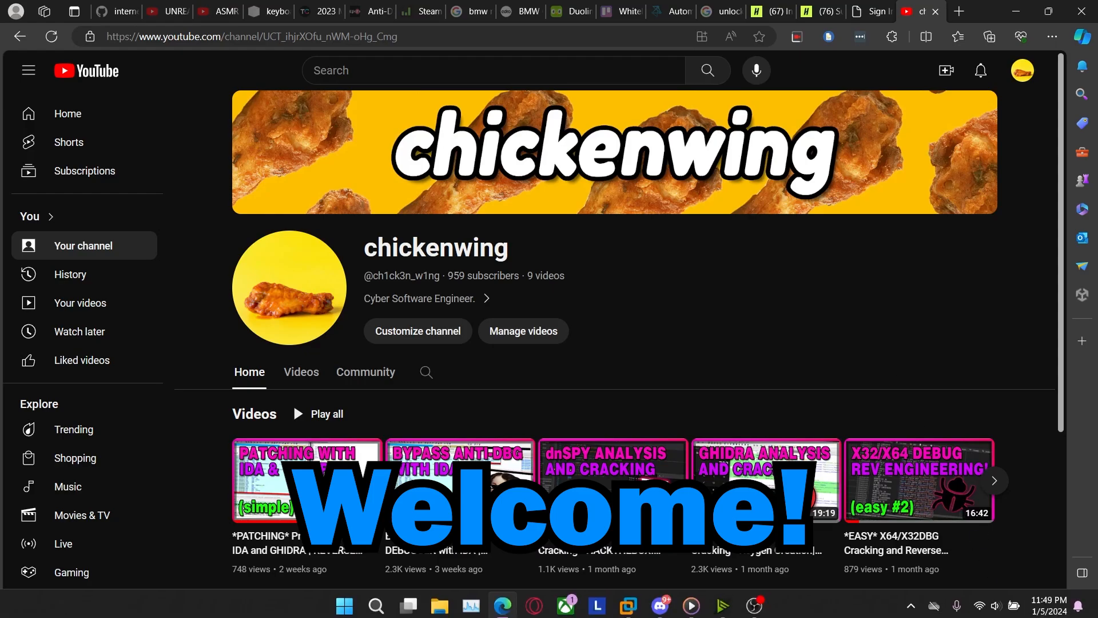
left_click(1047, 601)
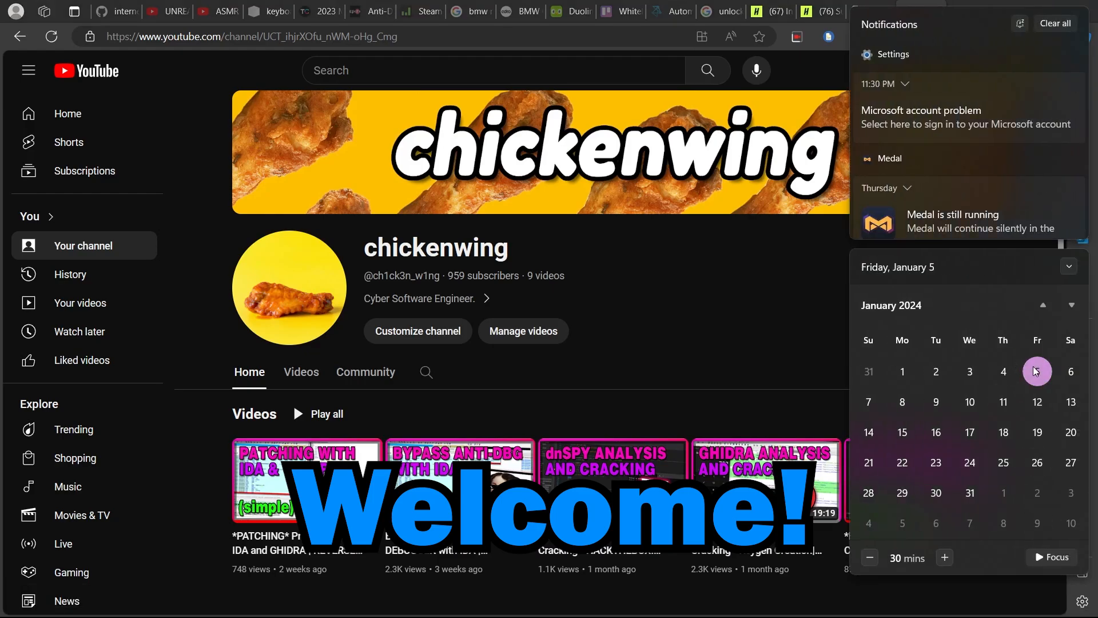
left_click(792, 365)
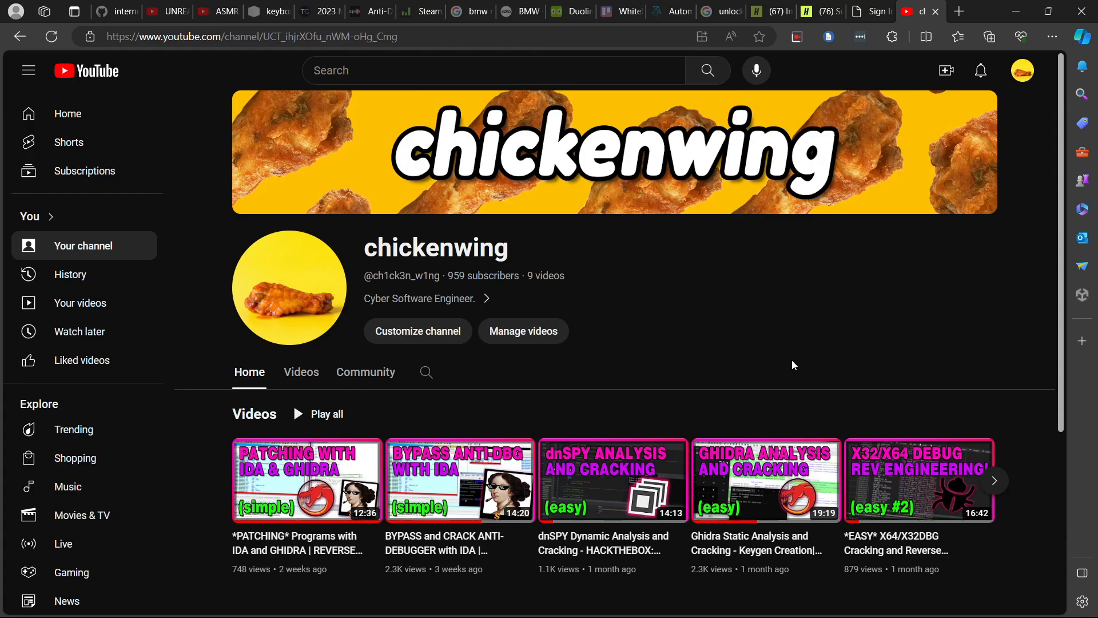
Browse the chickenwing channel's list of uploaded videos, and return to the channel's home page
double_click(456, 276)
left_click(299, 374)
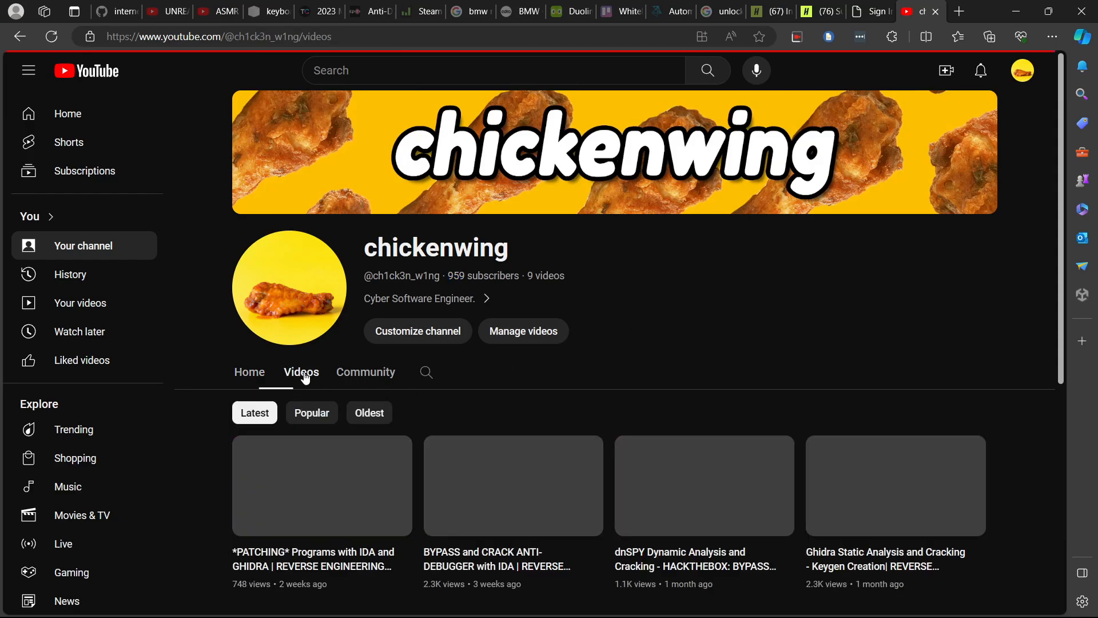
scroll(303, 377, "down", 6)
scroll(286, 320, "up", 5)
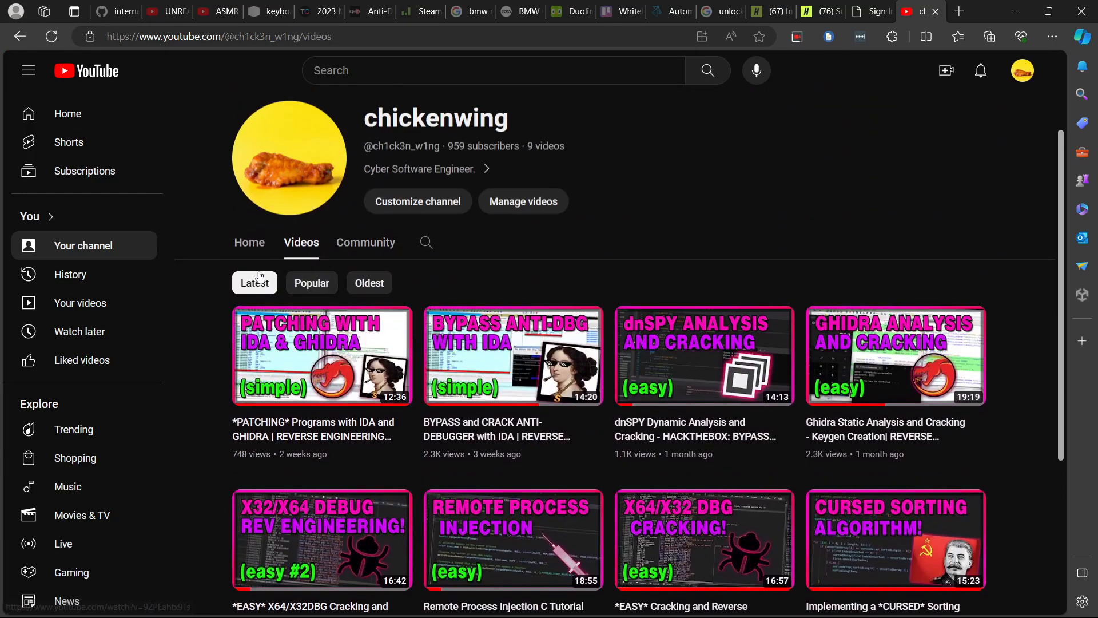
left_click(246, 247)
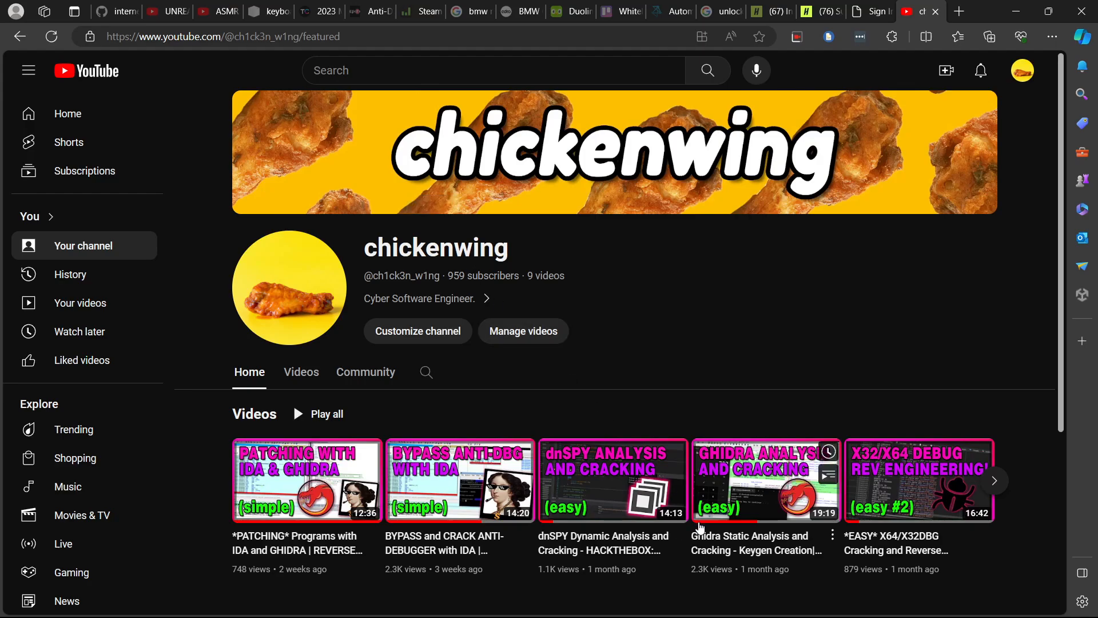
Switch to the Linux virtual machine and highlight the Lin64_1 to Lin64_6 executables on the desktop, and Lin64_2 in the Ghidra project
mouse_move(752, 617)
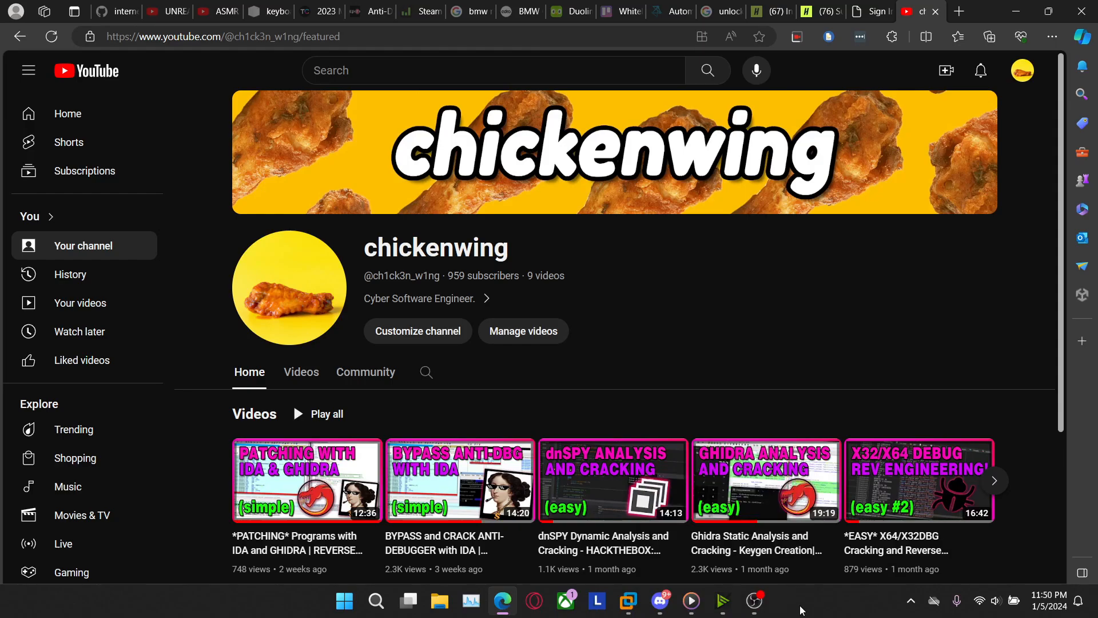
left_click(629, 599)
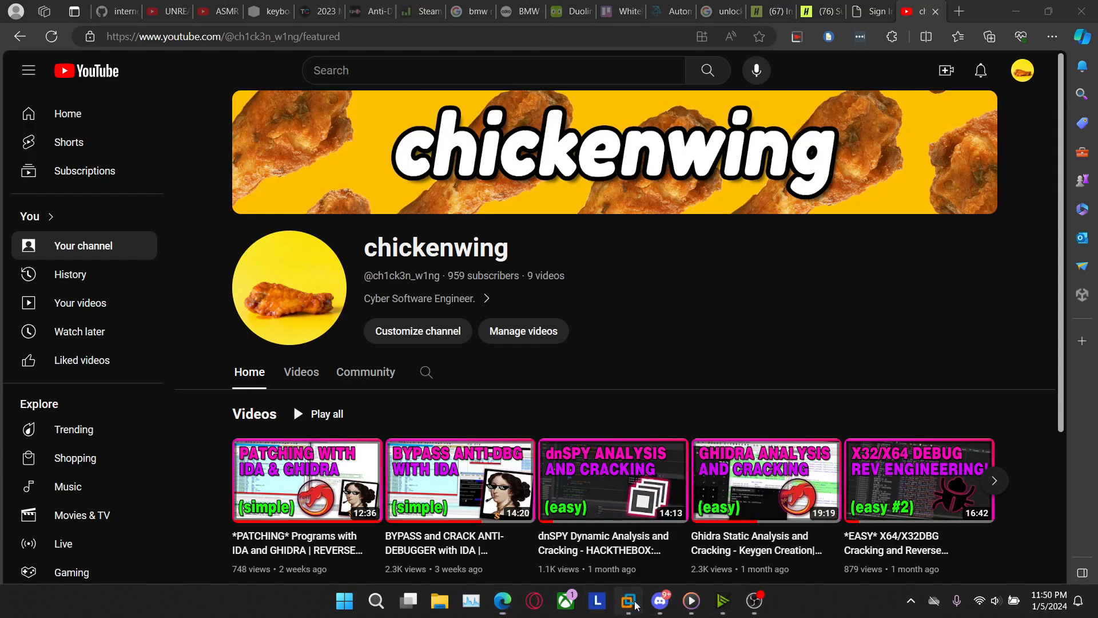
left_click(505, 519)
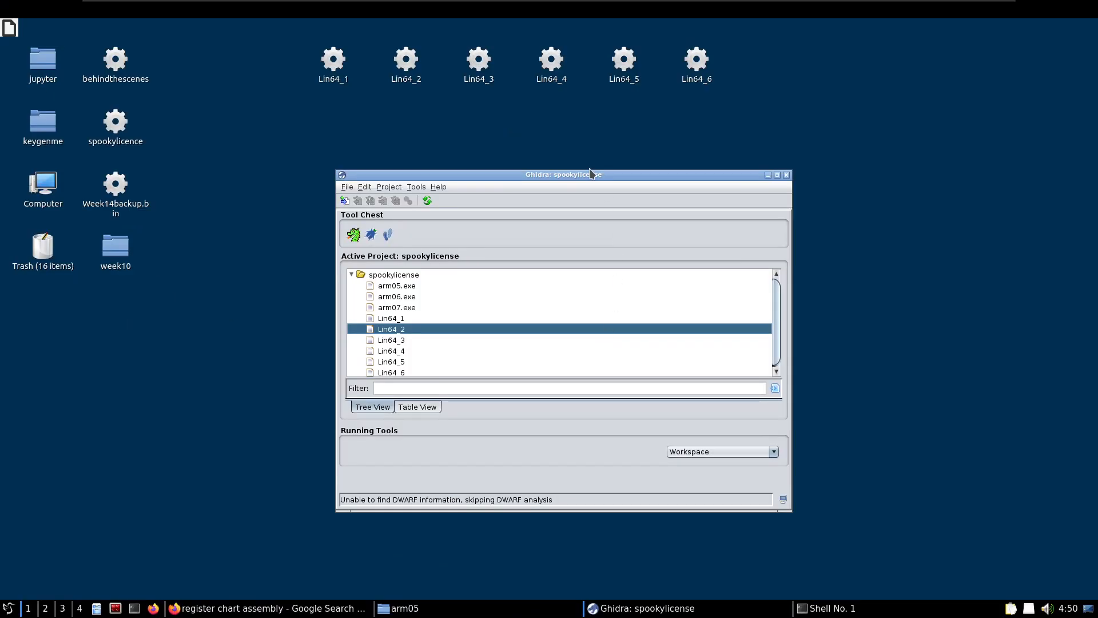
left_click_drag(355, 129, 760, 114)
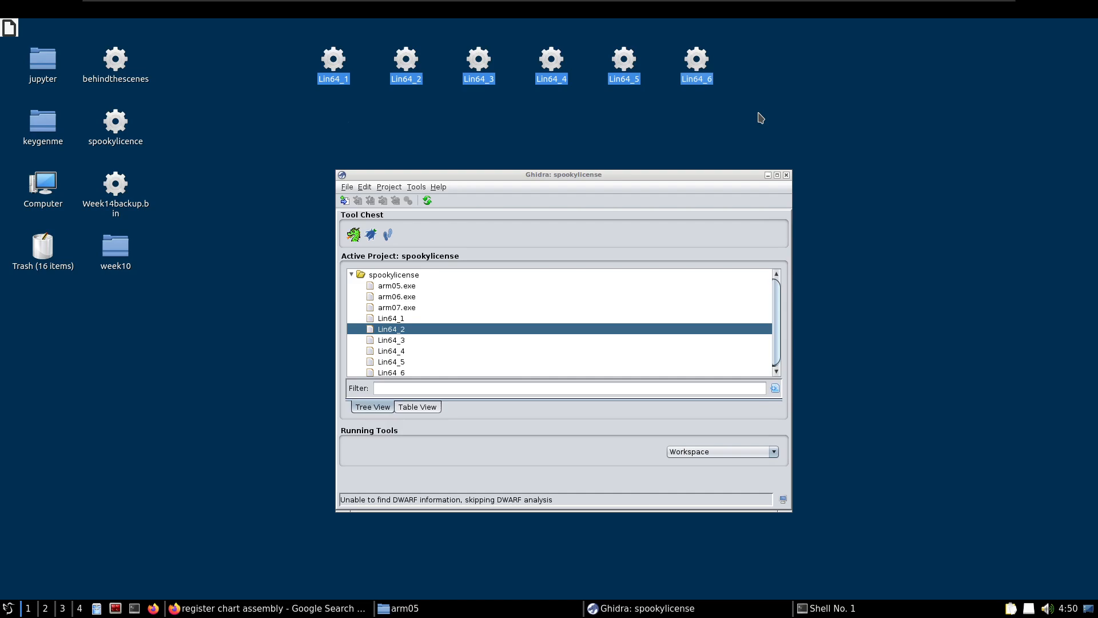
left_click(400, 372)
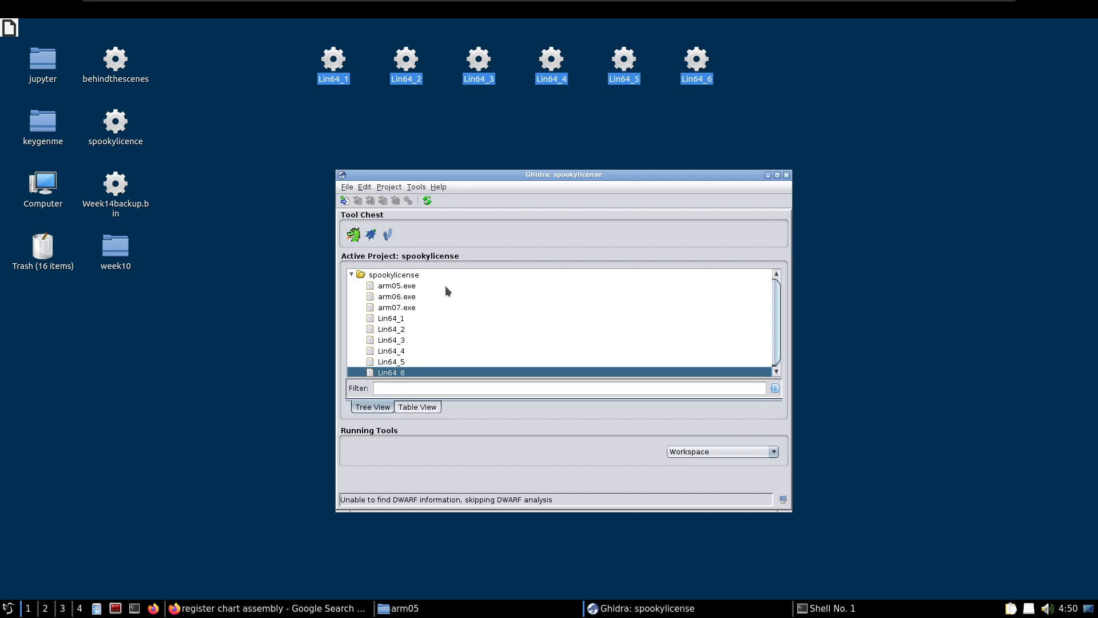
left_click(402, 329)
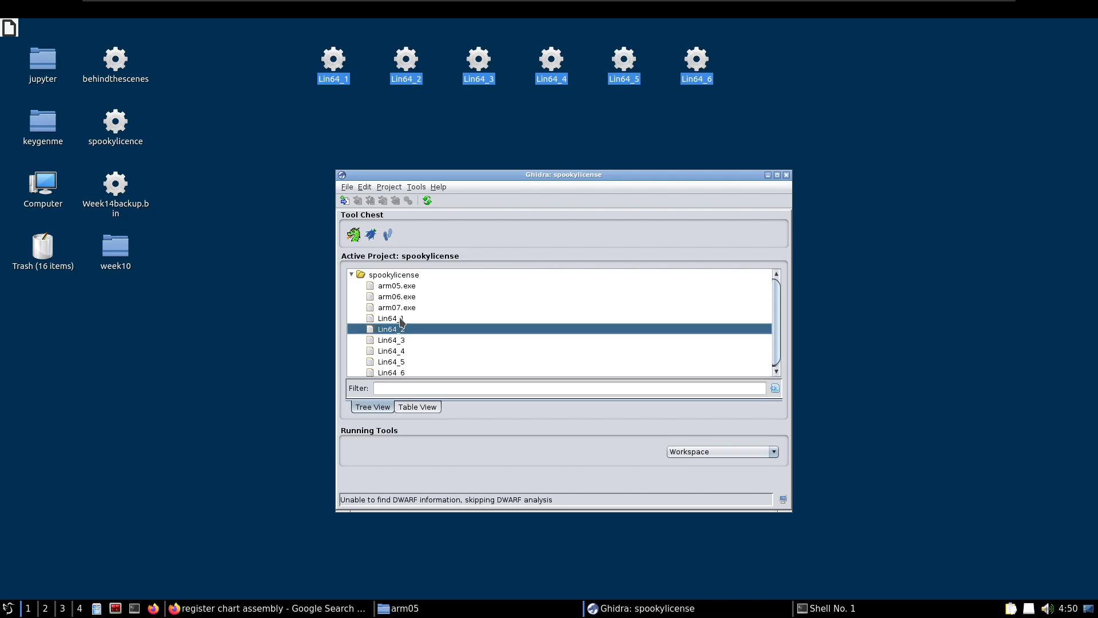
left_click_drag(310, 110, 728, 48)
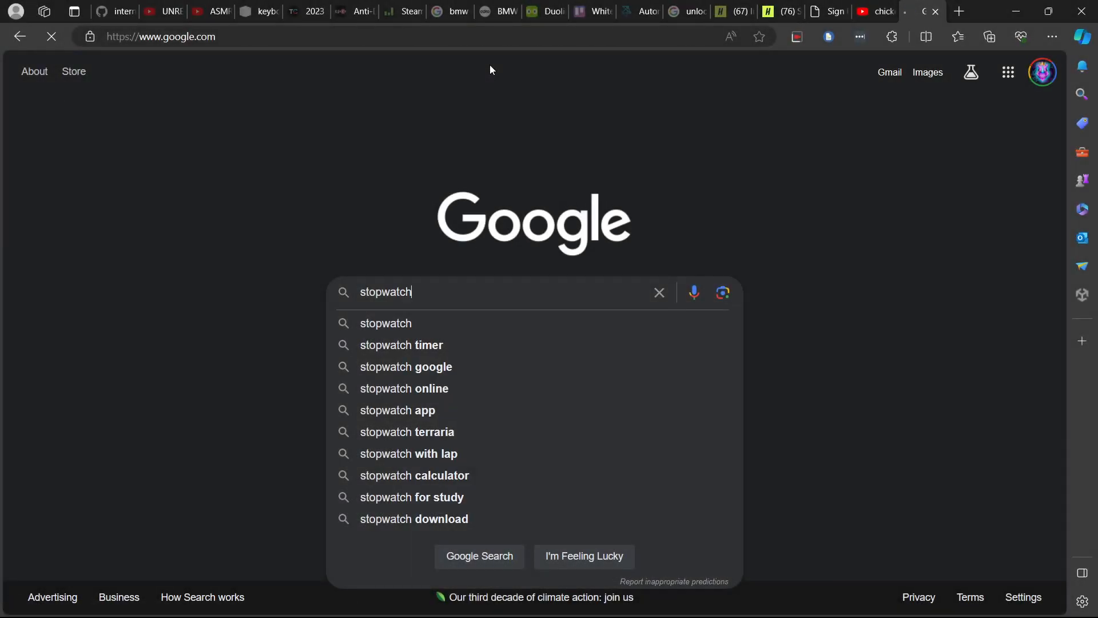
Search Google for "stopwatch" in the web browser and start the stopwatch
key("Return")
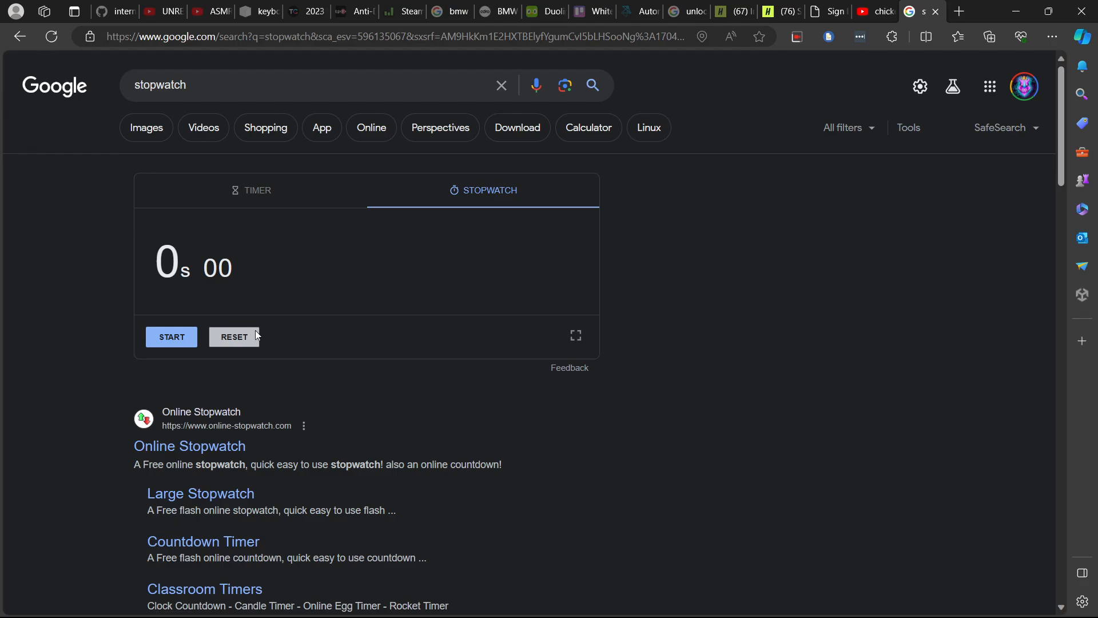
left_click(166, 338)
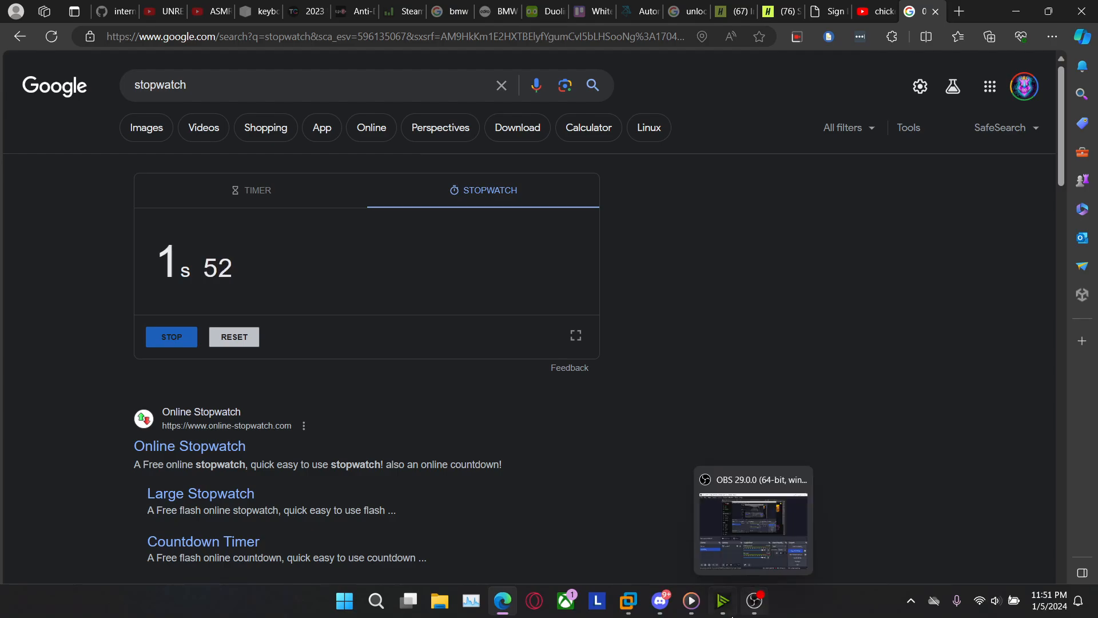
Return to the virtual machine's terminal, move its window clear of the desktop files, and list the home directory's contents
left_click(628, 603)
left_click(476, 515)
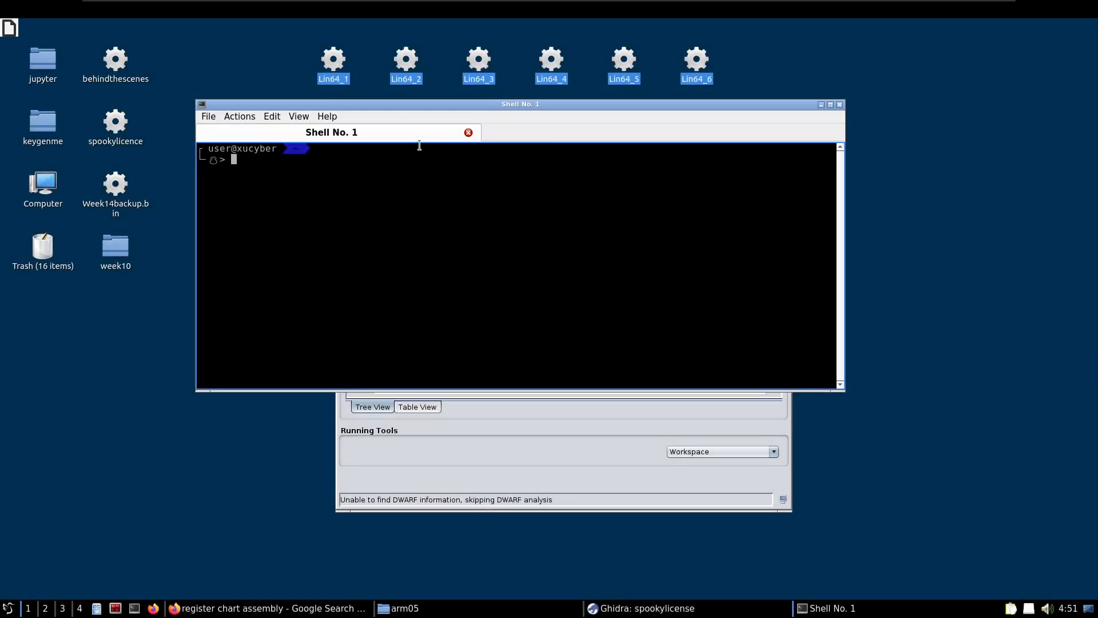
left_click_drag(380, 107, 466, 188)
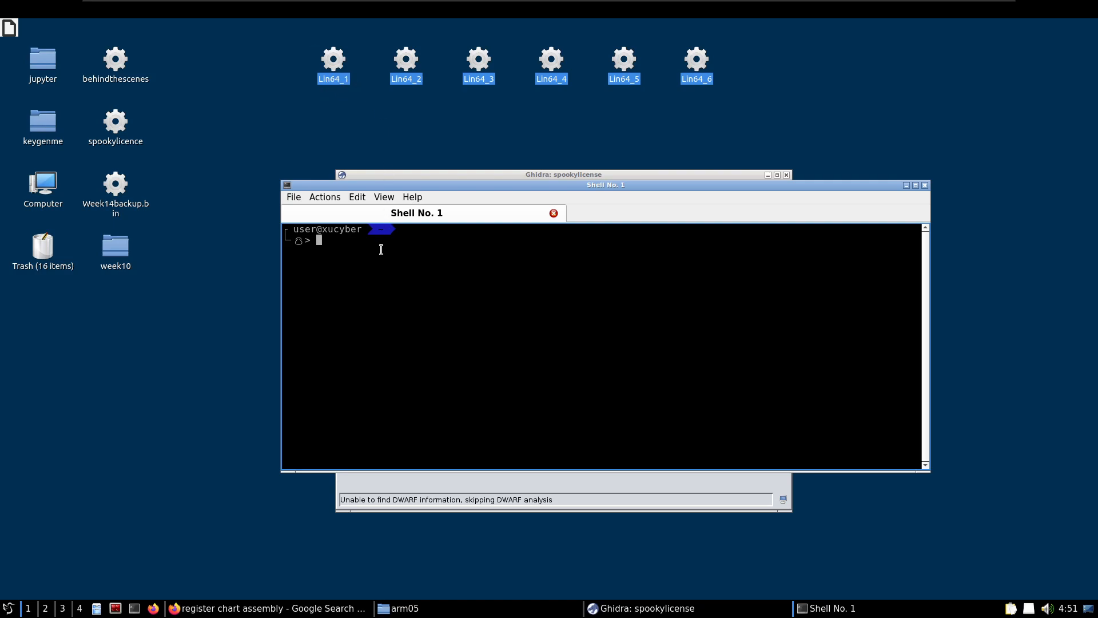
type("ls")
key("Return")
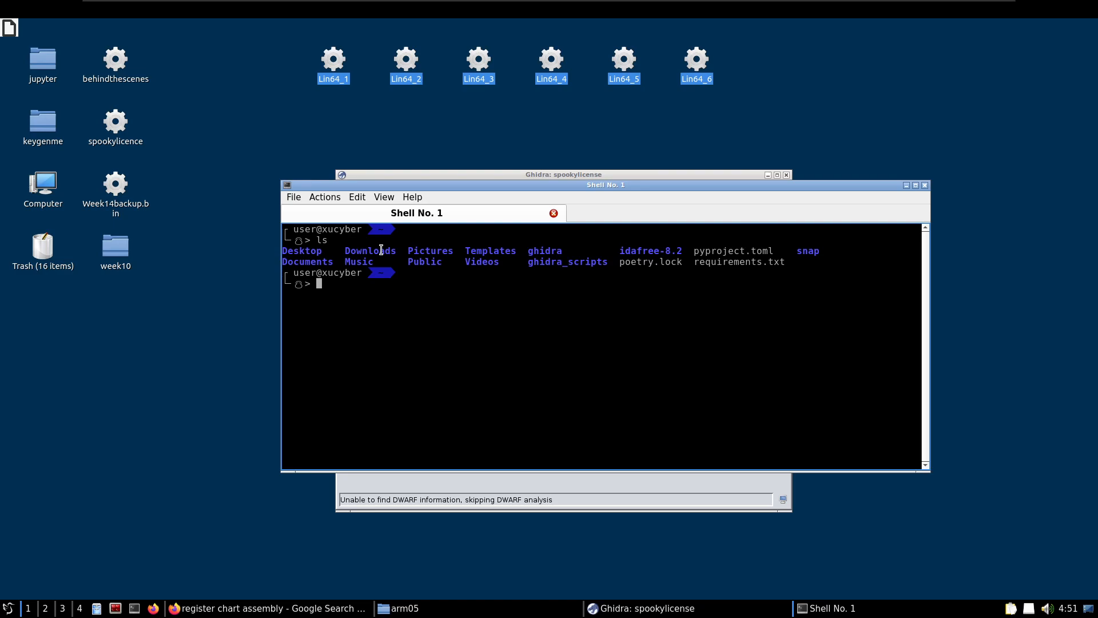
Change to the Desktop directory and list its files with ls
type("cd Desktop")
key("Return")
type("ls")
key("Return")
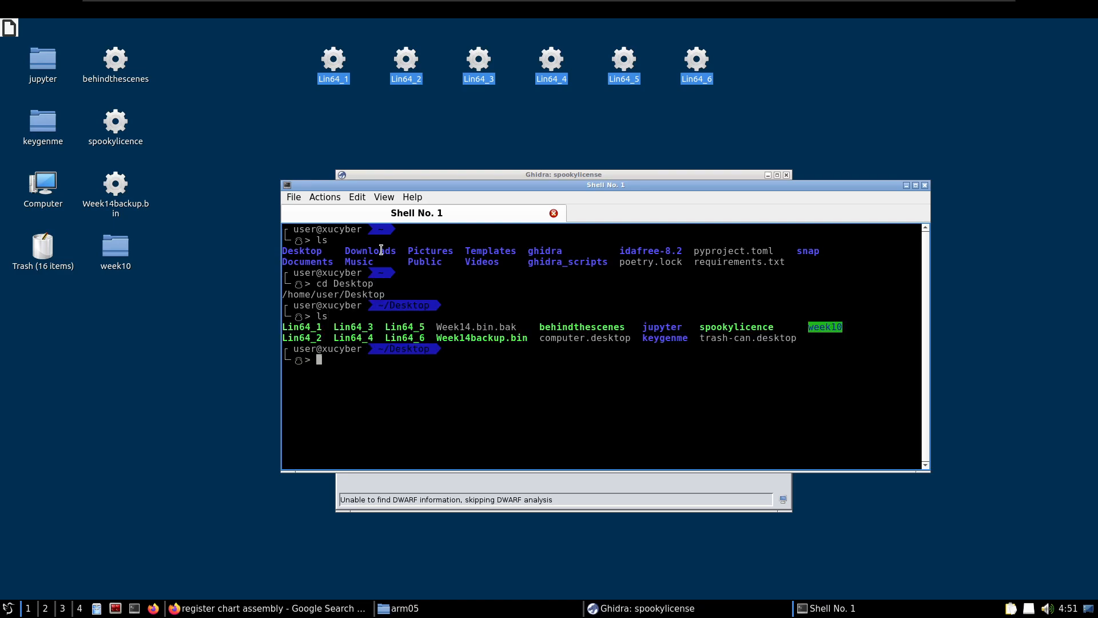
Check the file type of ./Lin64_1 with the file command, and clear the terminal after reading the output
type("file ./Lin64_1")
key("Return")
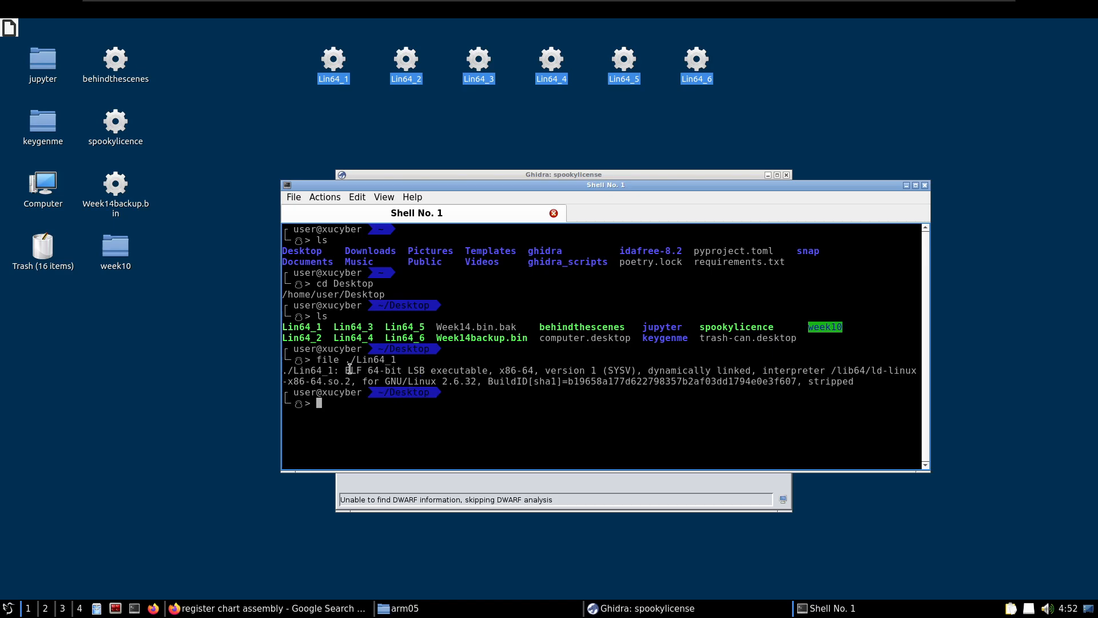
left_click_drag(349, 369, 410, 371)
left_click(370, 407)
type("clear")
key("Return")
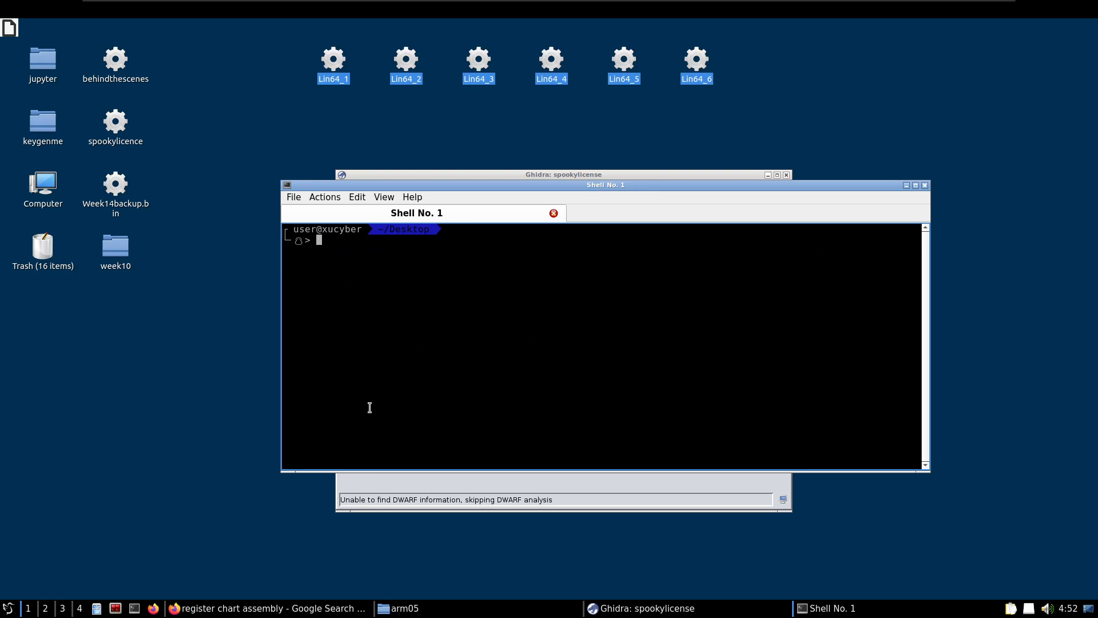
Recall the file ./Lin64_1 command and strip the word file, leaving only ./Lin64_1 to run the program
type(".")
key("BackSpace")
key("Up")
key("Up")
key("Left")
key("Left")
key("Left")
key("Left")
key("Left")
key("Left")
key("Left")
key("Left")
key("Left")
key("BackSpace")
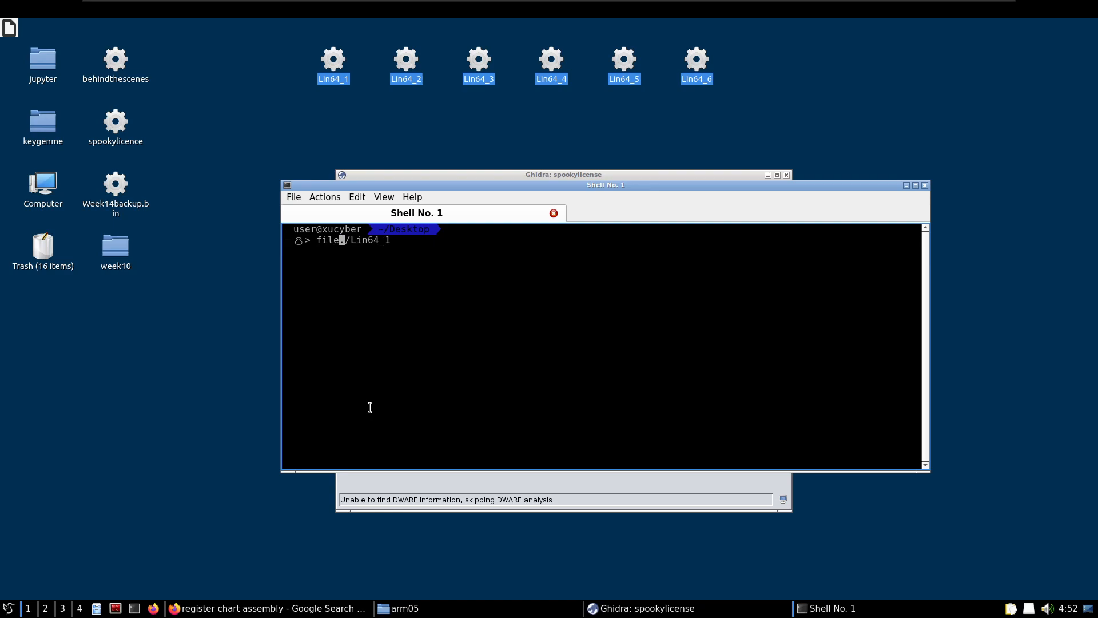
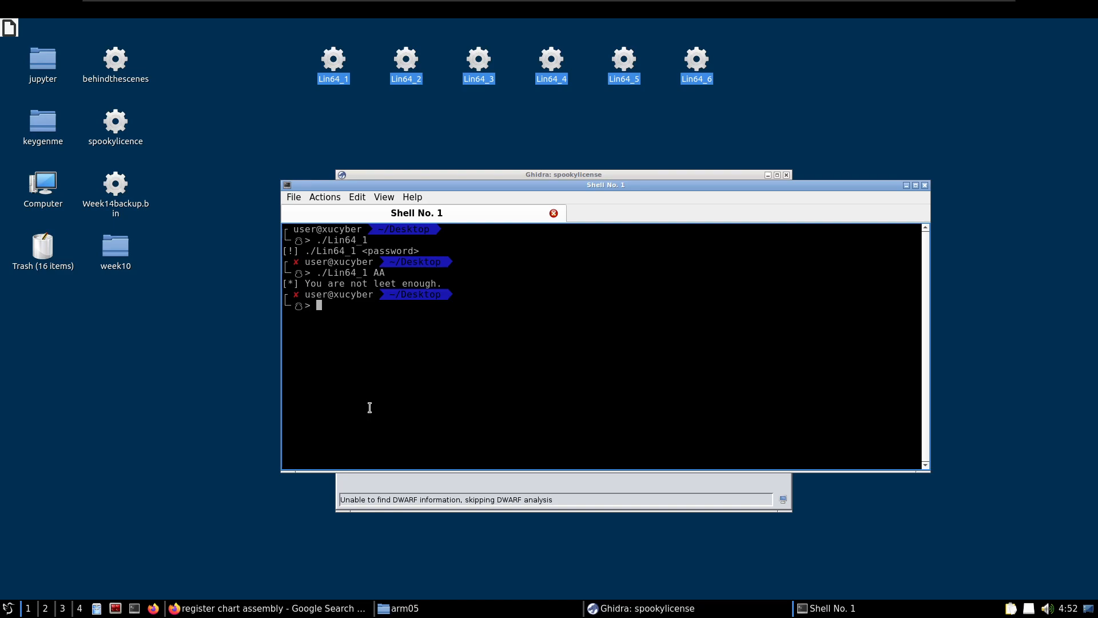
Begin a strings command at the terminal prompt in the Desktop directory
type("strings")
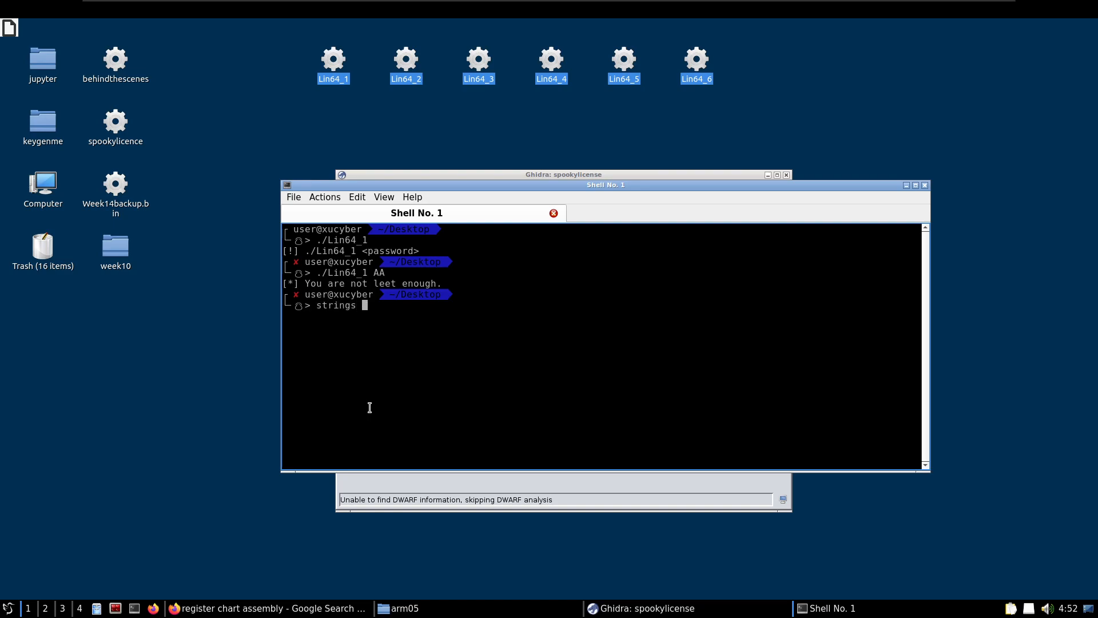
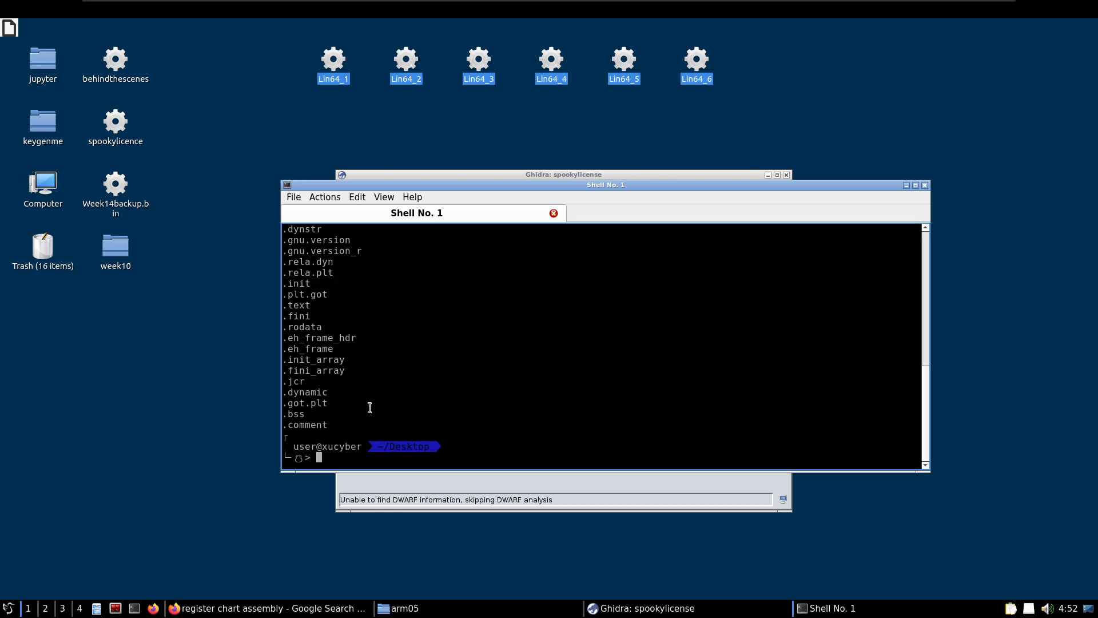
Examine the strings output of Lin64_1 for a hardcoded password, highlighting the flag-format line above the level 1 success message
scroll(381, 351, "up", 8)
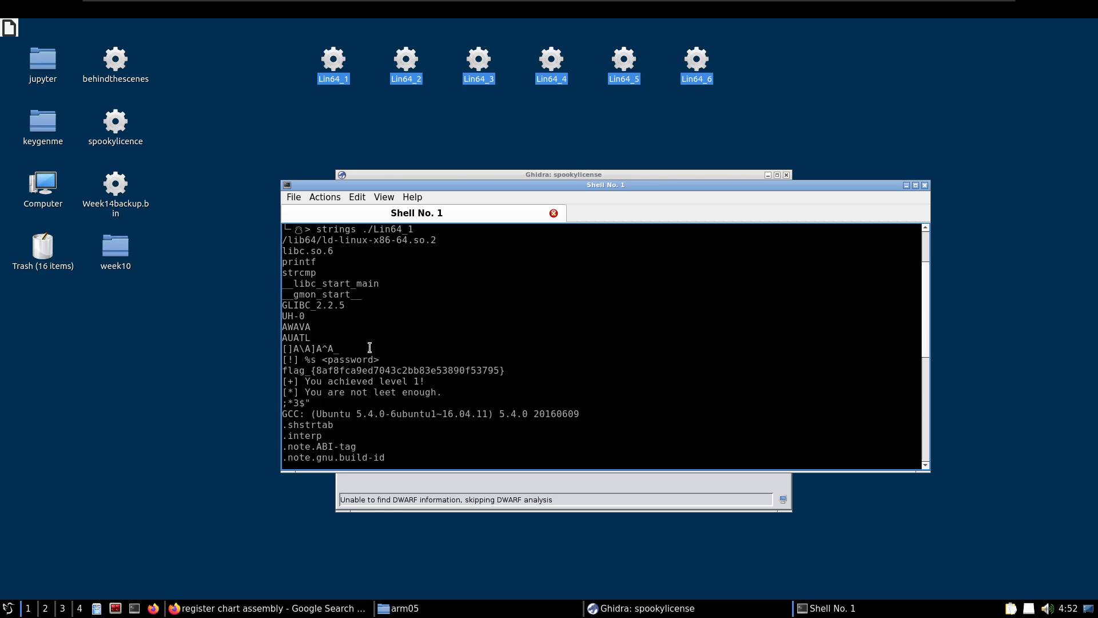
left_click_drag(282, 370, 505, 370)
scroll(376, 373, "down", 2)
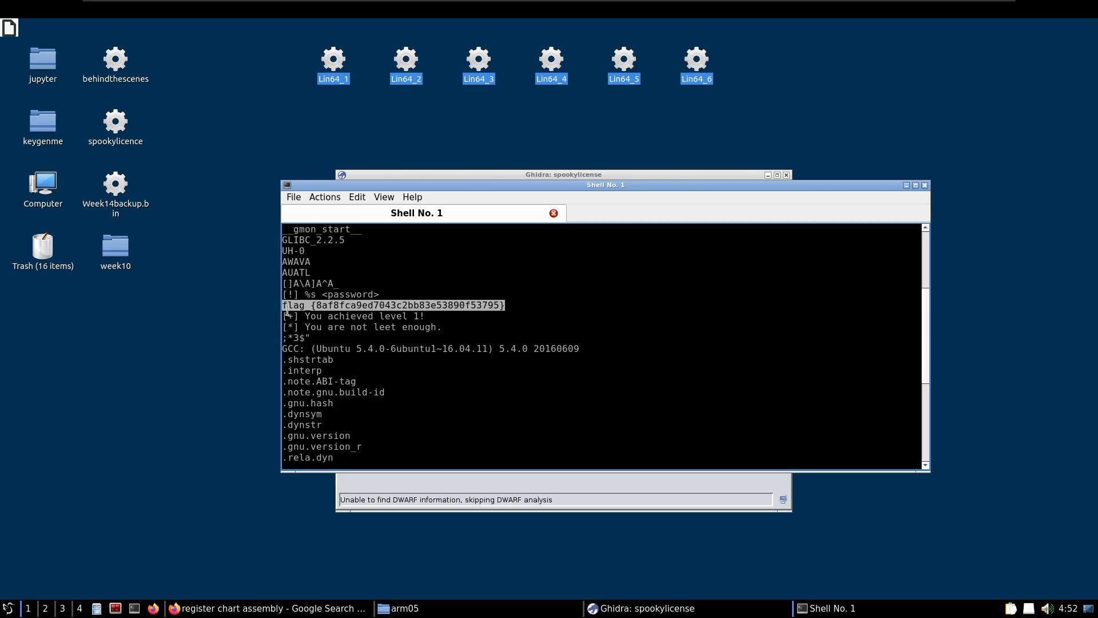
double_click(444, 306)
triple_click(444, 306)
left_click(335, 305)
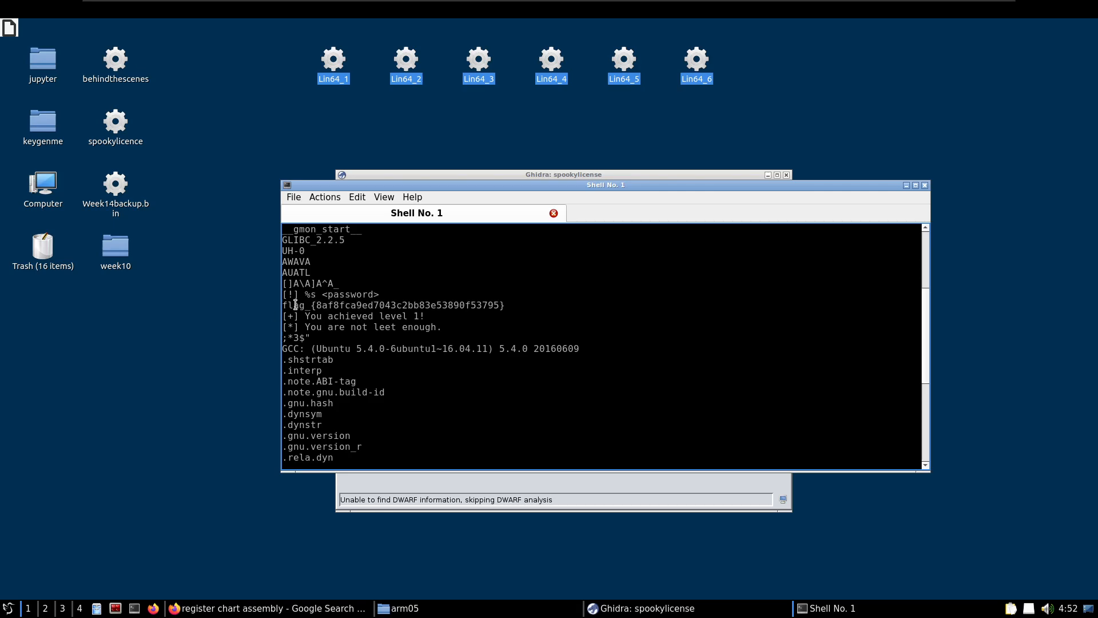
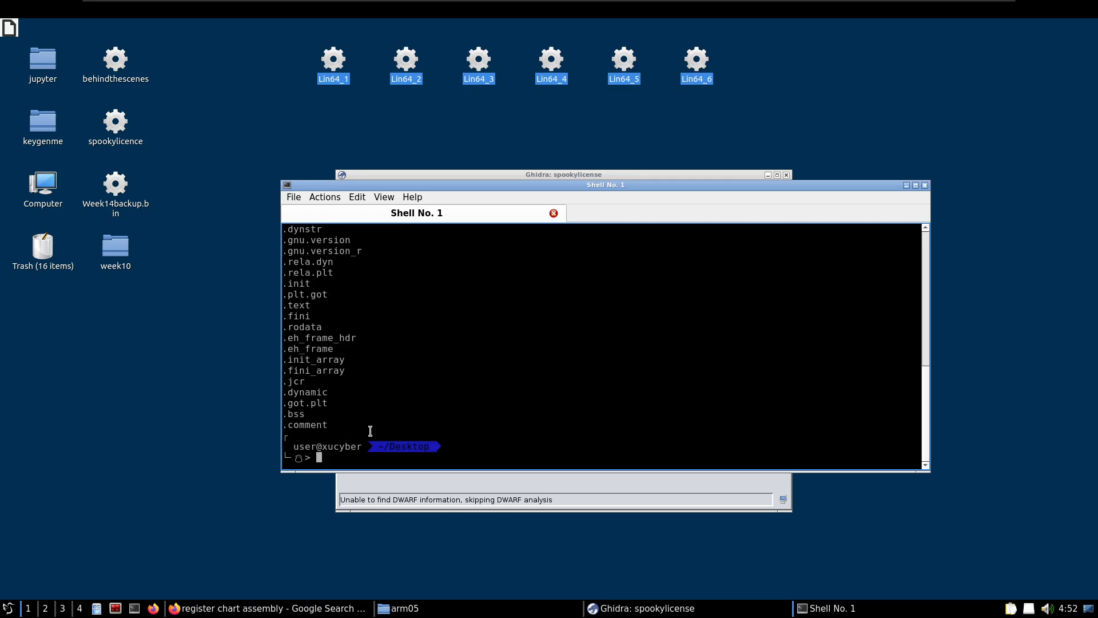
Run ./Lin64_1 with the flag-format password found in its strings output as the argument, and highlight the command with its result
type("strings ./Lin64_1")
key("Left")
key("Left")
key("Left")
key("Left")
key("Left")
key("Left")
key("Left")
key("Left")
key("Left")
key("BackSpace")
key("BackSpace")
key("BackSpace")
key("BackSpace")
key("BackSpace")
key("BackSpace")
key("BackSpace")
key("BackSpace")
key("Right")
key("Right")
key("Right")
key("Right")
key("Right")
key("Right")
key("Right")
key("Right")
key("Right")
scroll(422, 372, "up", 5)
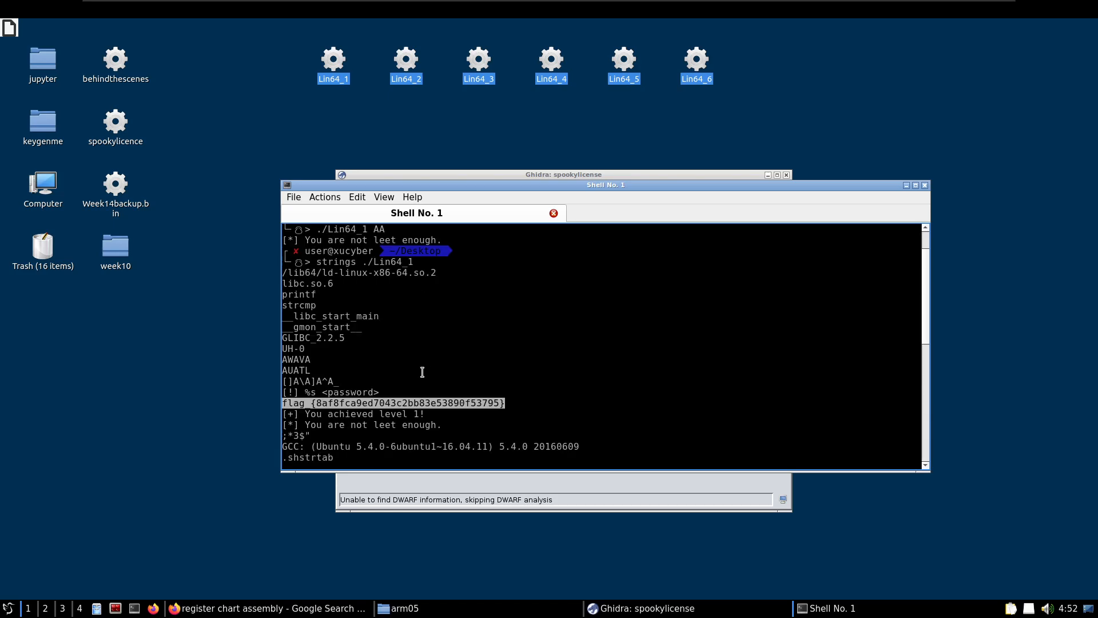
middle_click(417, 400)
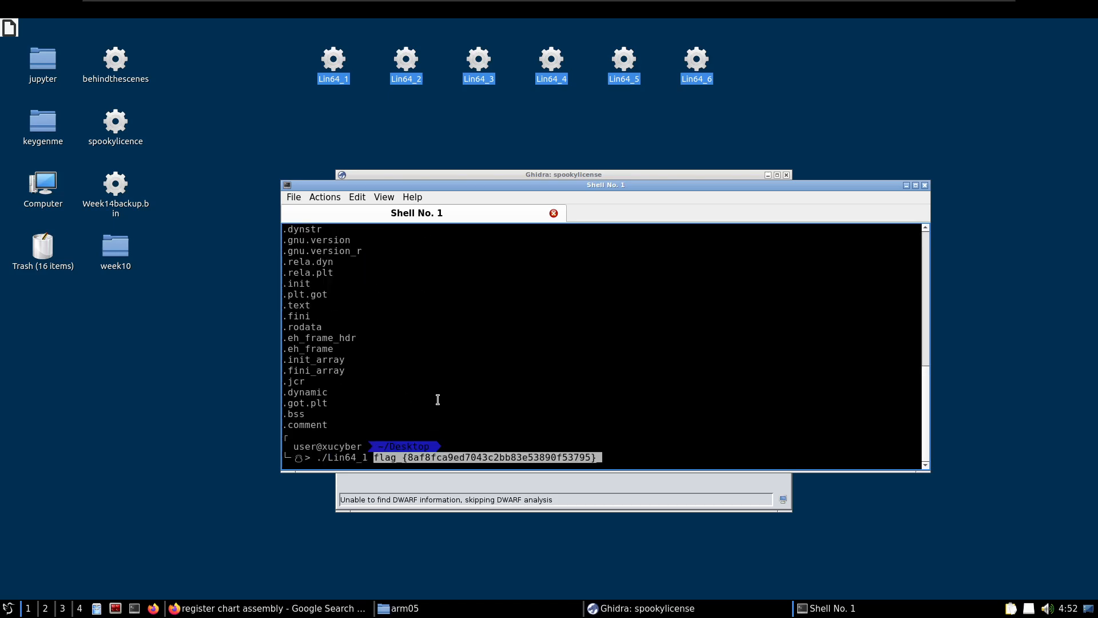
key("Return")
left_click_drag(430, 426, 262, 414)
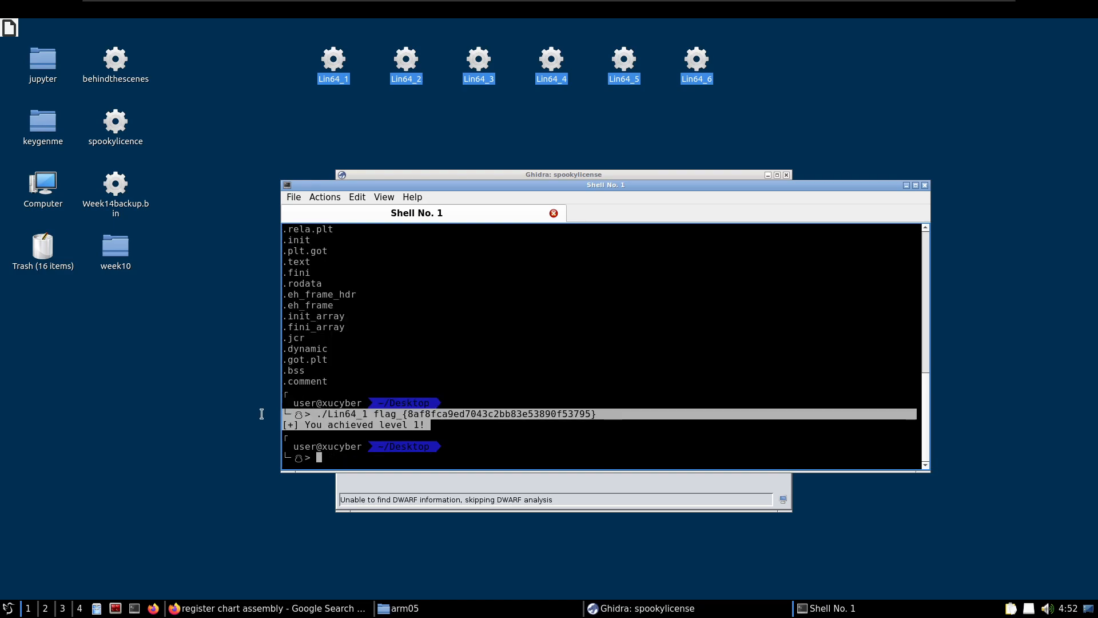
left_click(350, 459)
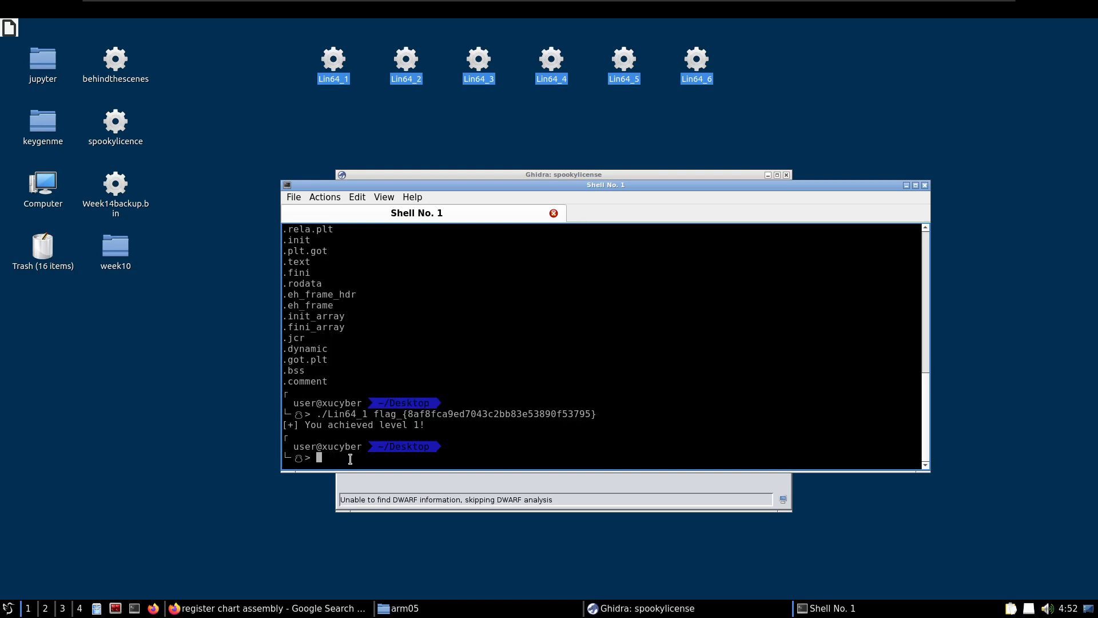
Run ./Lin64_2 without any argument, reusing the previous command with its password removed
key("Up")
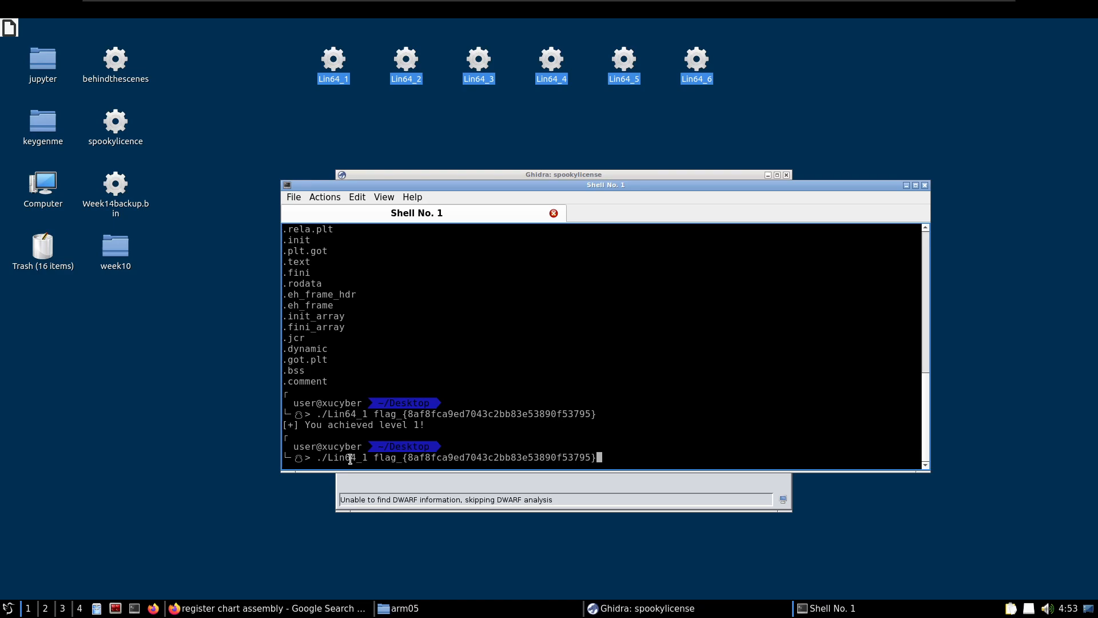
key("BackSpace")
key("BackSpace")
key("BackSpace")
key("BackSpace")
key("BackSpace")
key("BackSpace")
key("BackSpace")
key("BackSpace")
key("BackSpace")
key("BackSpace")
key("BackSpace")
key("BackSpace")
key("BackSpace")
key("BackSpace")
key("BackSpace")
key("BackSpace")
key("BackSpace")
key("BackSpace")
key("BackSpace")
key("BackSpace")
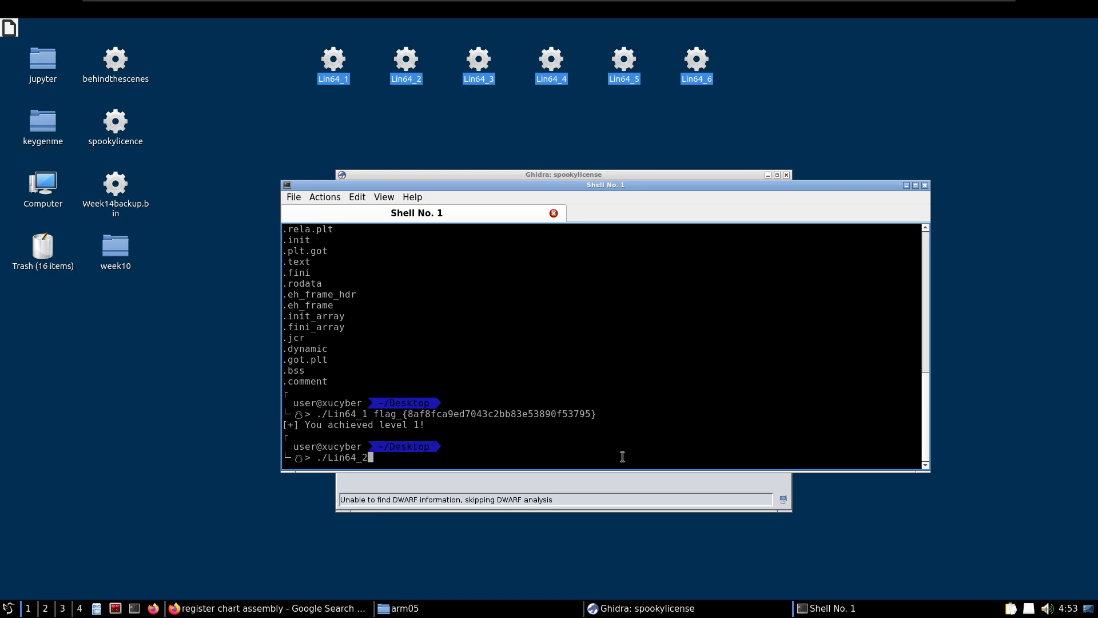
key("Left")
key("Left")
key("Left")
key("Left")
key("Left")
key("Left")
key("Left")
key("Left")
key("Right")
key("Right")
key("Right")
key("Right")
key("Right")
key("Right")
key("Right")
key("Right")
key("Return")
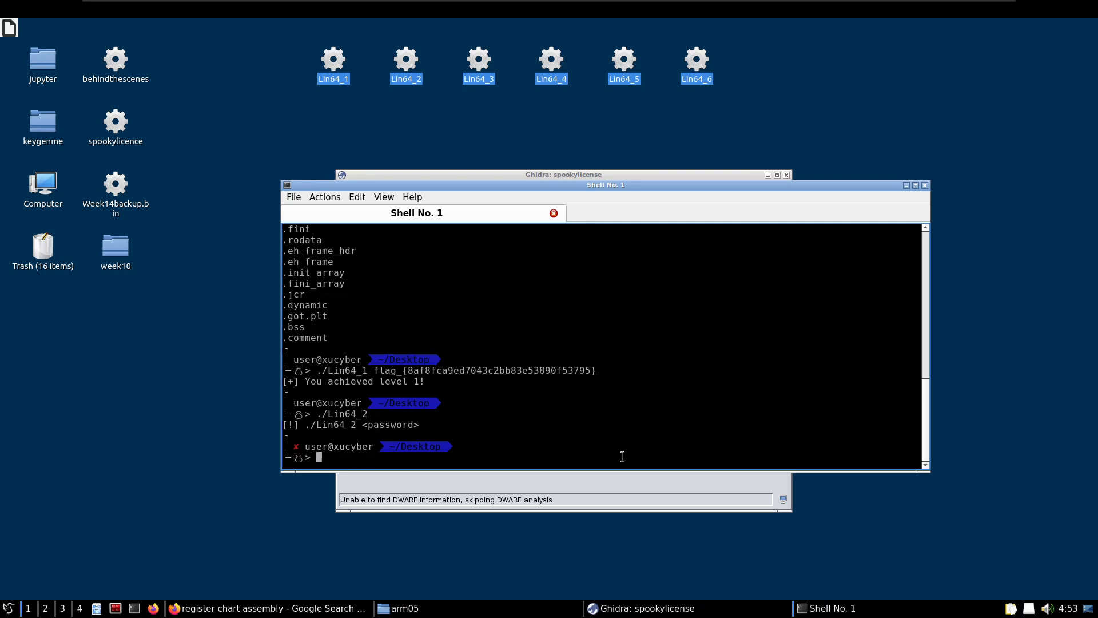
Run ./Lin64_2 again with a short dummy test password as its argument
key("Up")
type("AA")
key("Return")
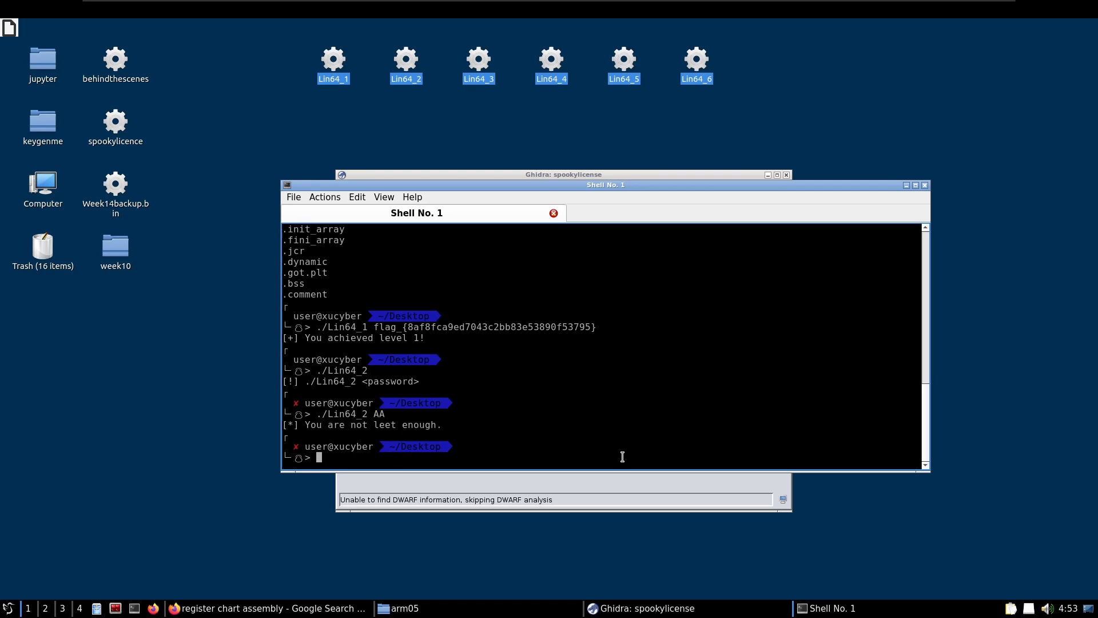
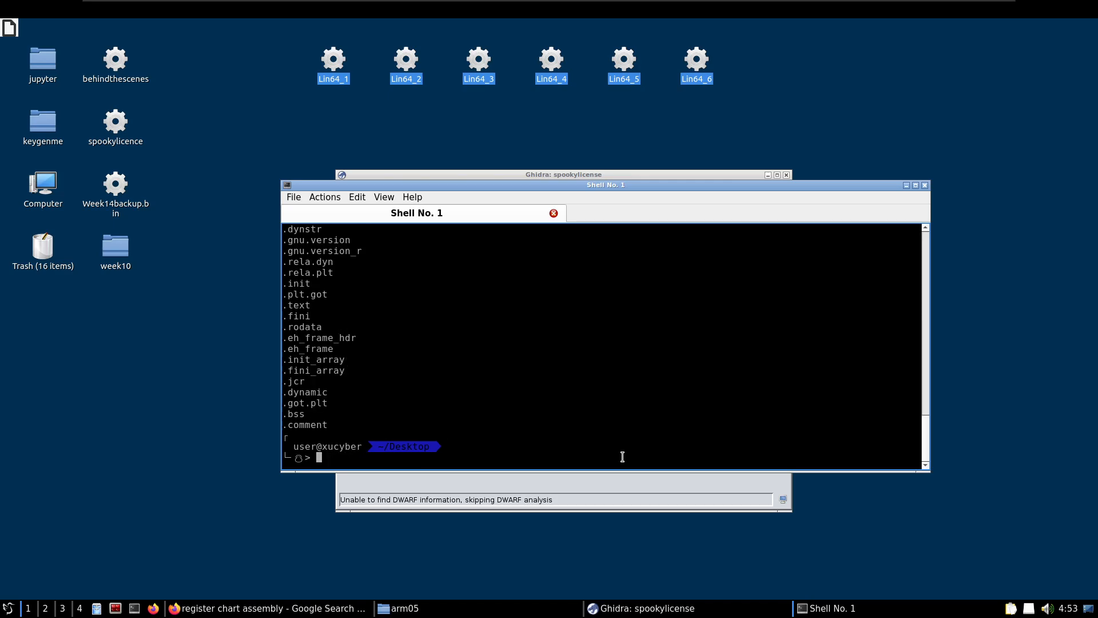
Review the Lin64_2 strings output above the section names for a possible hard-coded password
scroll(330, 373, "up", 7)
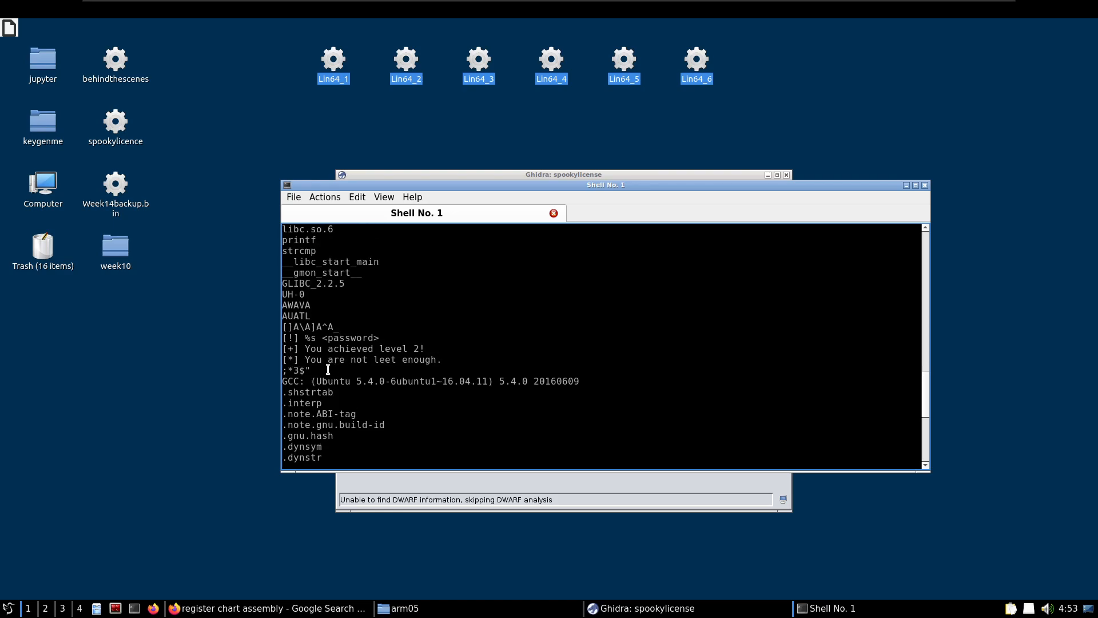
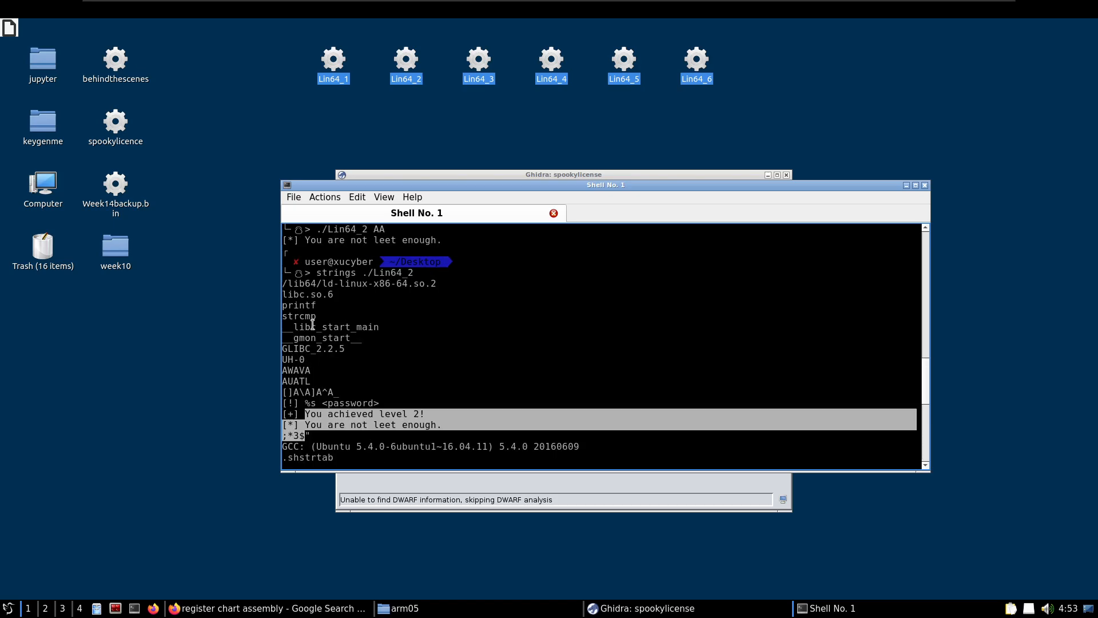
Trace the library calls of Lin64_2 by running ltrace ./Lin64_2 without a password argument
scroll(321, 354, "down", 9)
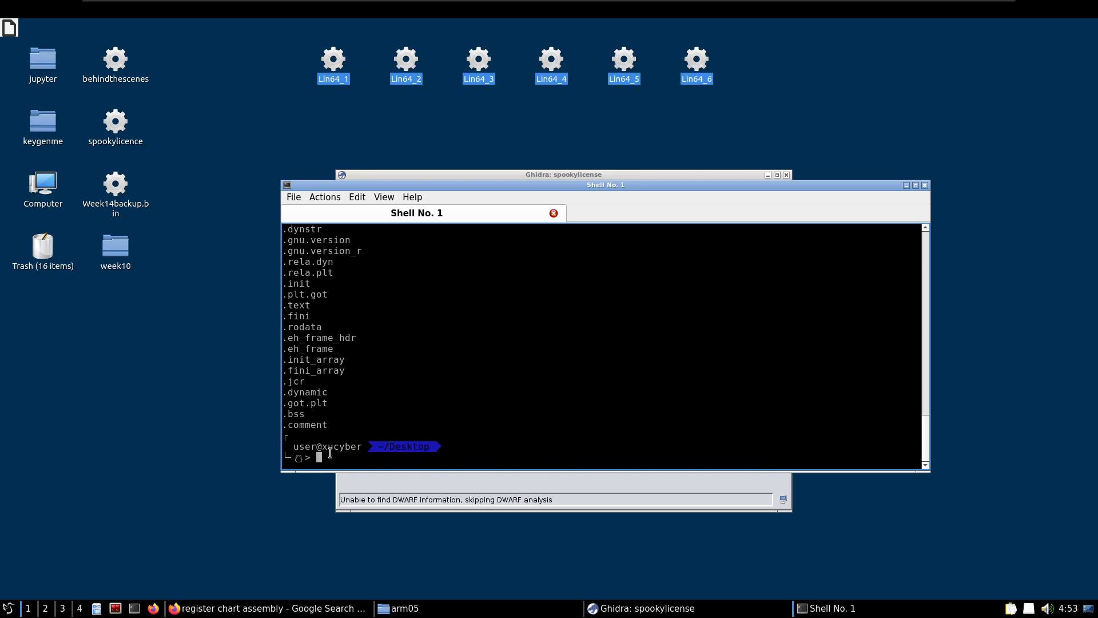
type("ltrace")
key("BackSpace")
key("BackSpace")
key("BackSpace")
key("BackSpace")
key("BackSpace")
key("BackSpace")
key("Up")
key("Left")
key("Left")
key("Left")
key("Left")
key("Left")
key("Left")
key("Left")
key("Left")
key("Left")
key("Left")
key("BackSpace")
key("BackSpace")
key("BackSpace")
key("BackSpace")
key("BackSpace")
key("BackSpace")
key("BackSpace")
type("ltrace")
key("Right")
key("Right")
key("Right")
key("Right")
key("Right")
key("Right")
key("Right")
key("Right")
key("Return")
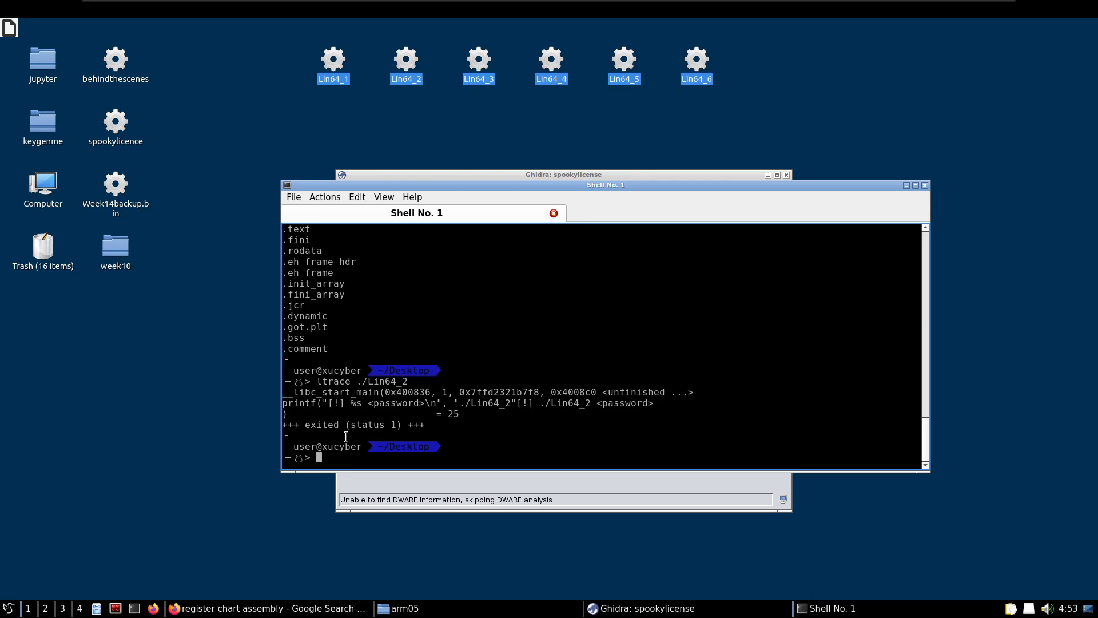
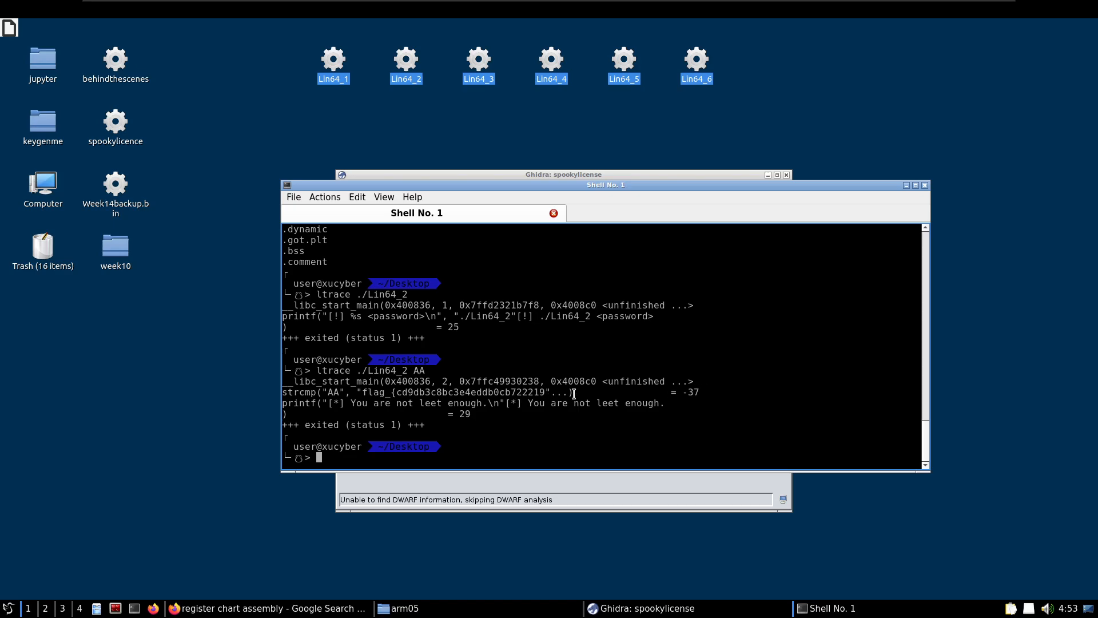
Highlight the strcmp call in the ltrace output for Lin64_2 run with AA to examine the compared string
left_click_drag(574, 393, 535, 381)
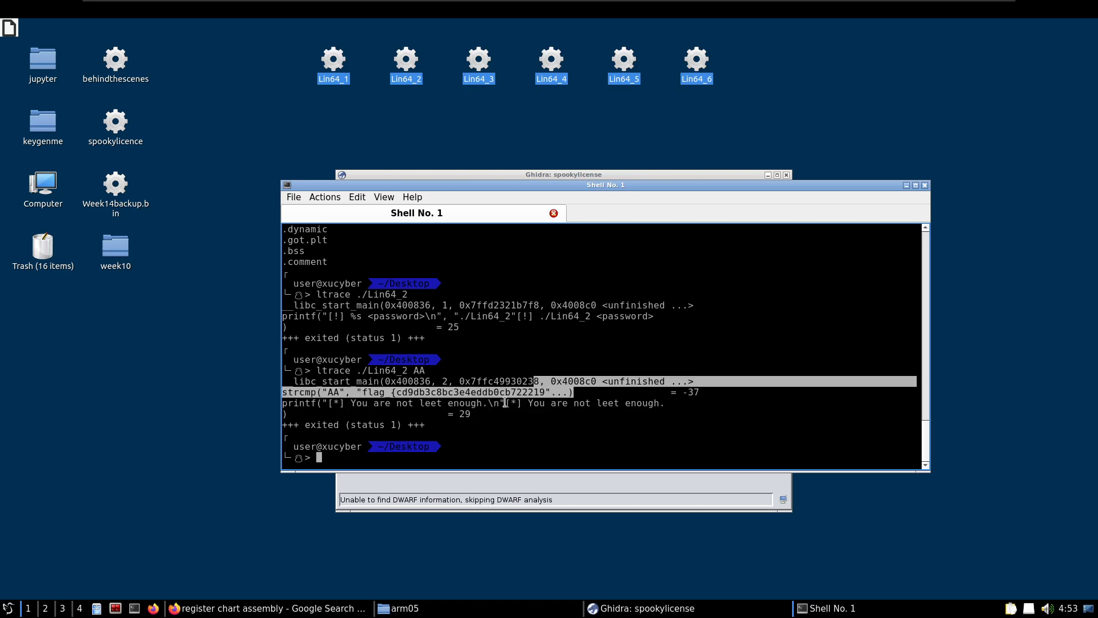
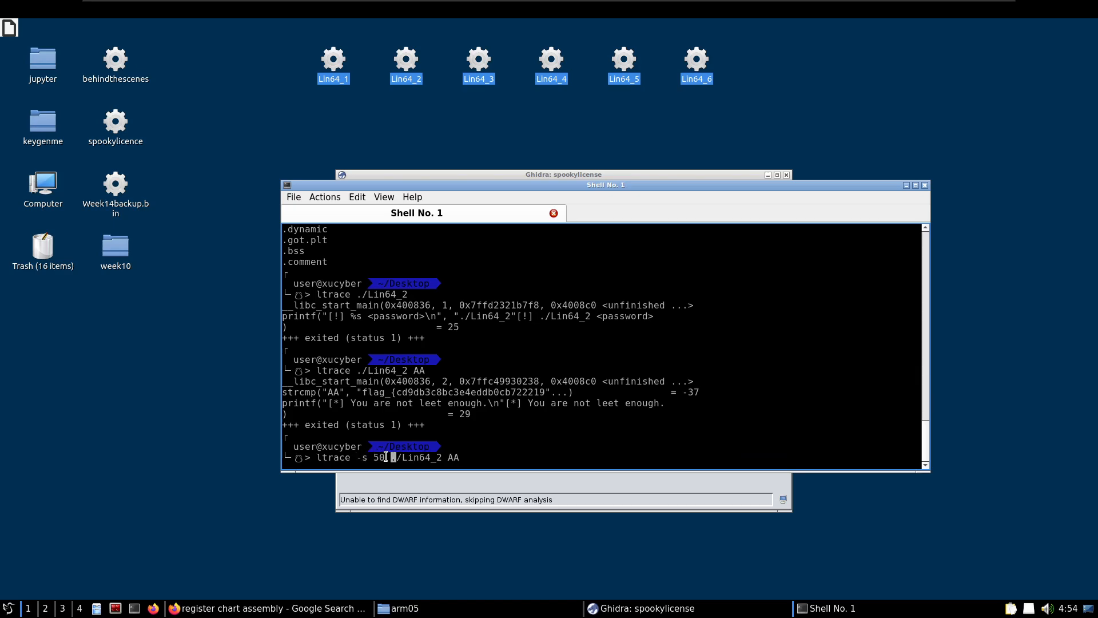
Move the text cursor to the end of the pending command "ltrace -s 50 ./Lin64_2 AA"
key("Right")
key("Right")
key("Right")
key("Right")
key("Right")
key("Right")
key("Right")
key("Right")
key("Right")
key("Right")
key("Right")
key("Right")
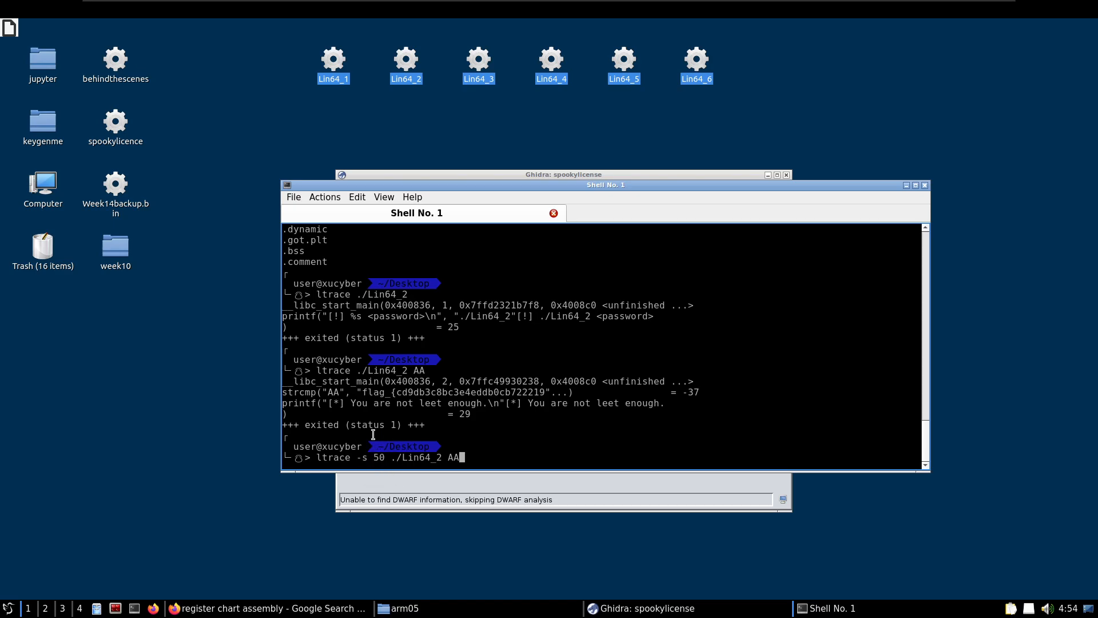
Run ltrace on Lin64_2 with the argument AA and a 50-character string limit
key("Return")
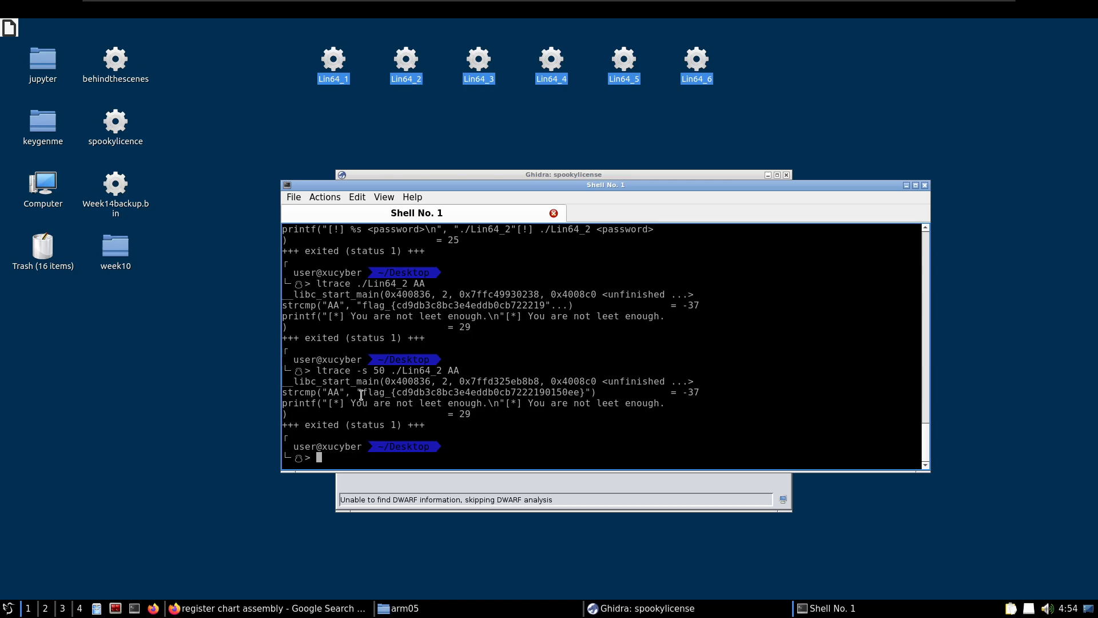
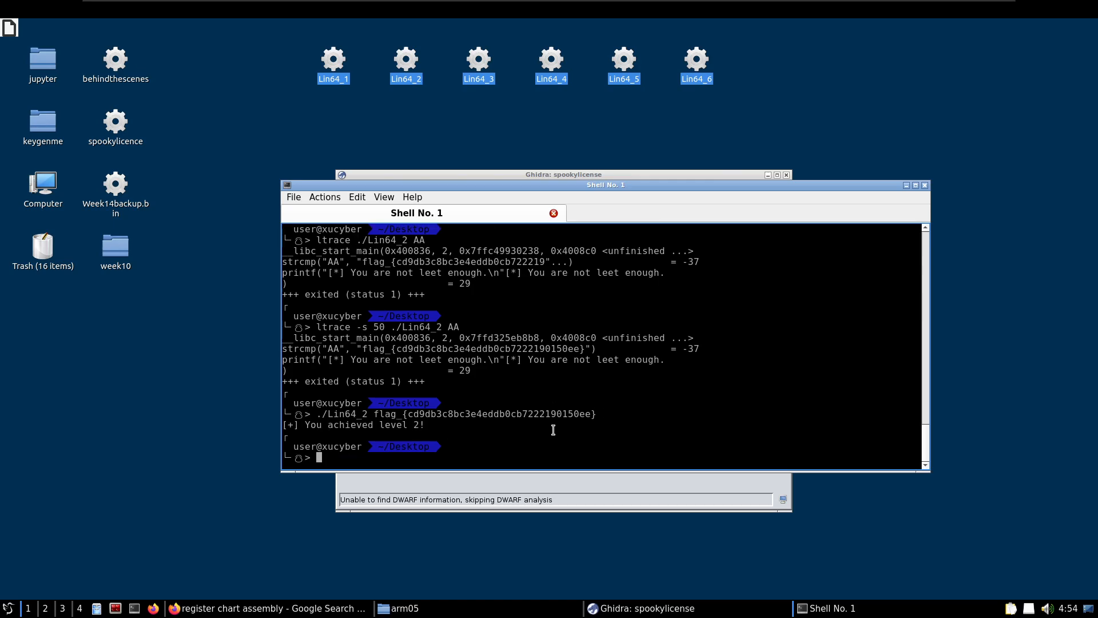
Run the Lin64_3 executable from the Desktop without any argument
key("Up")
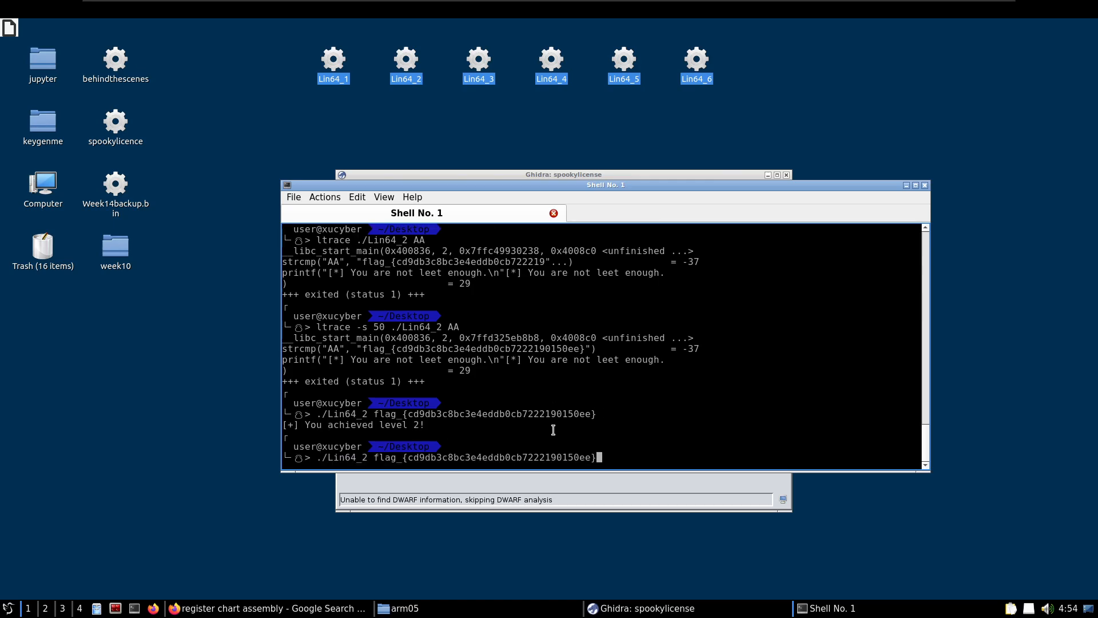
key("BackSpace")
key("BackSpace")
key("BackSpace")
key("BackSpace")
key("BackSpace")
key("BackSpace")
key("BackSpace")
key("BackSpace")
key("BackSpace")
key("BackSpace")
key("BackSpace")
key("BackSpace")
key("BackSpace")
key("BackSpace")
key("BackSpace")
key("BackSpace")
key("BackSpace")
key("BackSpace")
key("BackSpace")
key("BackSpace")
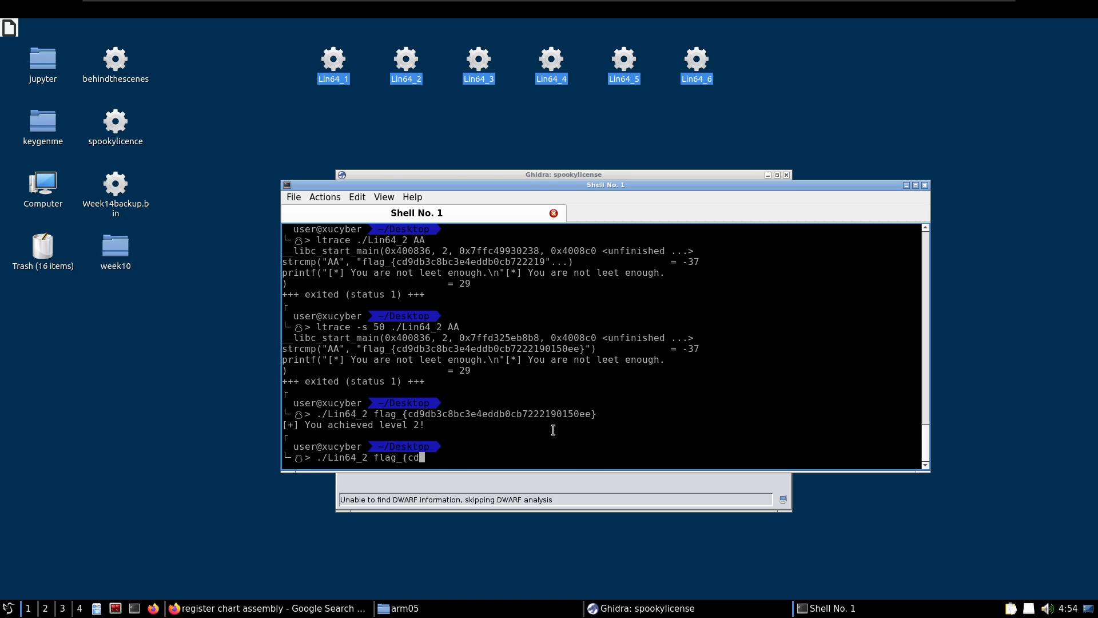
type("3")
key("Return")
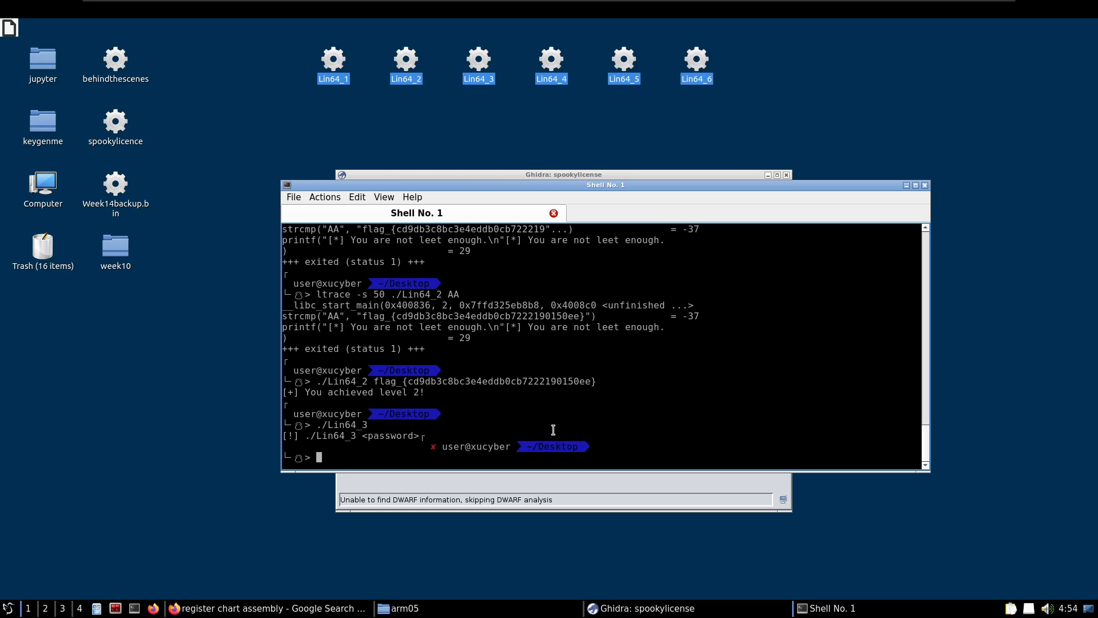
Run Lin64_3 again with the test argument AAA
key("Up")
type("AAA")
key("Return")
List the printable strings contained in the Lin64_3 binary with the strings command, without the test argument
key("Up")
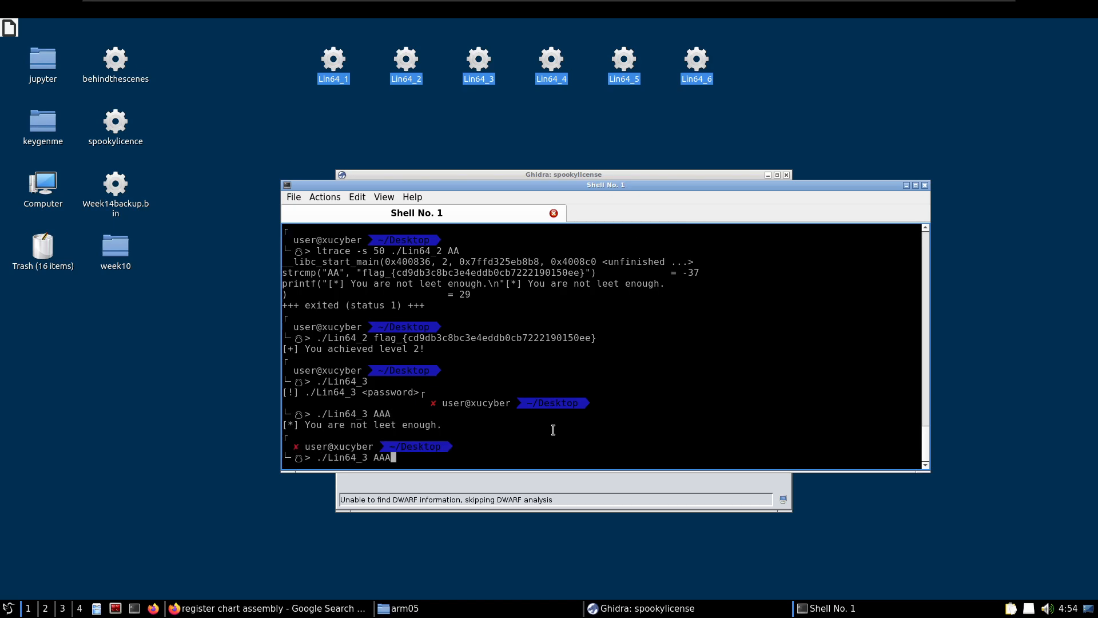
key("BackSpace")
key("BackSpace")
key("BackSpace")
key("BackSpace")
key("Left")
key("Left")
key("Left")
key("Left")
key("Left")
key("Left")
key("Left")
key("Left")
key("Left")
type("strings")
key("Return")
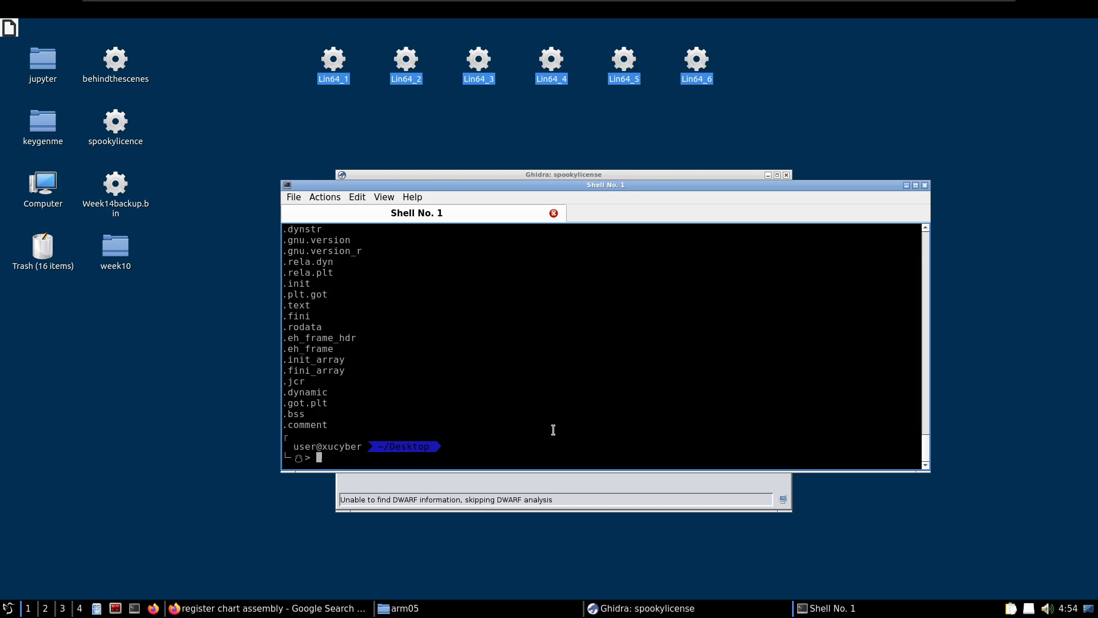
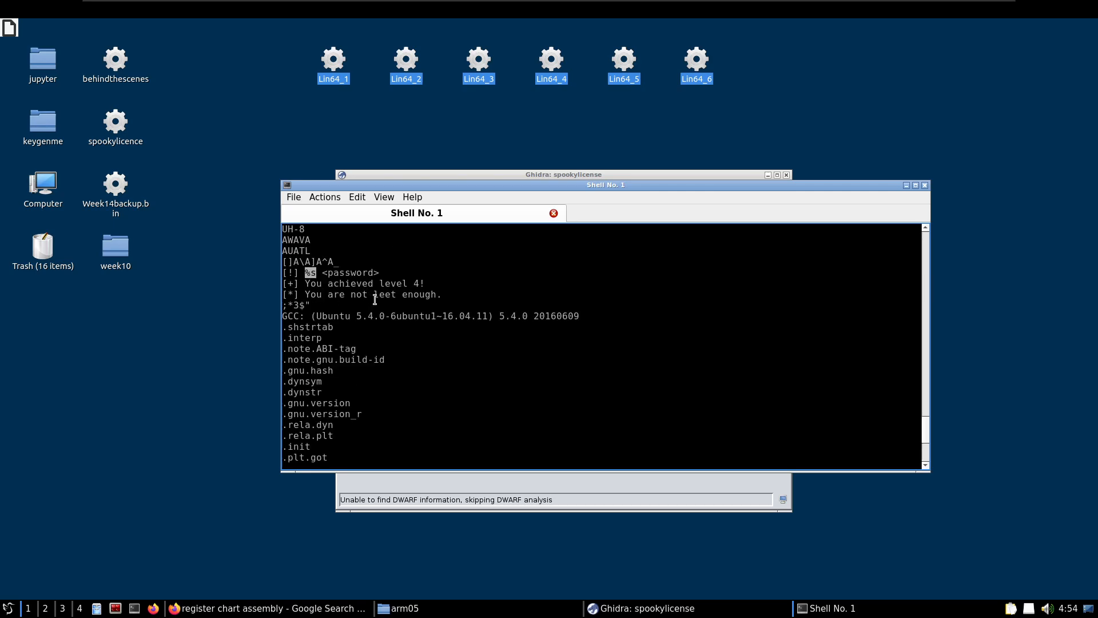
Change the previous strings command to ltrace ./Lin64_3 to trace the binary's library calls
scroll(375, 299, "down", 5)
key("Up")
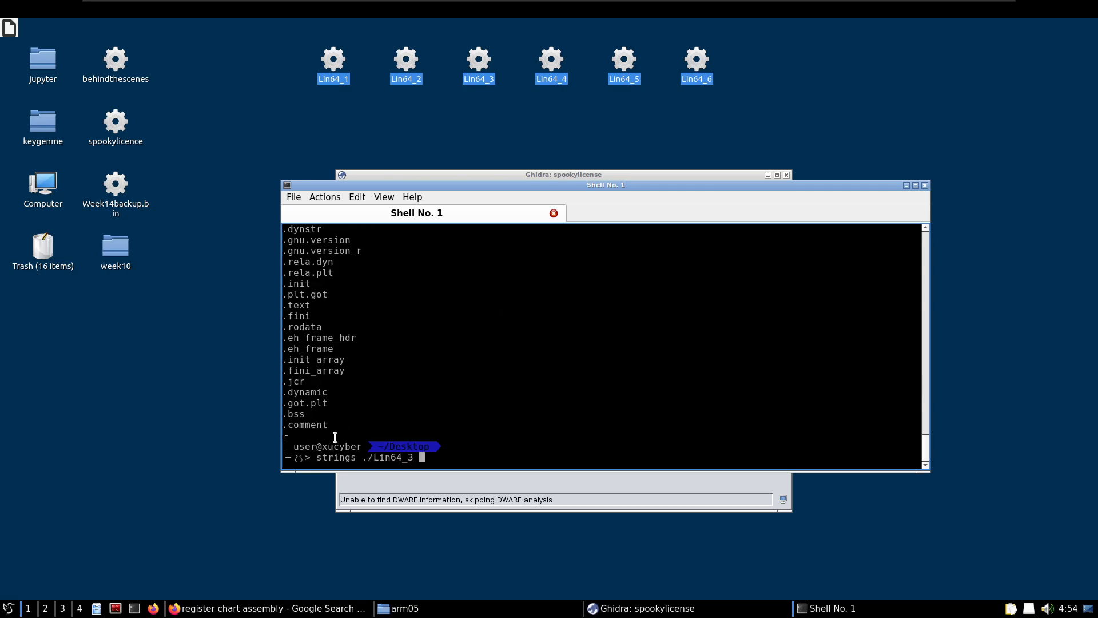
key("Left")
key("Left")
key("Left")
key("Left")
key("Left")
key("Left")
key("Left")
key("Left")
key("Left")
key("Left")
key("BackSpace")
key("BackSpace")
key("BackSpace")
key("BackSpace")
key("BackSpace")
key("BackSpace")
key("BackSpace")
type("lta")
key("BackSpace")
type("race")
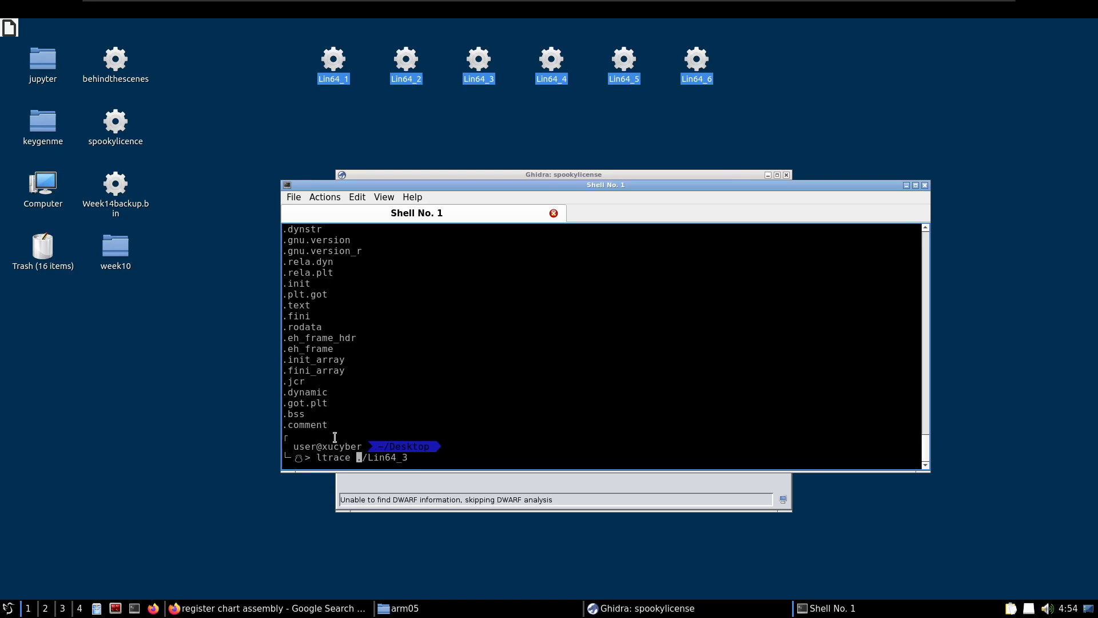
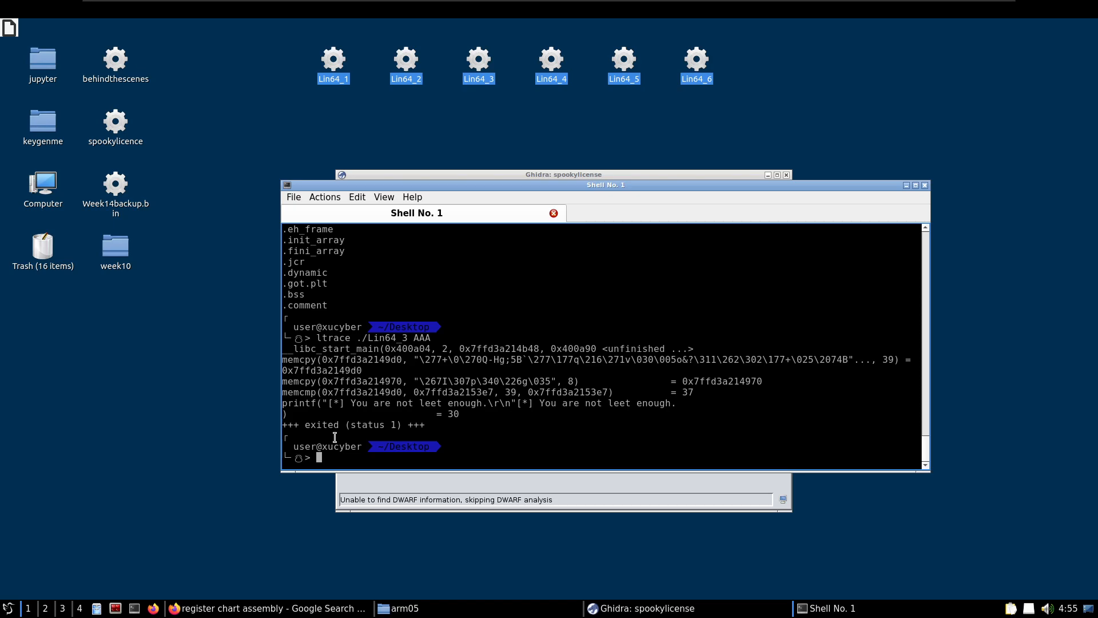
Switch to the Ghidra project, open Lin64_3 in the CodeBrowser and run the auto-analysis with its default options
left_click(377, 483)
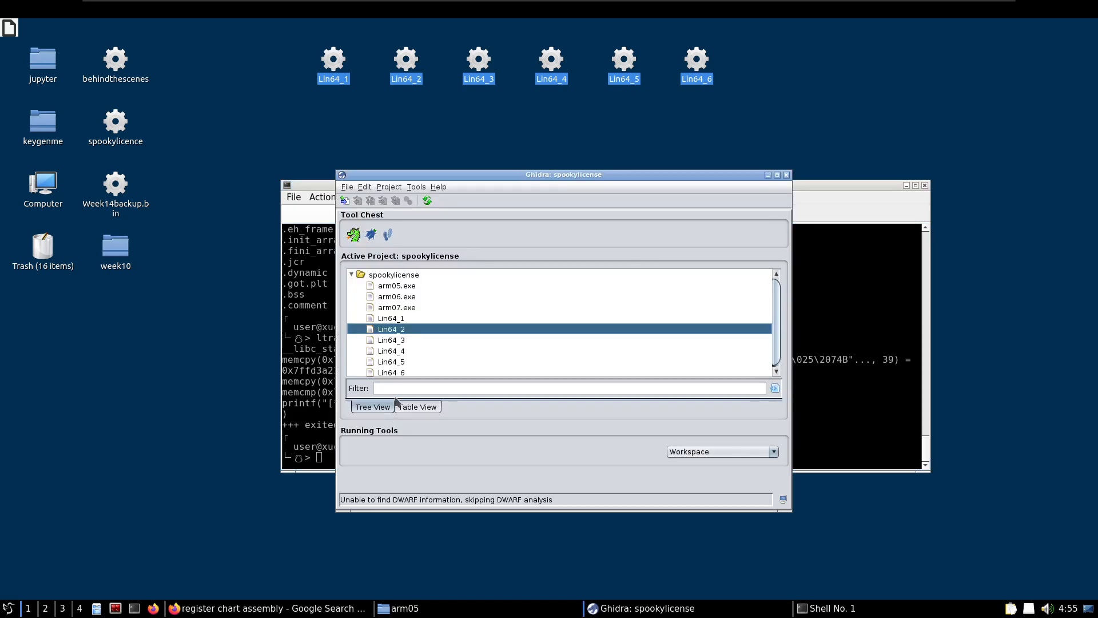
left_click(396, 341)
left_click_drag(416, 174, 617, 162)
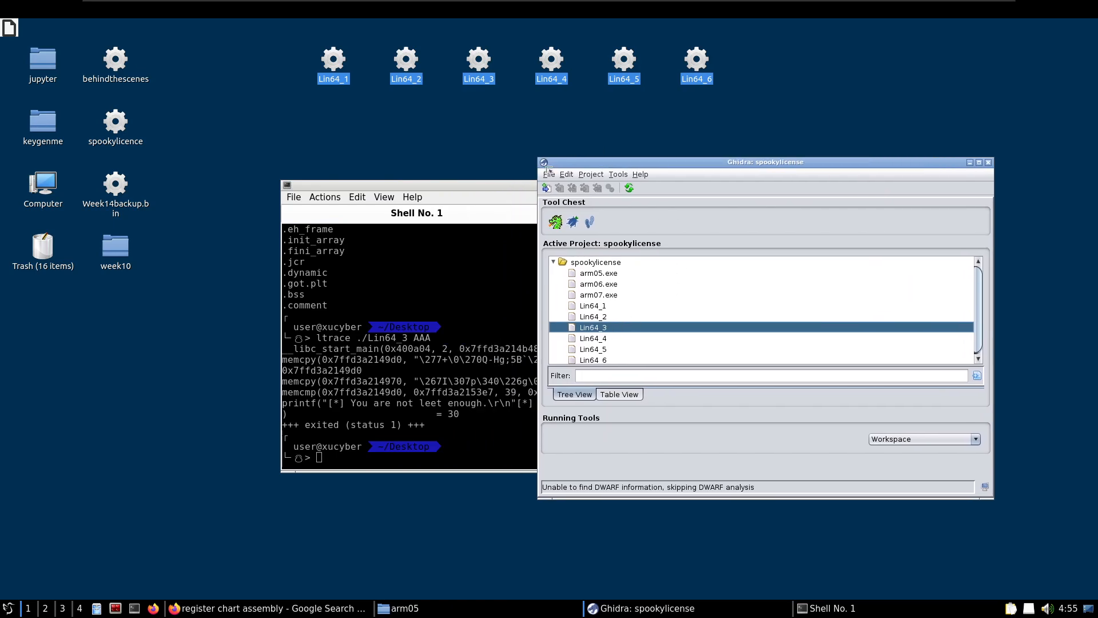
double_click(577, 327)
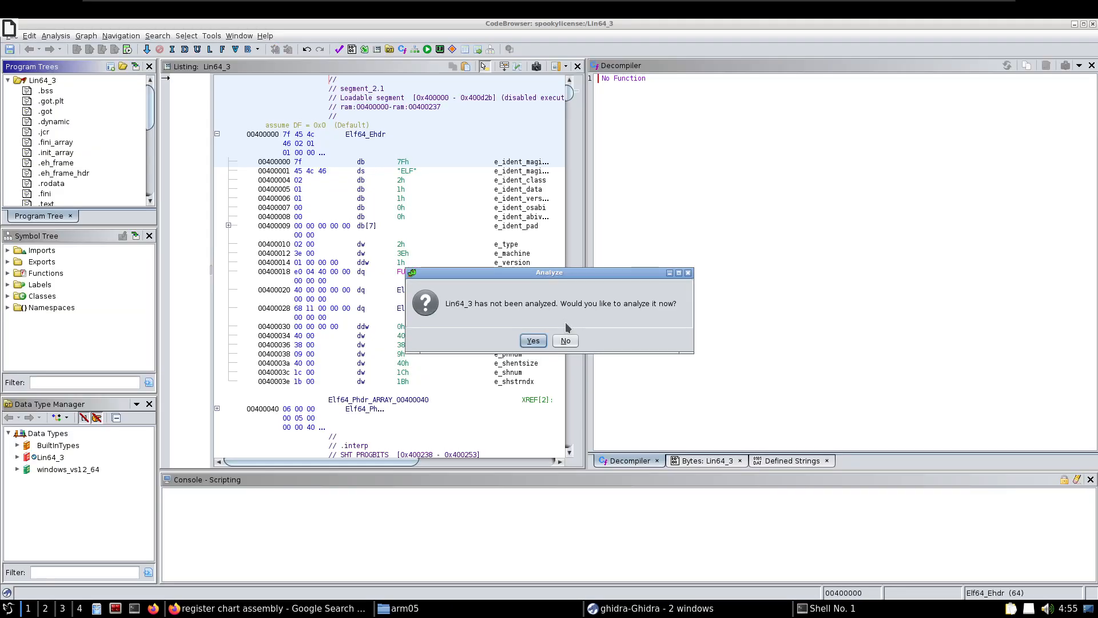
left_click(533, 340)
left_click(524, 468)
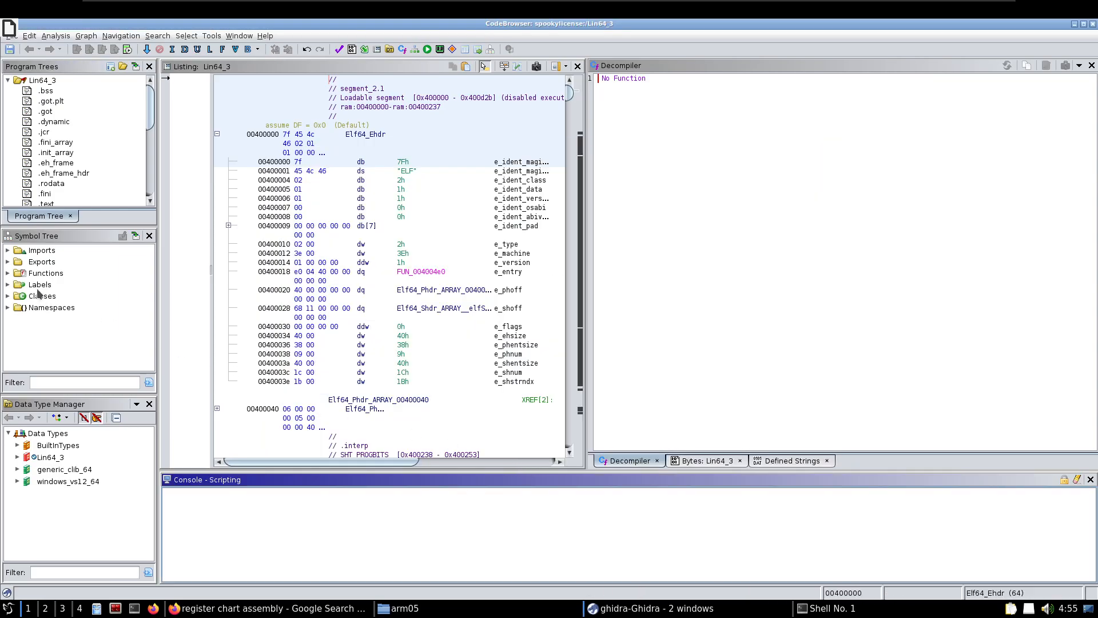
Expand the Functions folder of Lin64_3 and look through its list of functions
left_click(7, 274)
double_click(13, 273)
scroll(78, 311, "down", 3)
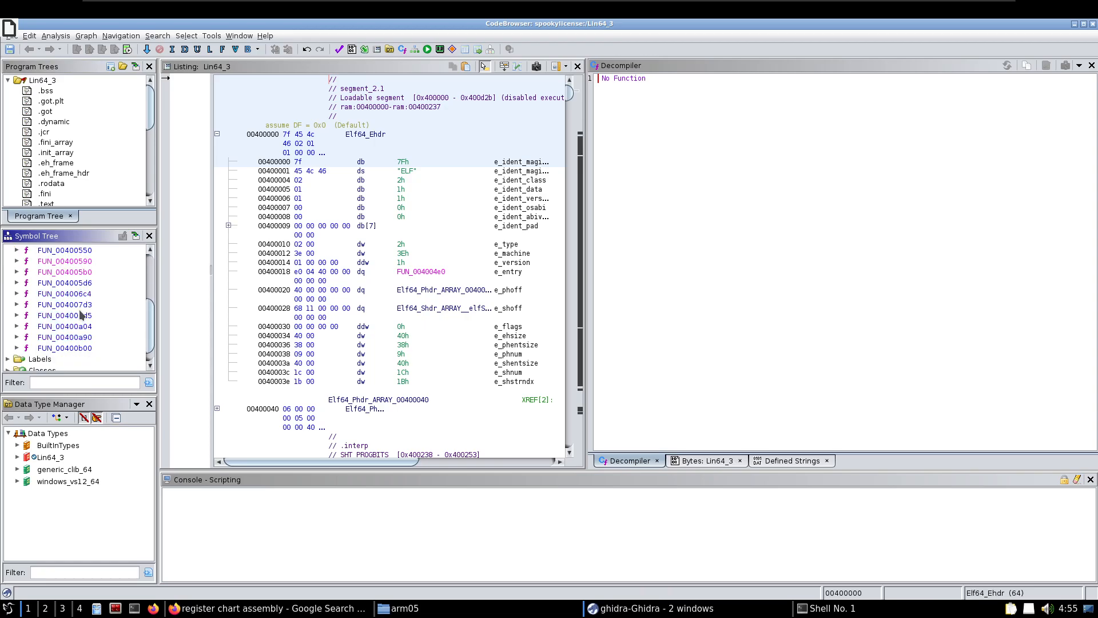
scroll(83, 328, "up", 3)
scroll(85, 330, "down", 1)
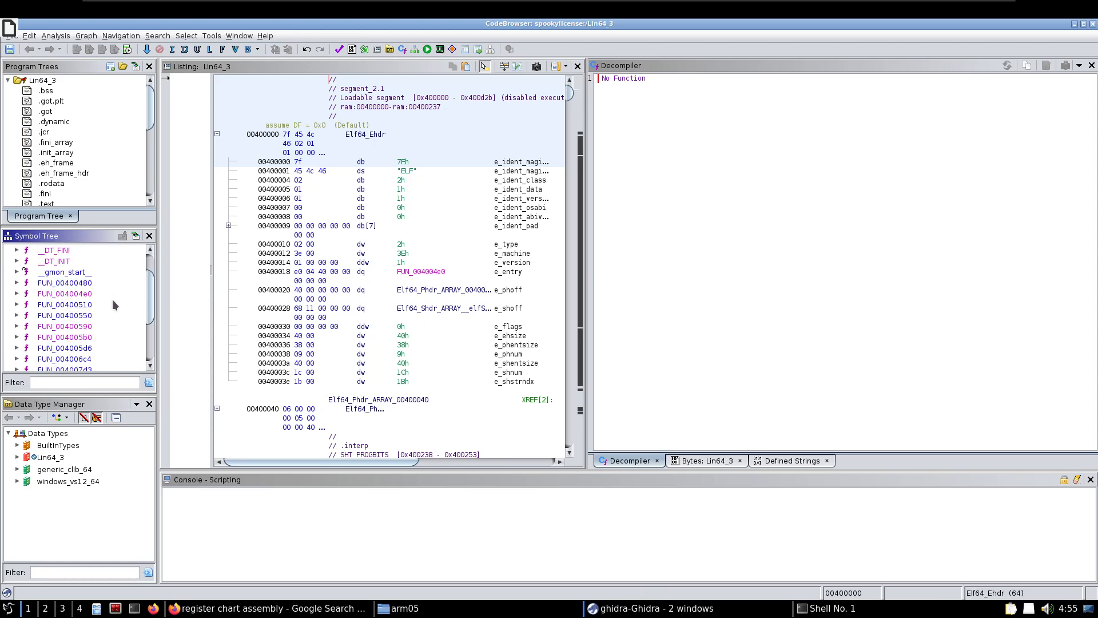
Filter the defined strings by "leet" and go to the "You are not leet enough." string in the listing
left_click(773, 462)
left_click(667, 444)
type("leet")
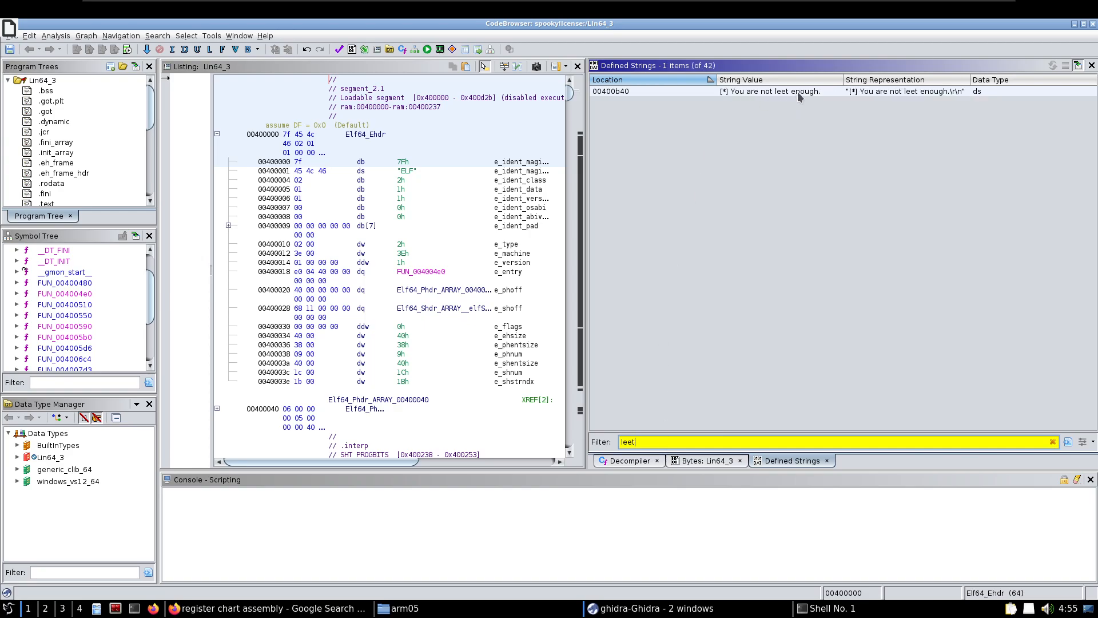
left_click(797, 92)
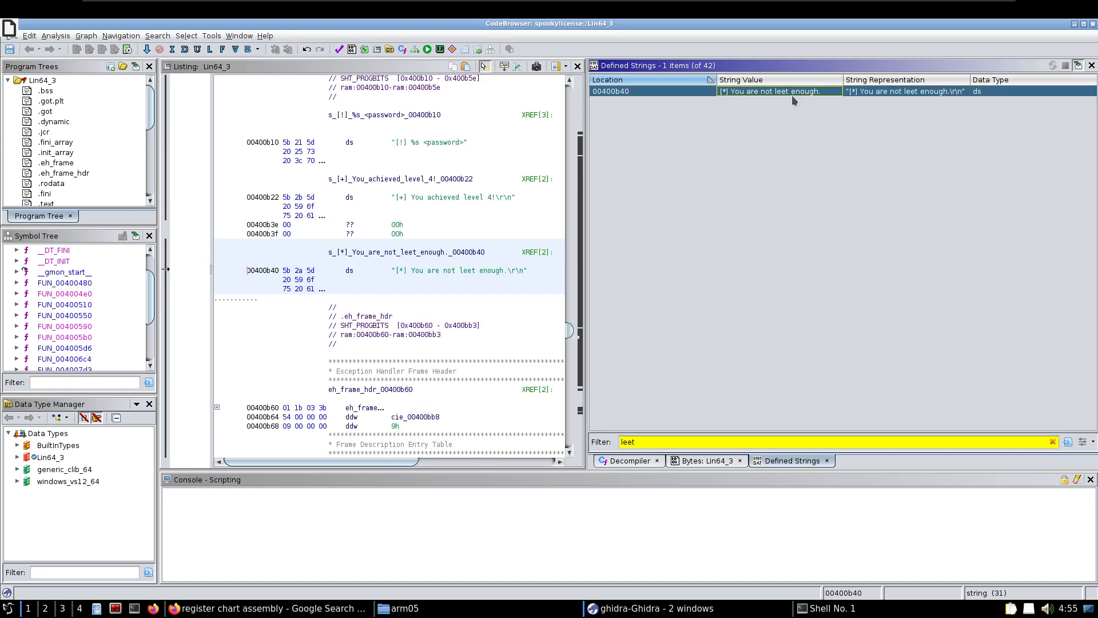
Follow the string's first cross-reference, FUN_00400a04:00400a78, and examine the decompiled code of that function
left_click_drag(343, 462, 470, 461)
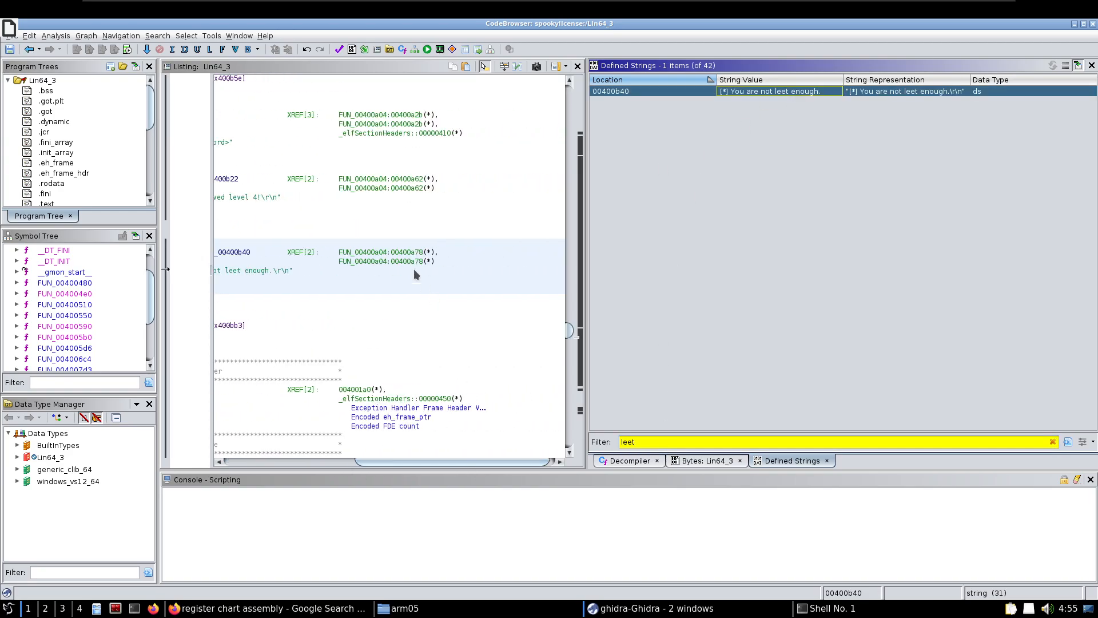
double_click(367, 252)
left_click(650, 461)
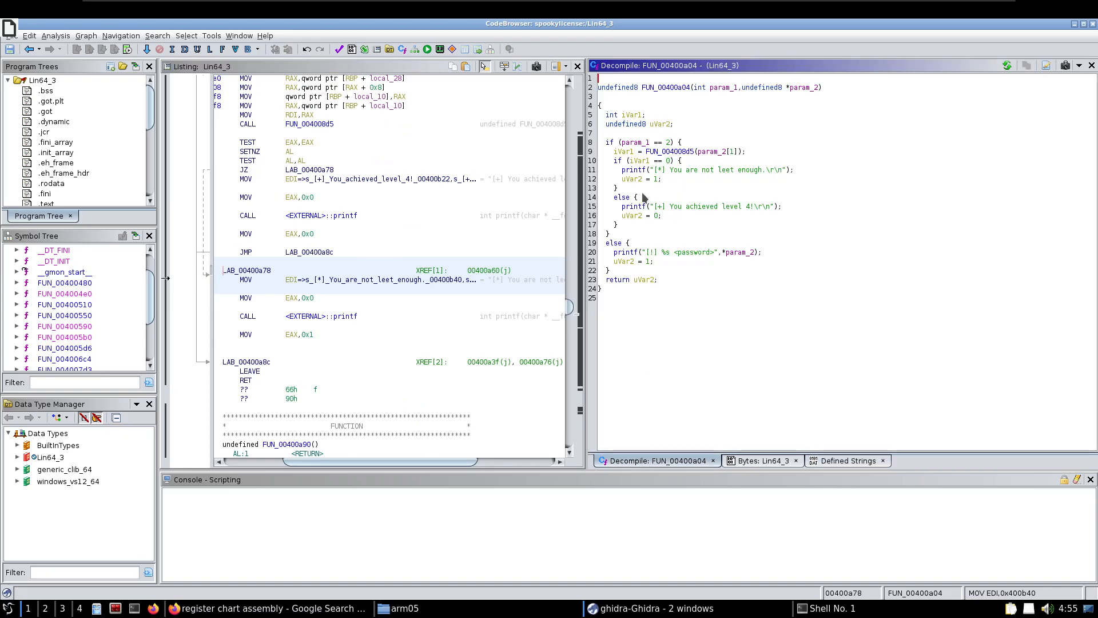
mouse_move(633, 154)
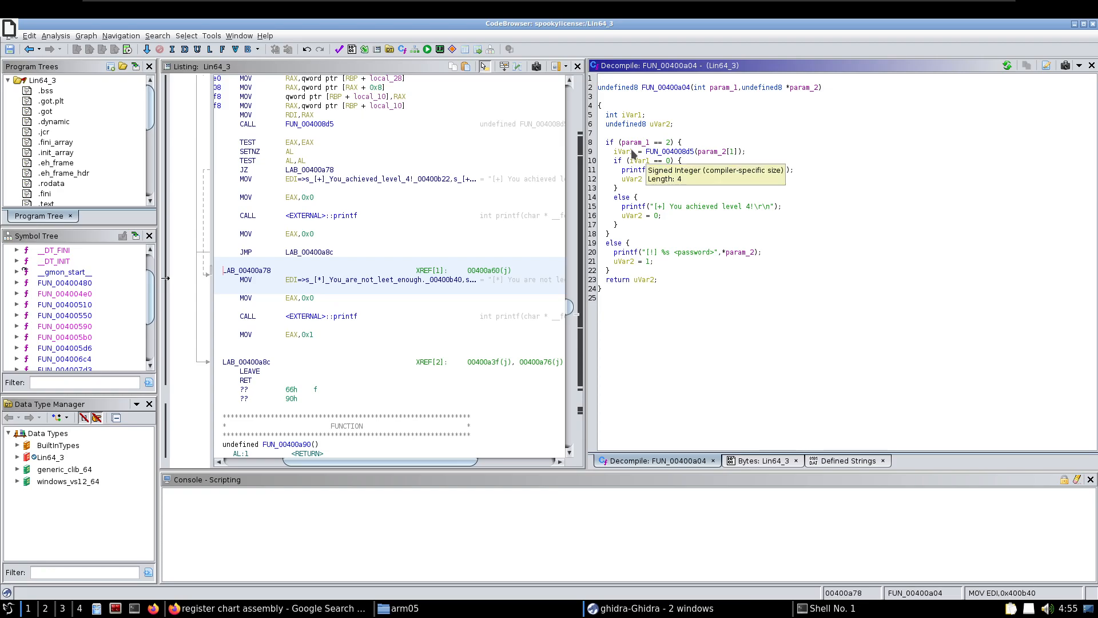
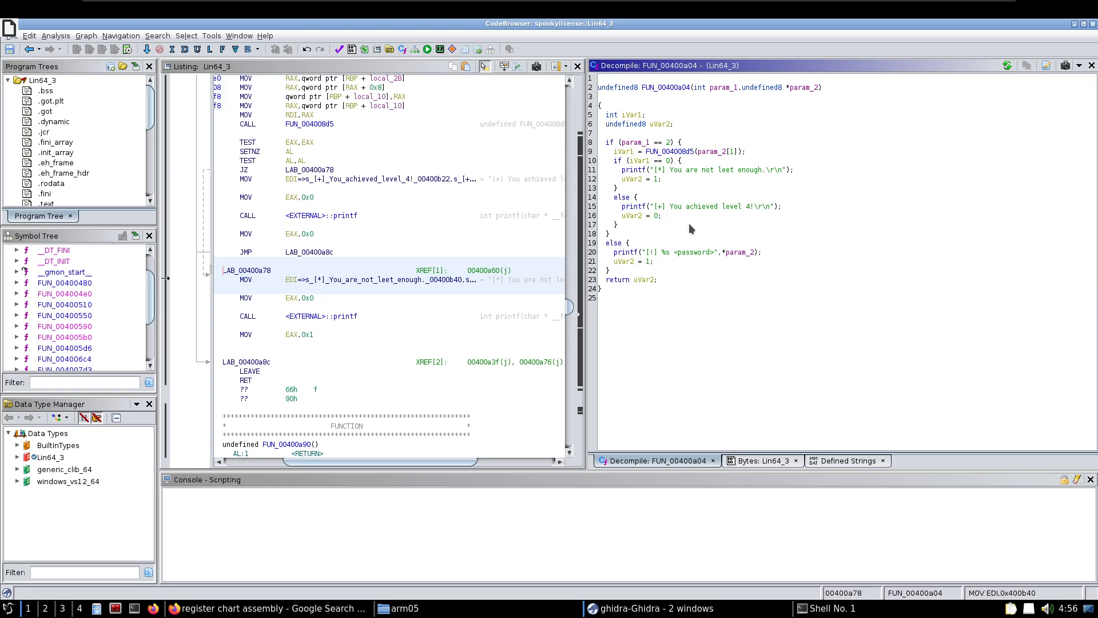
Follow the call to FUN_004008d5 and examine its decompiled code, from the local byte assignments to the memcmp check
double_click(664, 151)
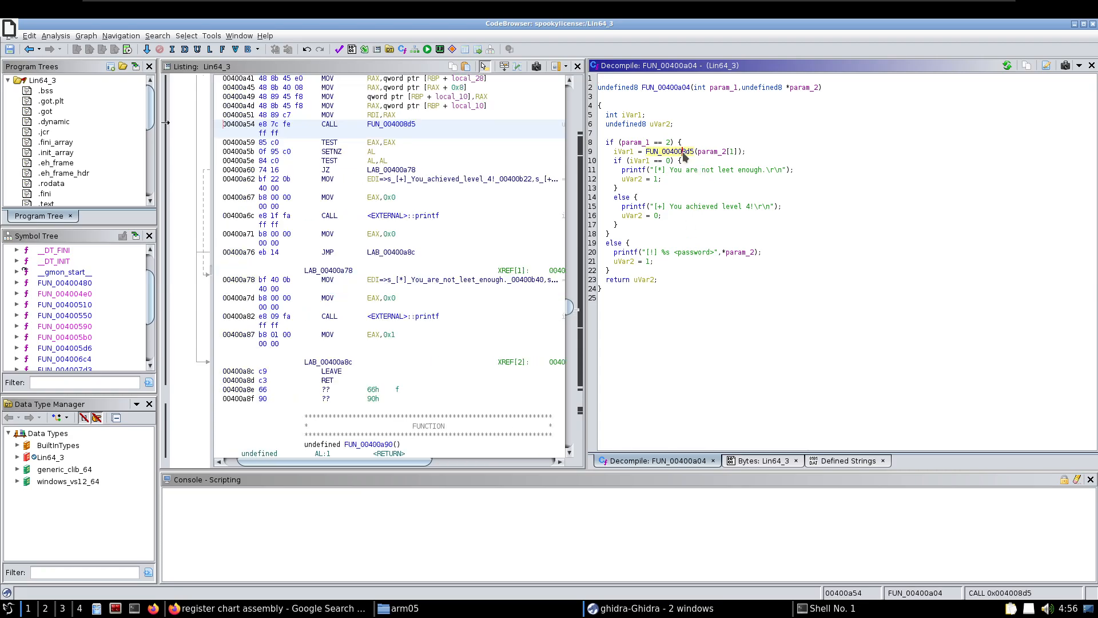
scroll(713, 308, "down", 9)
scroll(710, 314, "down", 11)
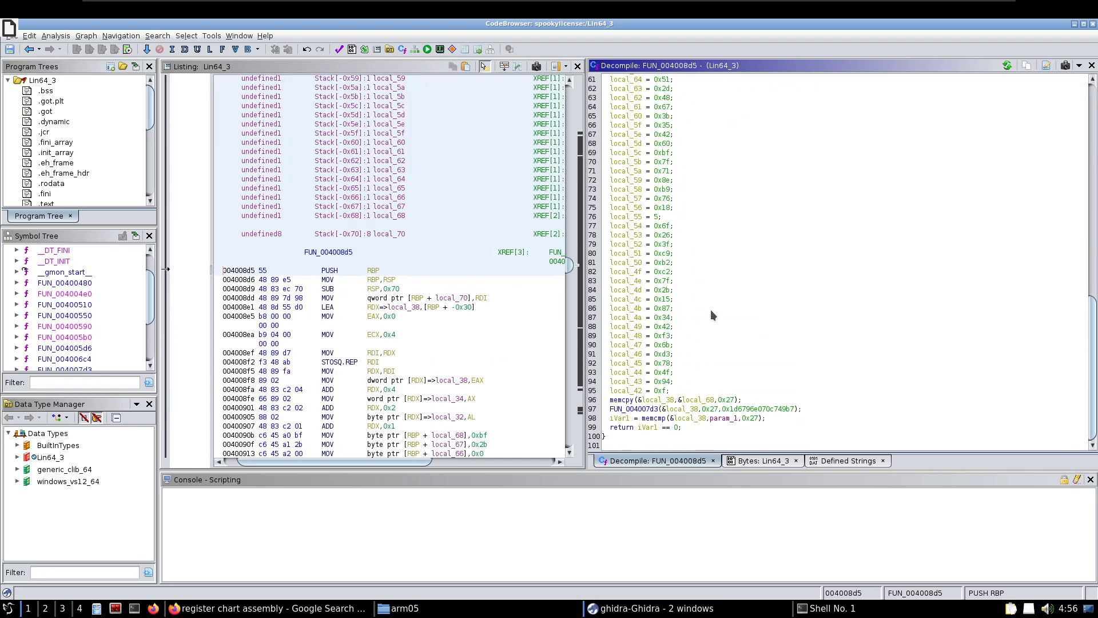
scroll(712, 310, "up", 6)
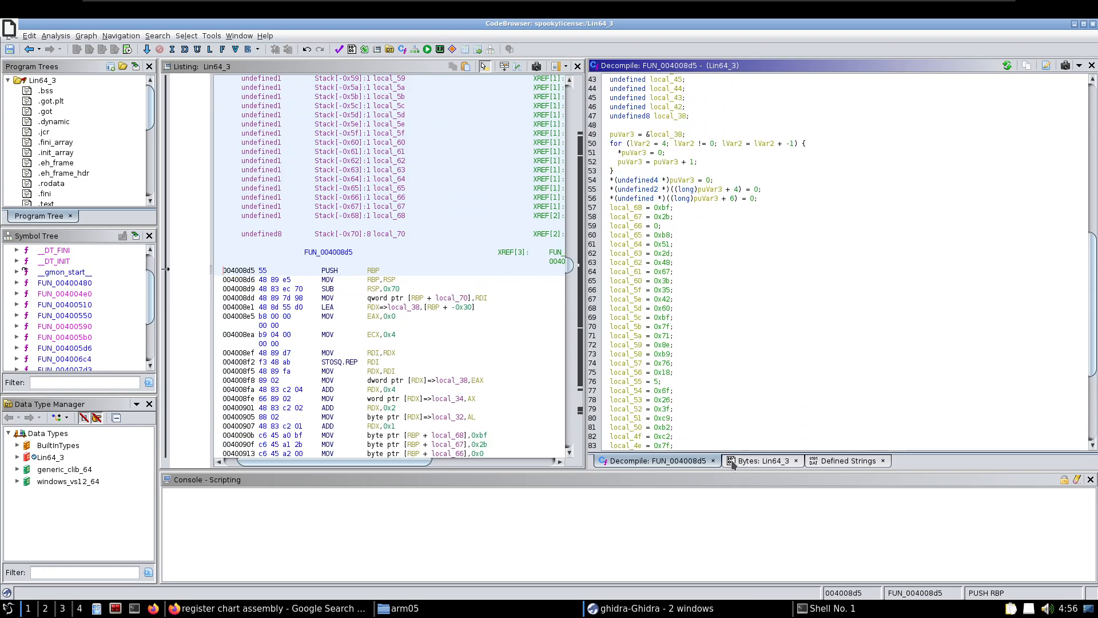
Minimize the CodeBrowser window and return to the shell prompt in the terminal
left_click(1075, 24)
left_click(359, 457)
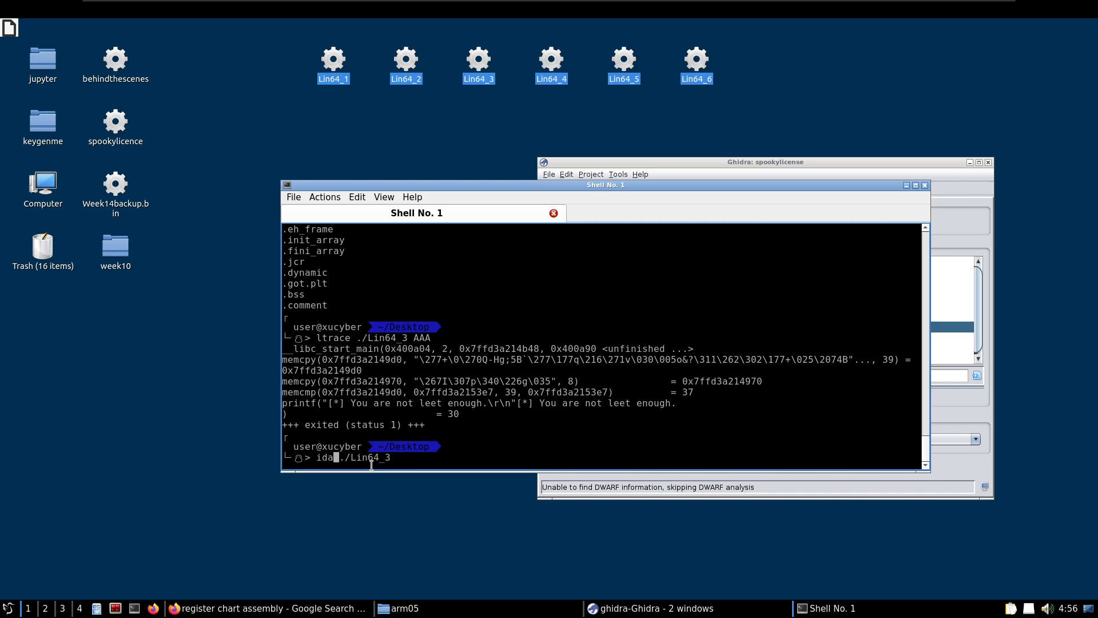
Load Lin64_3 into IDA and display the main function's graph, from its entry block to the branches below
left_click(513, 423)
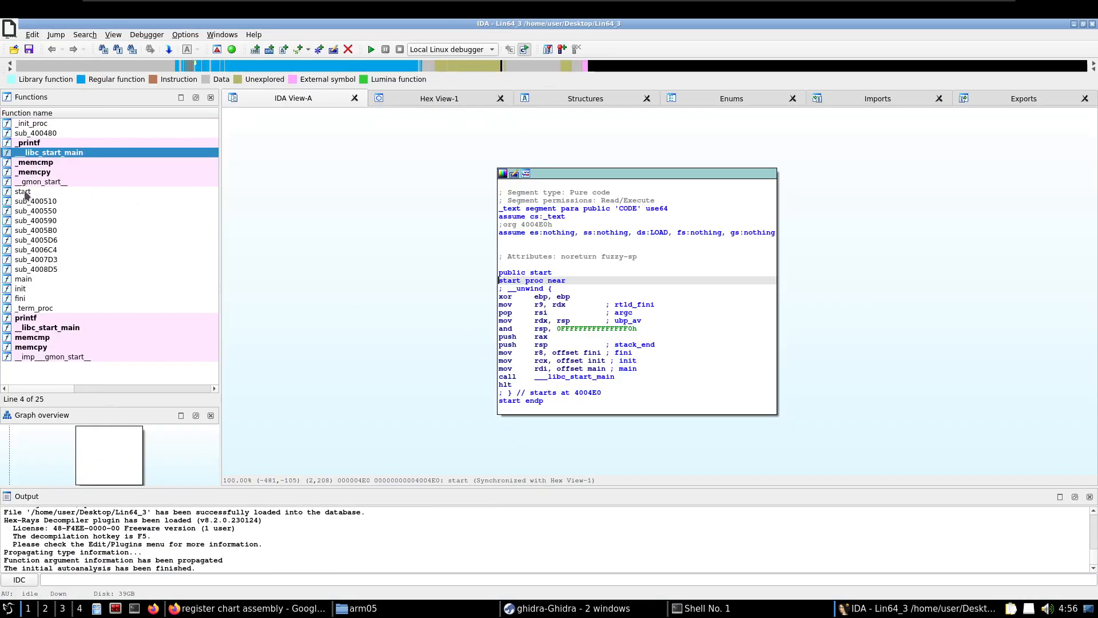
double_click(32, 279)
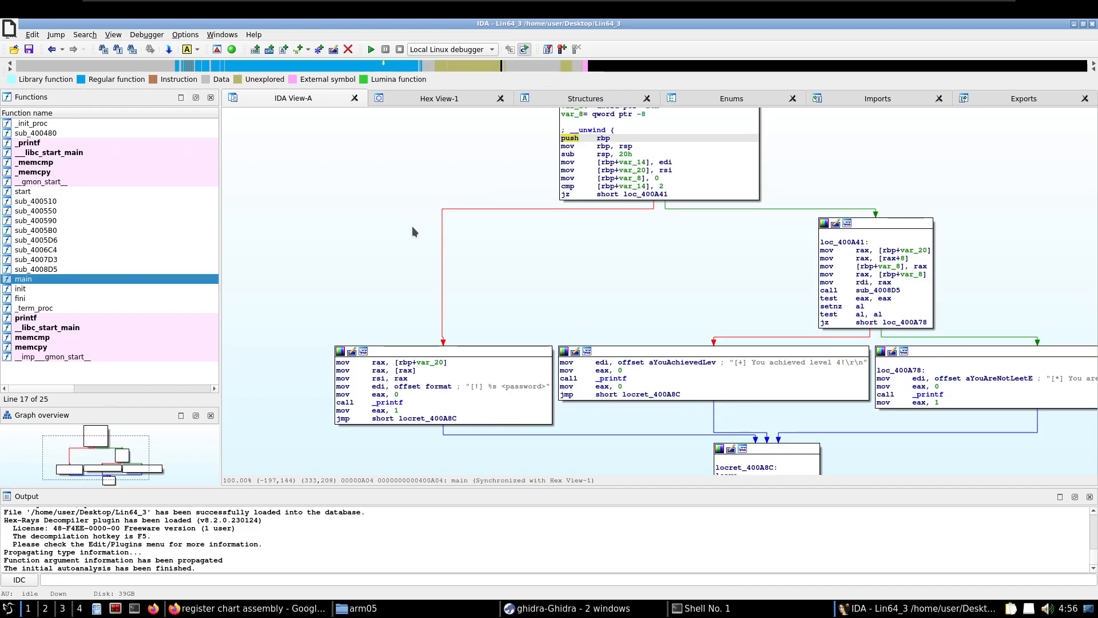
left_click_drag(477, 170, 376, 207)
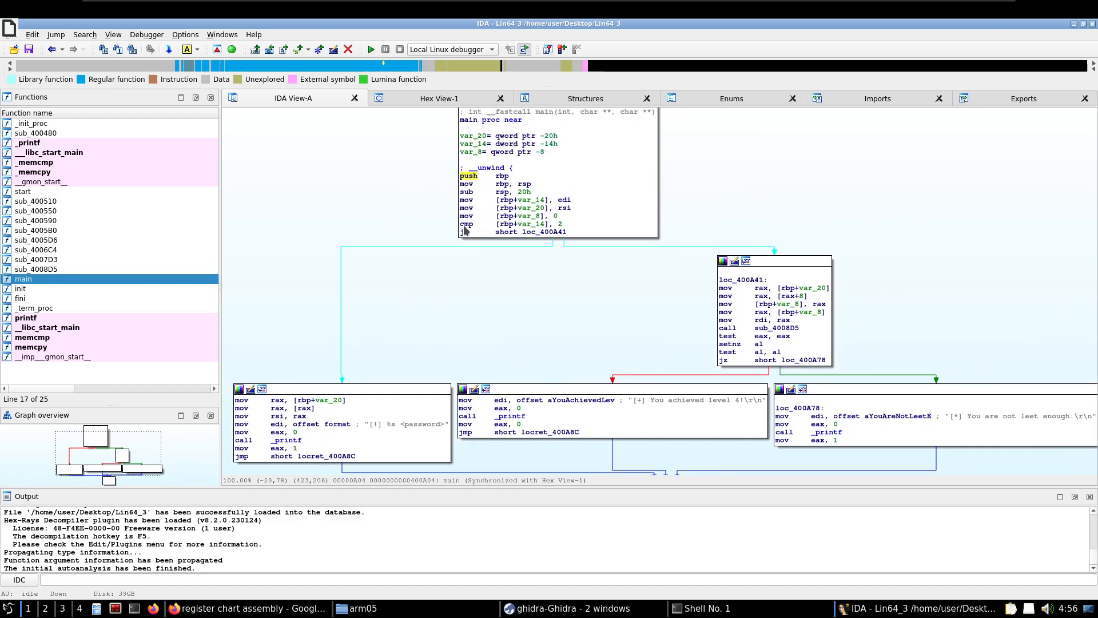
Switch back to Ghidra's CodeBrowser and trace the param_1 == 2 check in FUN_00400a04 to its JZ instruction in the listing
key("alt+Tab")
key("alt+Tab")
left_click(622, 185)
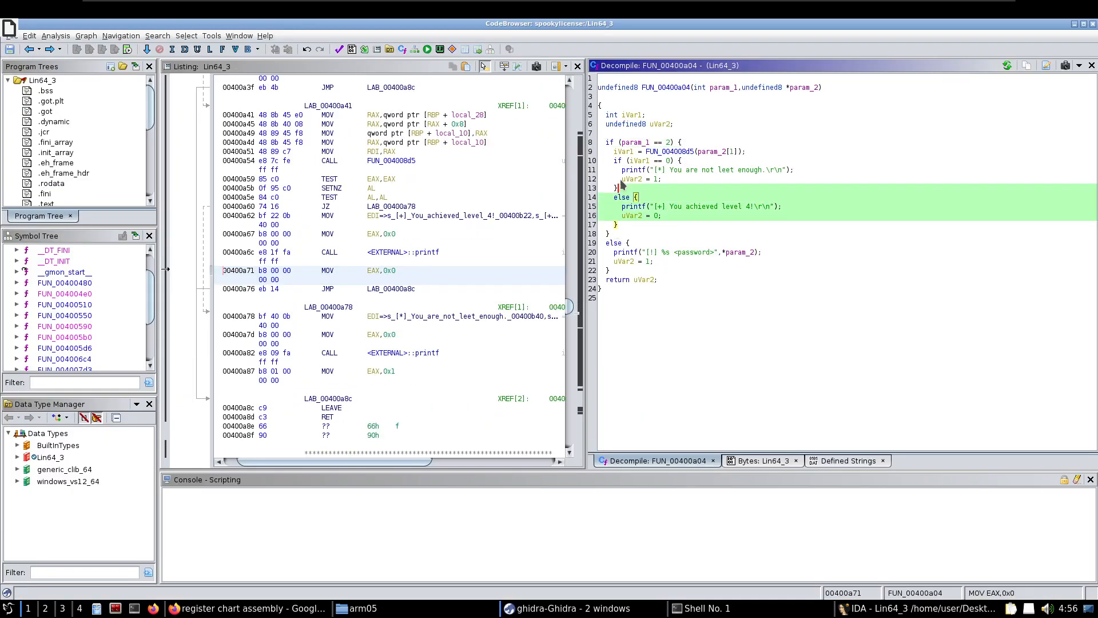
left_click(608, 142)
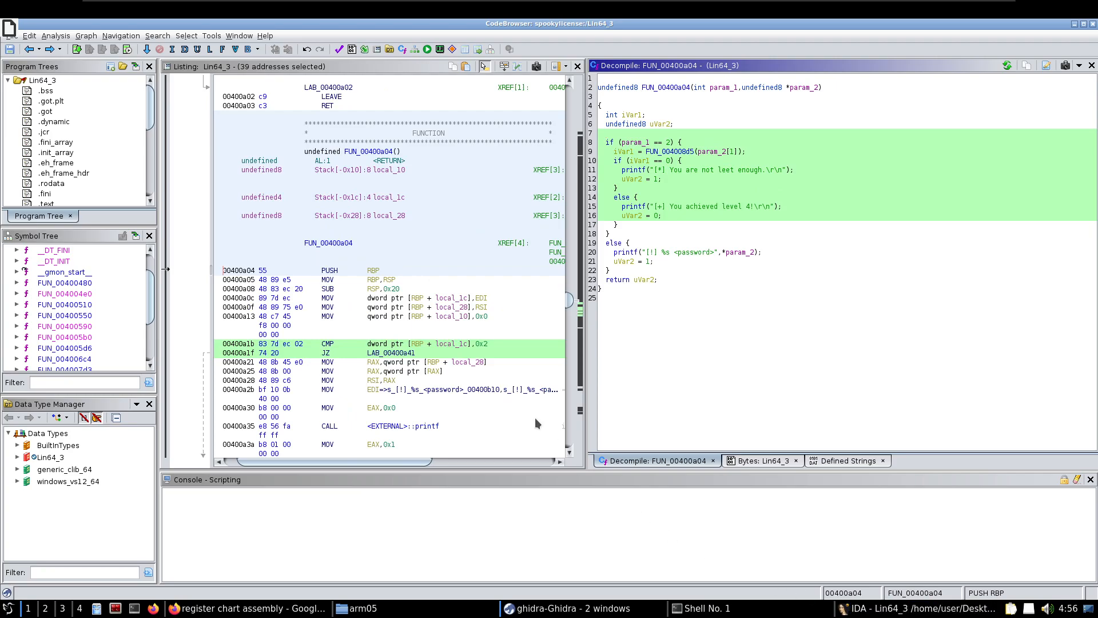
left_click(335, 353)
left_click_drag(332, 353, 322, 355)
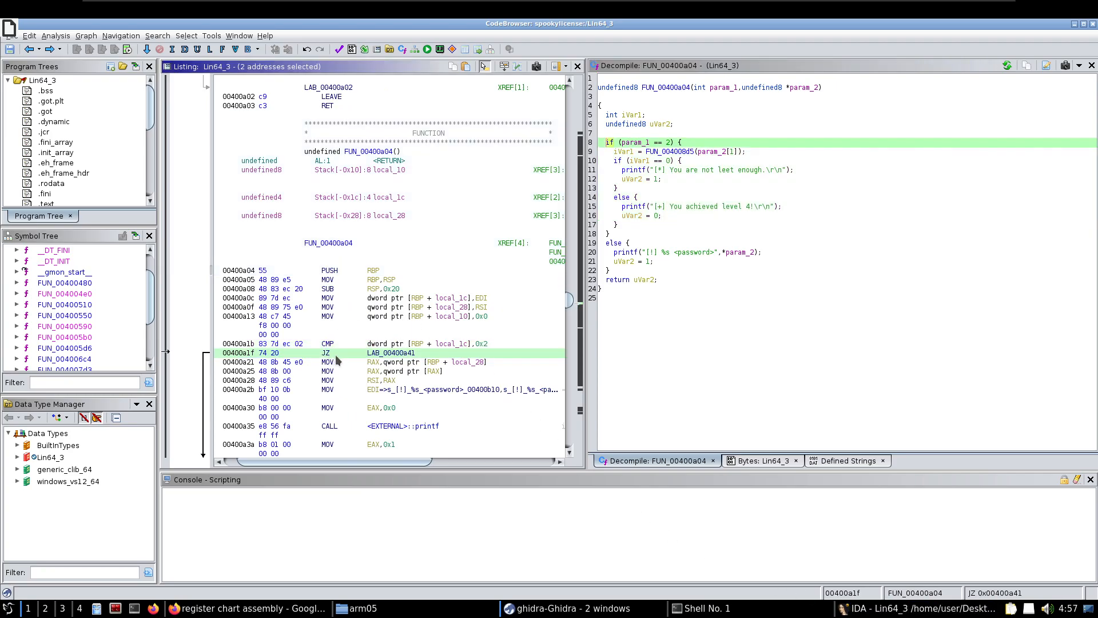
scroll(366, 354, "down", 2)
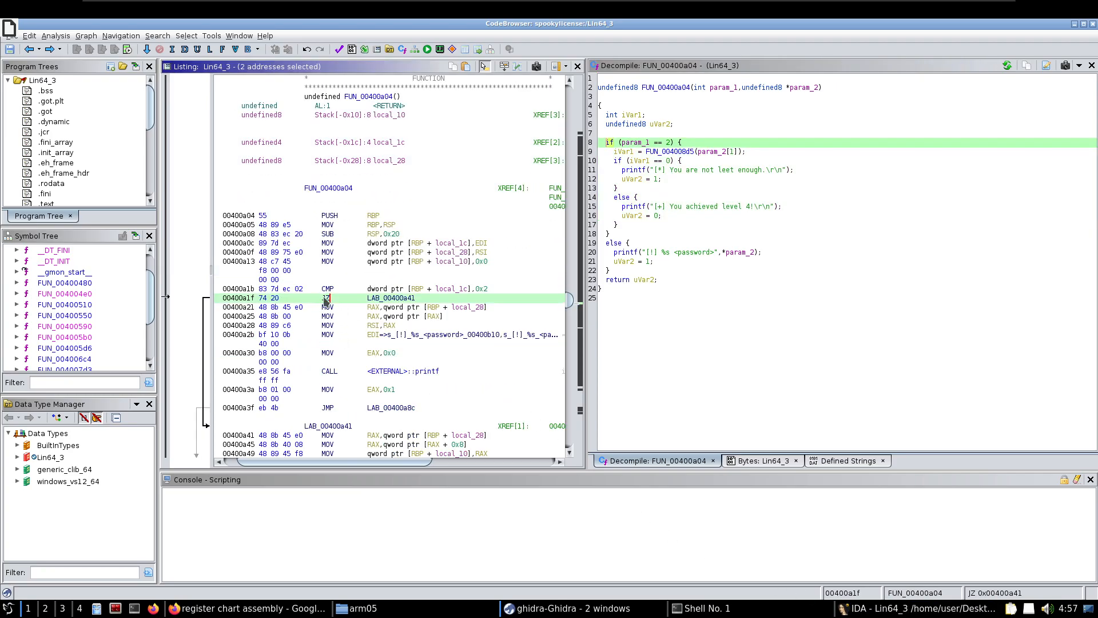
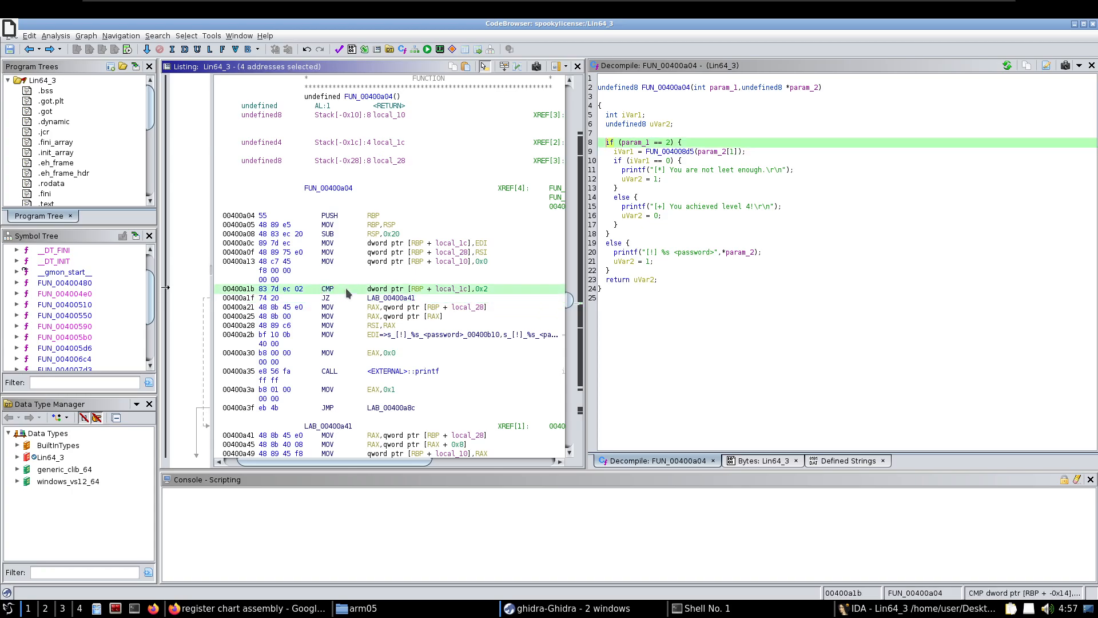
Preview the target of the JZ to LAB_00400a41, and switch to IDA to examine both branches leaving the jz in main's entry block
left_click(334, 298)
mouse_move(335, 298)
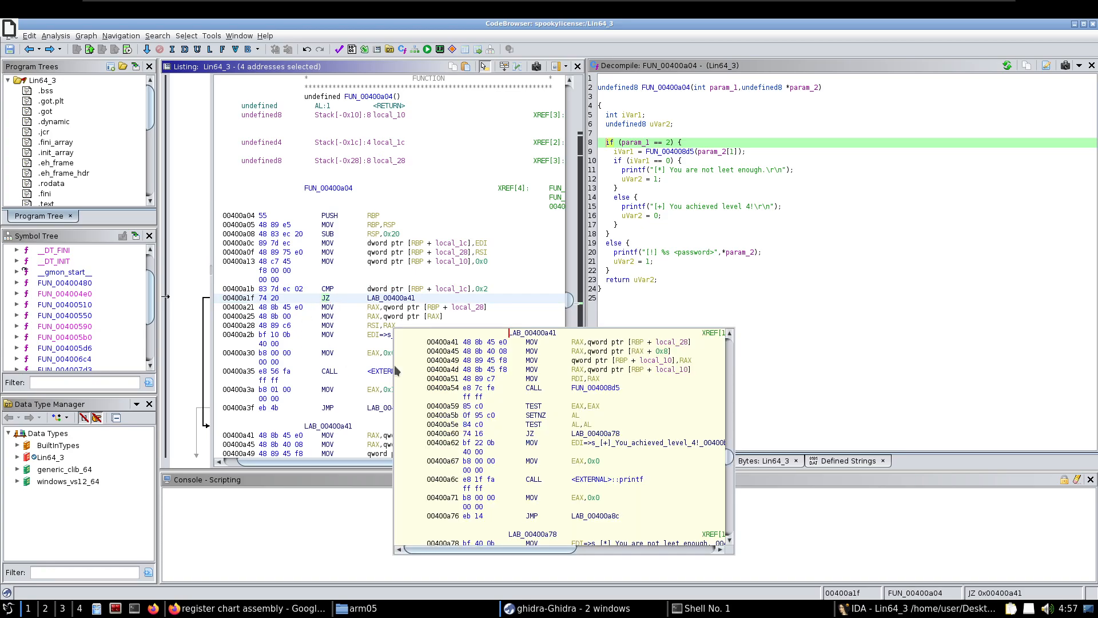
left_click(871, 616)
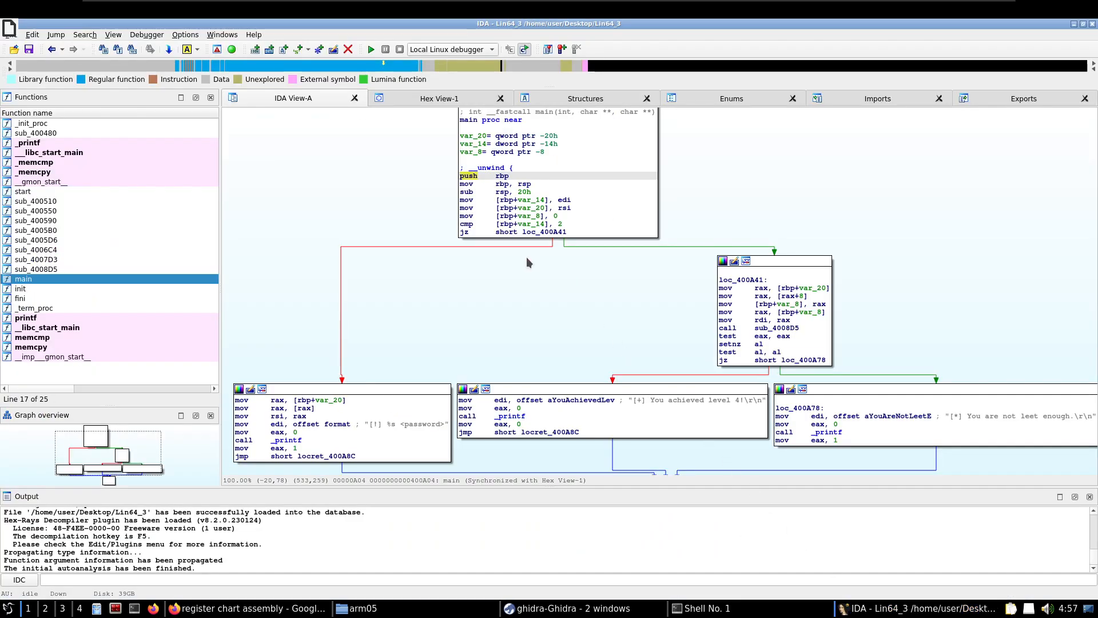
left_click_drag(519, 298, 568, 271)
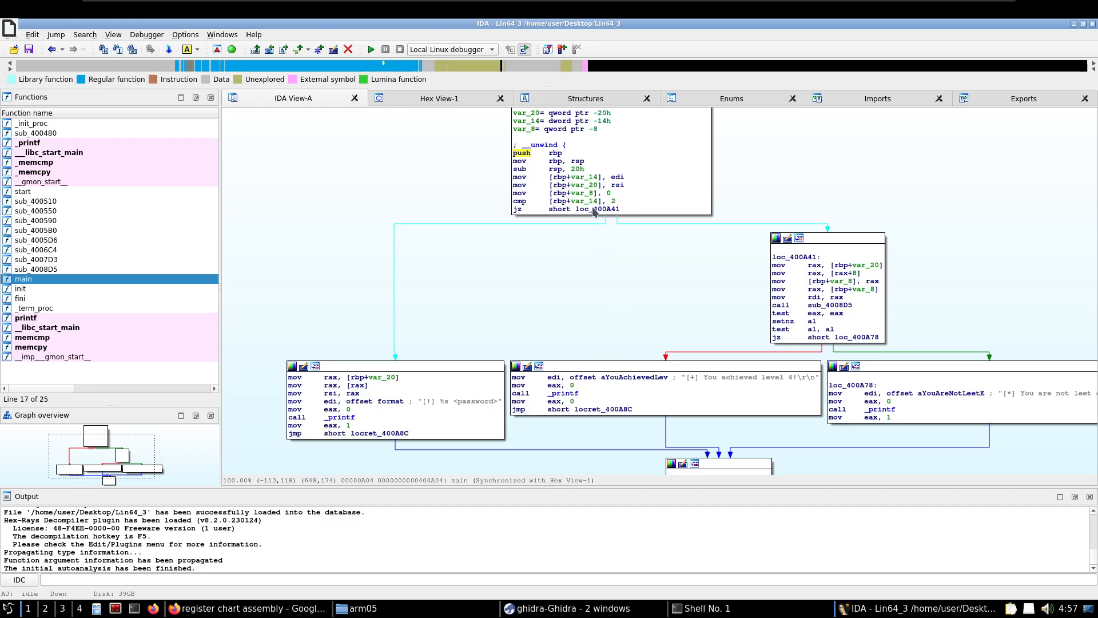
mouse_move(587, 205)
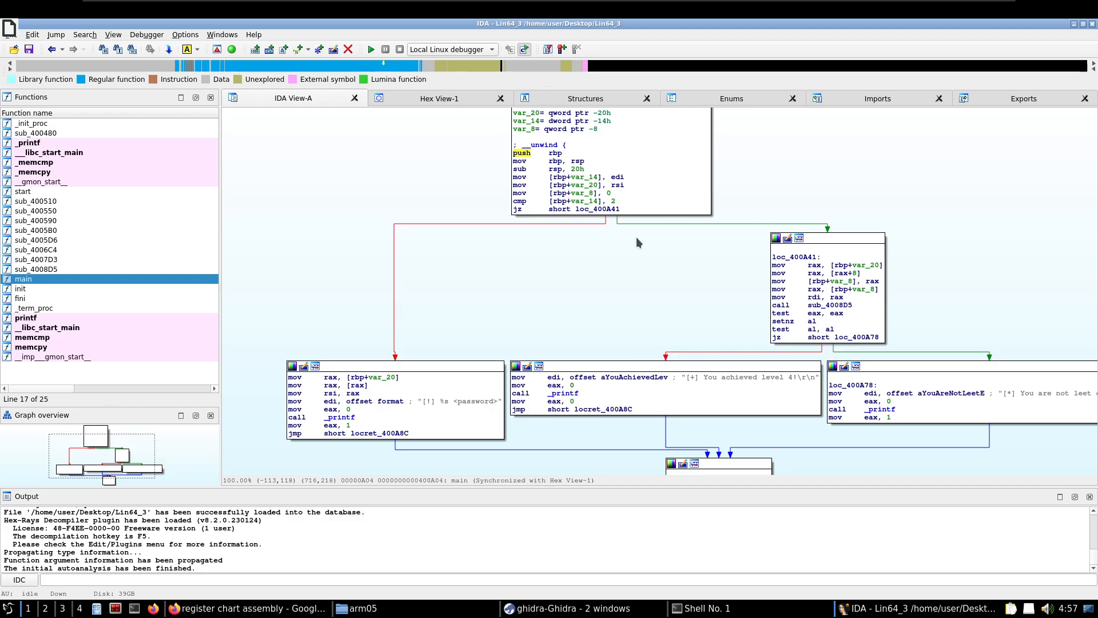
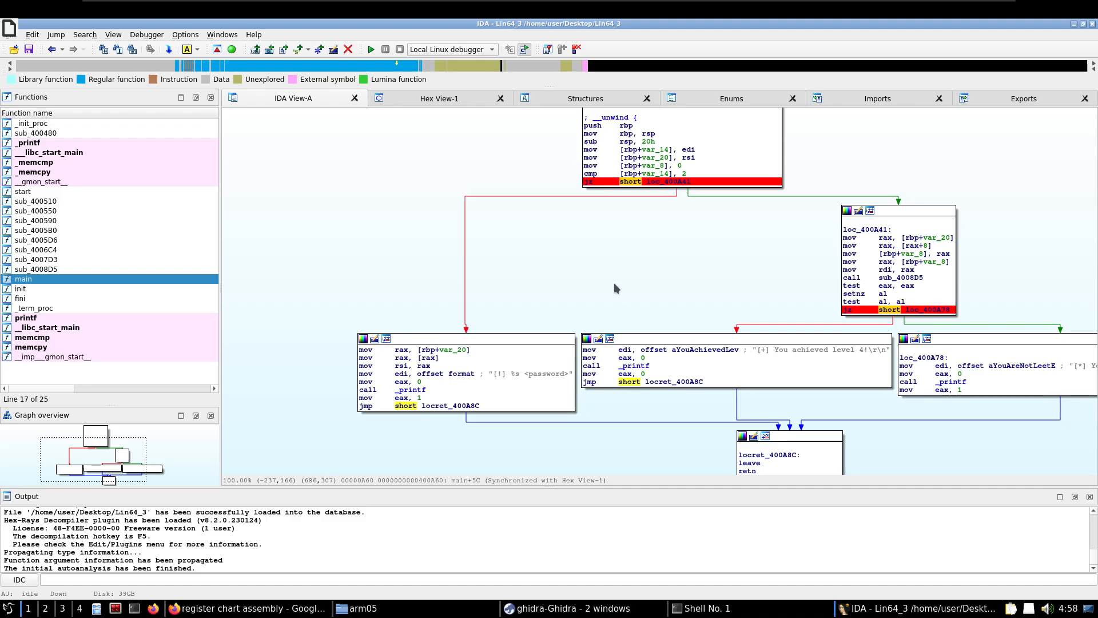
Examine how main's two conditional jumps lead to the usage, level 4 and "not leet enough" blocks, and switch to the Shell No. 1 terminal
left_click_drag(613, 283, 406, 327)
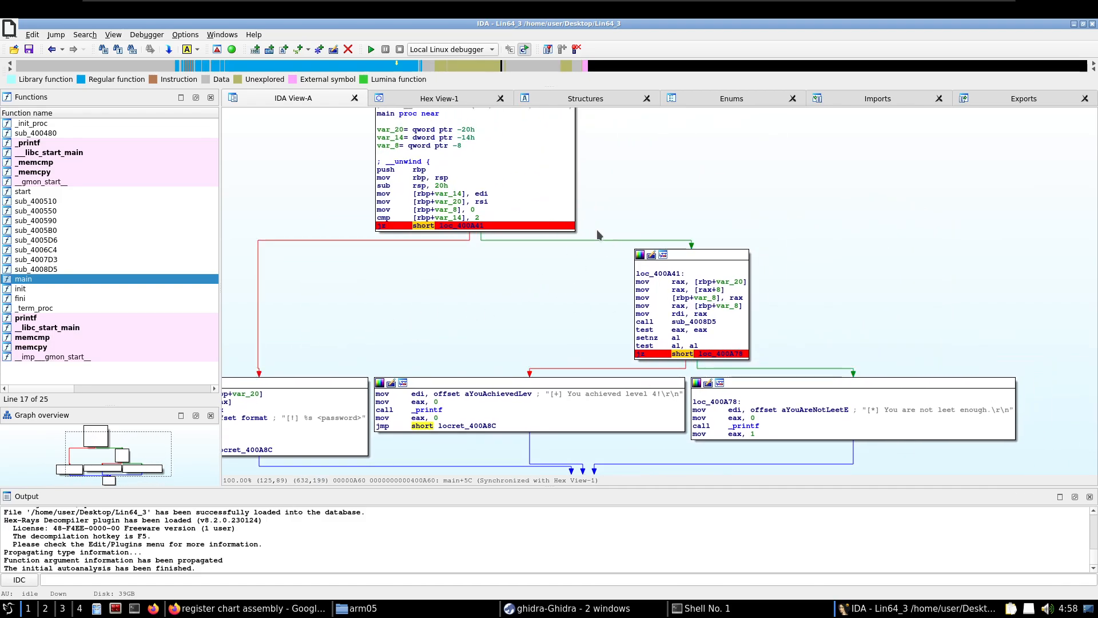
left_click_drag(661, 376, 698, 309)
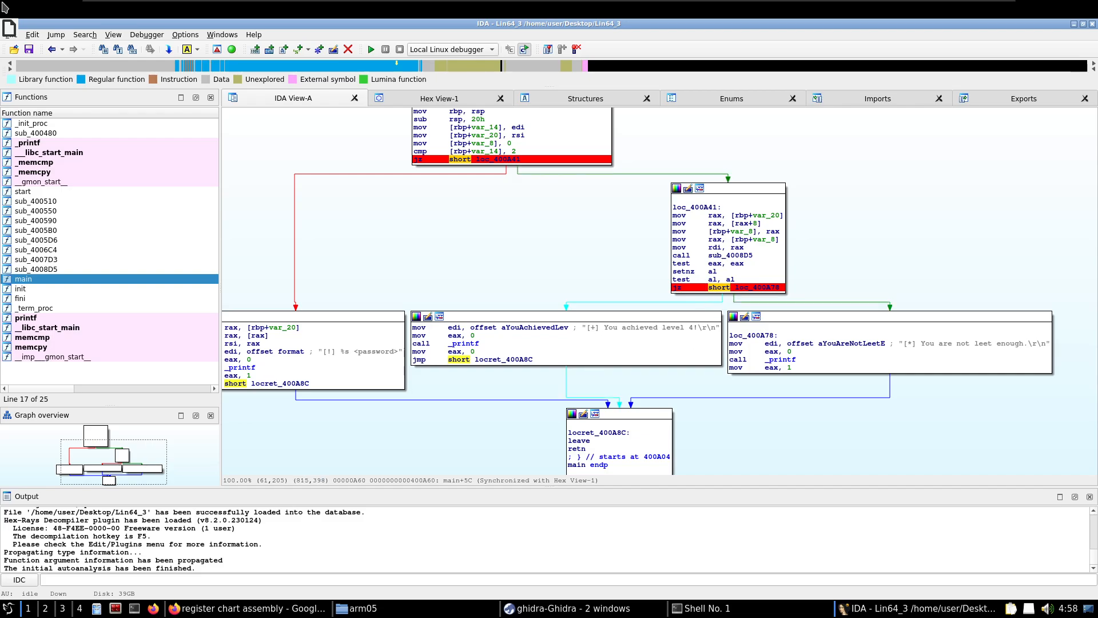
left_click_drag(759, 432, 767, 424)
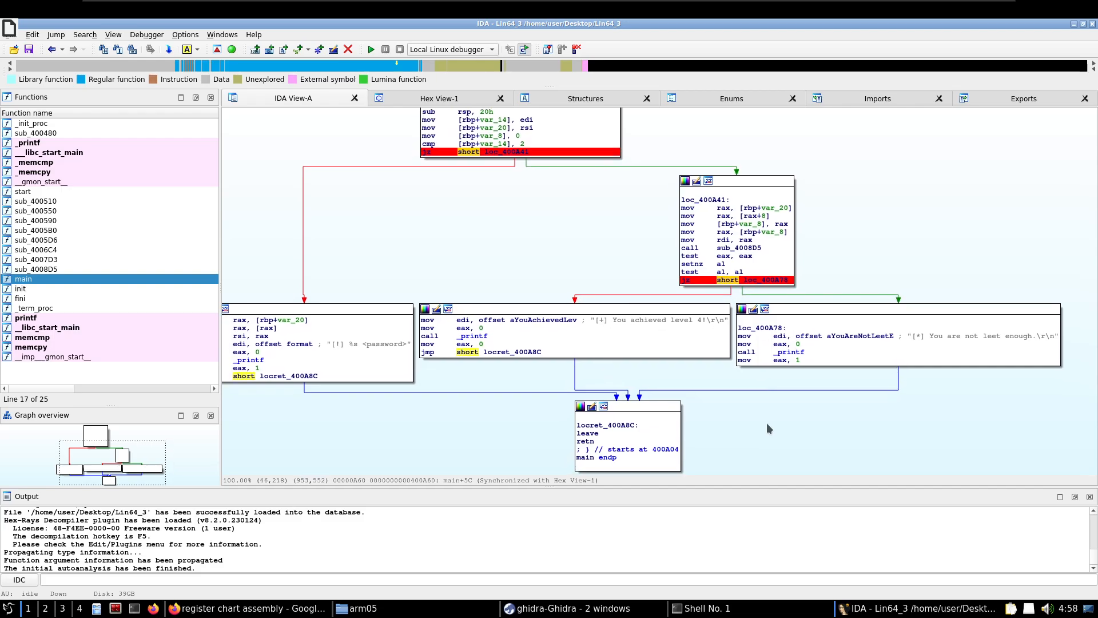
left_click_drag(368, 177, 486, 187)
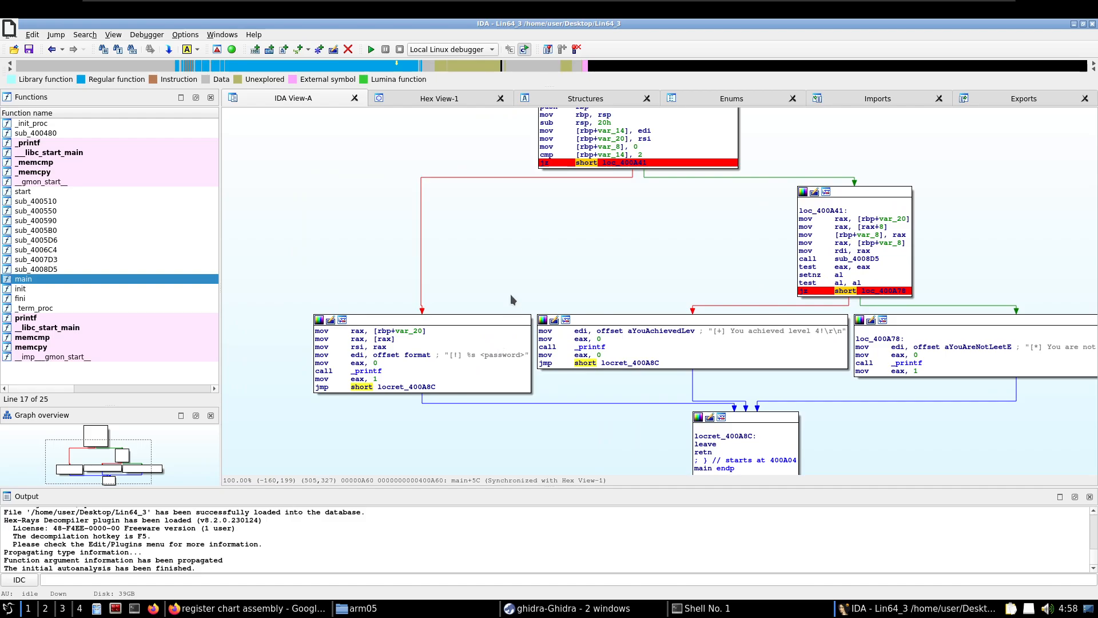
left_click_drag(490, 280, 351, 306)
left_click_drag(483, 239, 530, 213)
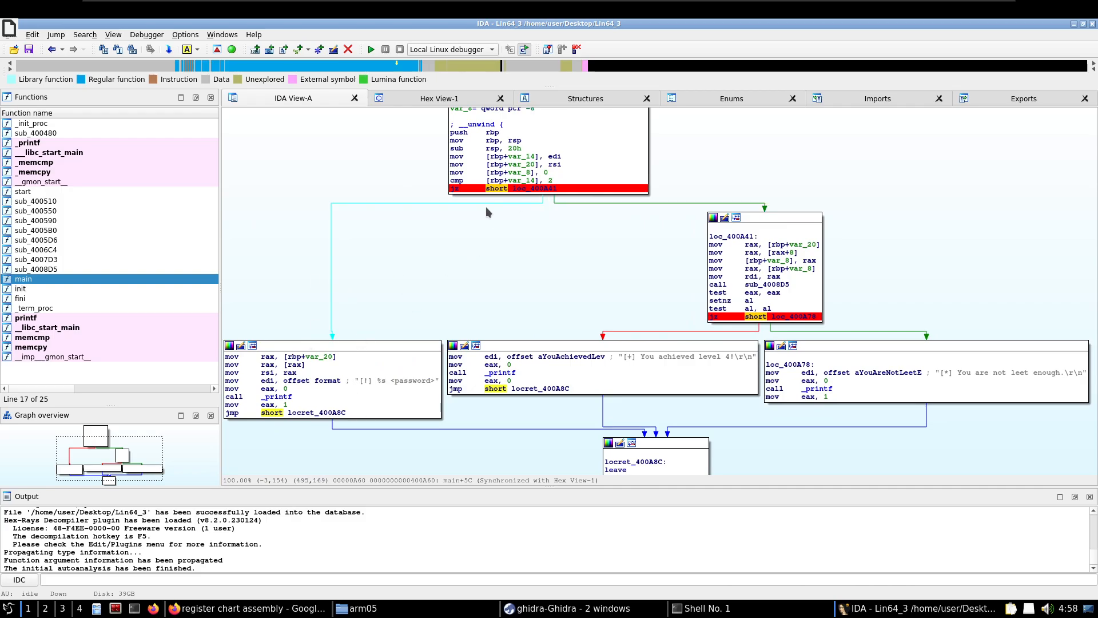
left_click_drag(437, 262, 434, 254)
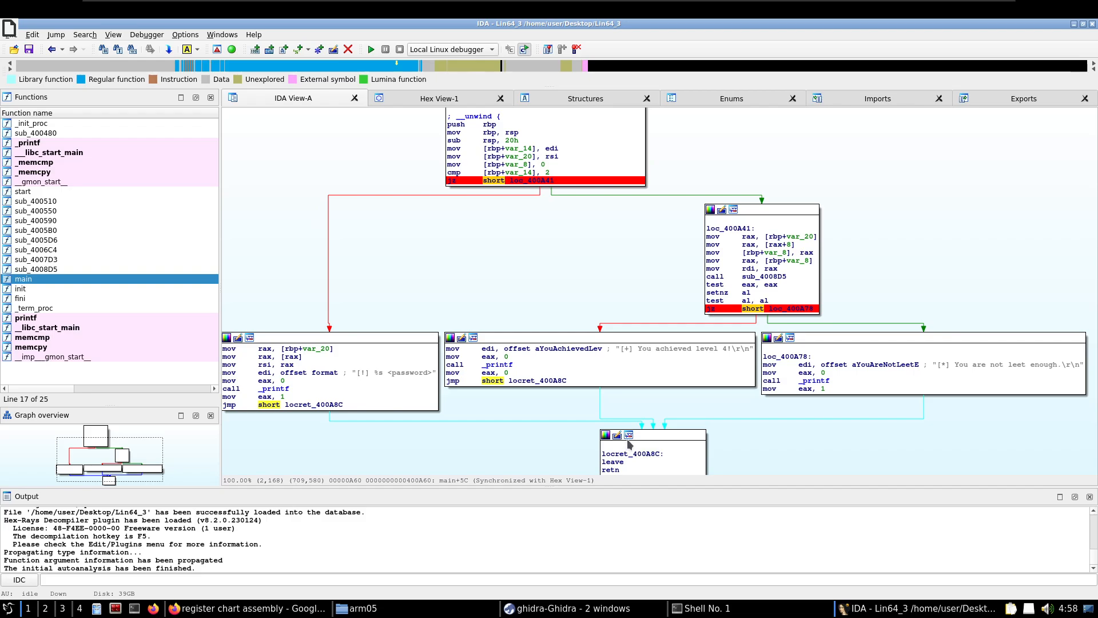
left_click(745, 608)
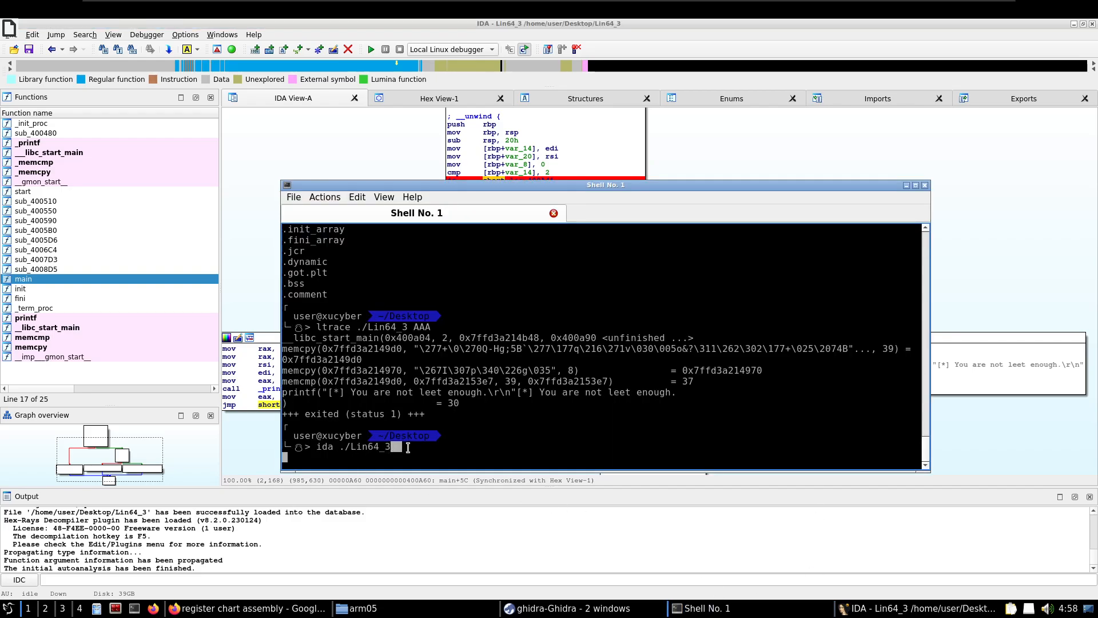
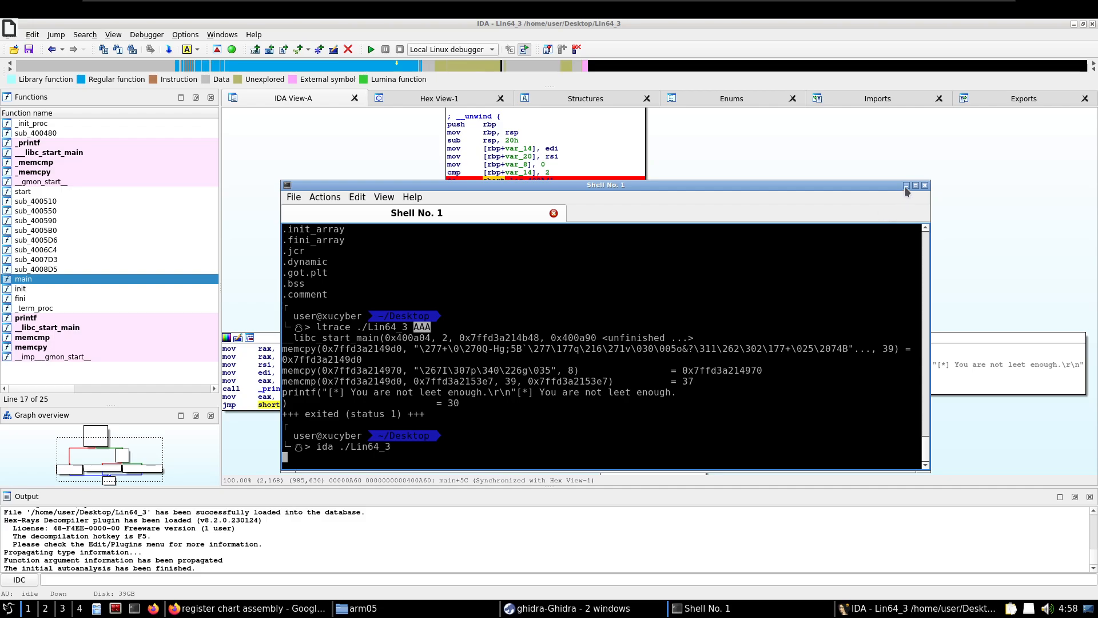
Return from the shell to IDA and open the debugger's process options for Lin64_3
left_click(906, 186)
left_click(146, 35)
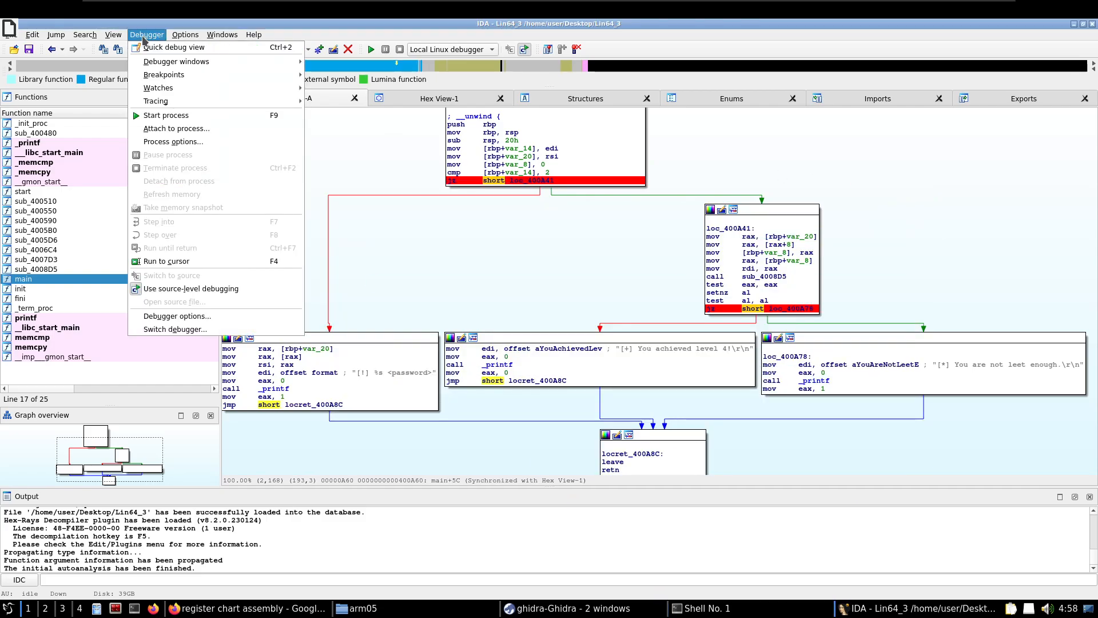
left_click(159, 142)
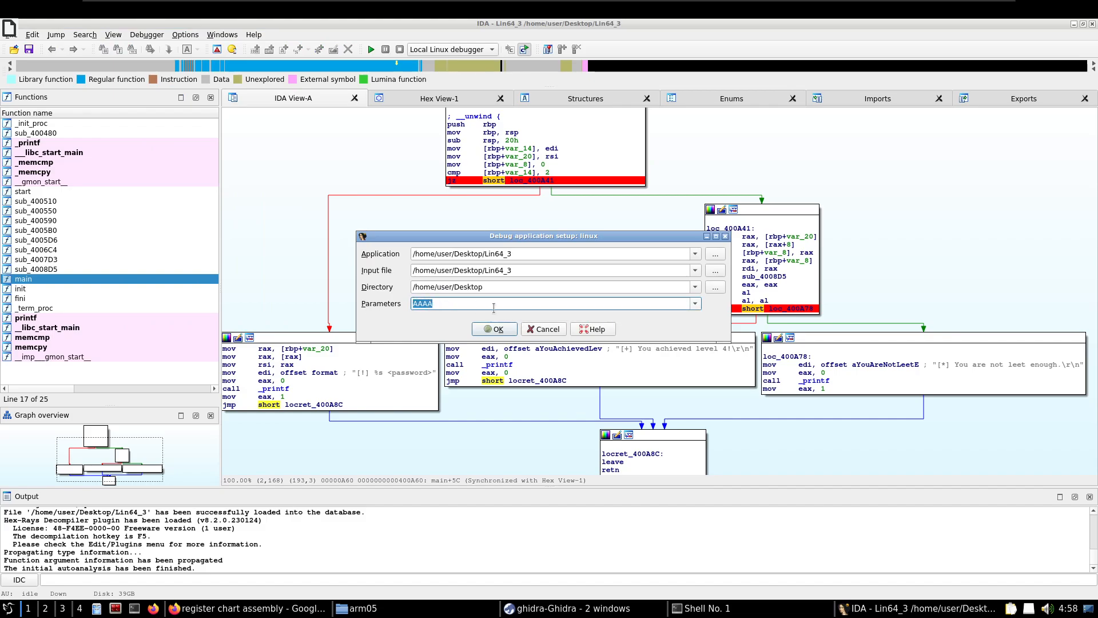
Accept the process options with AAAA as the parameter and start Lin64_3 under the local Linux debugger
left_click(496, 329)
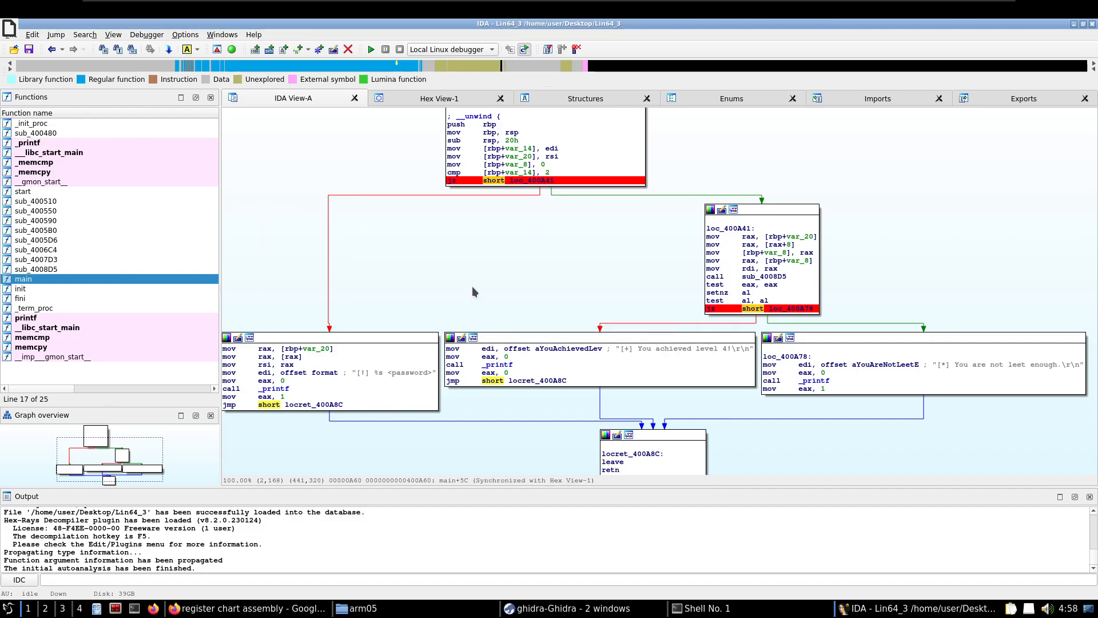
left_click(371, 50)
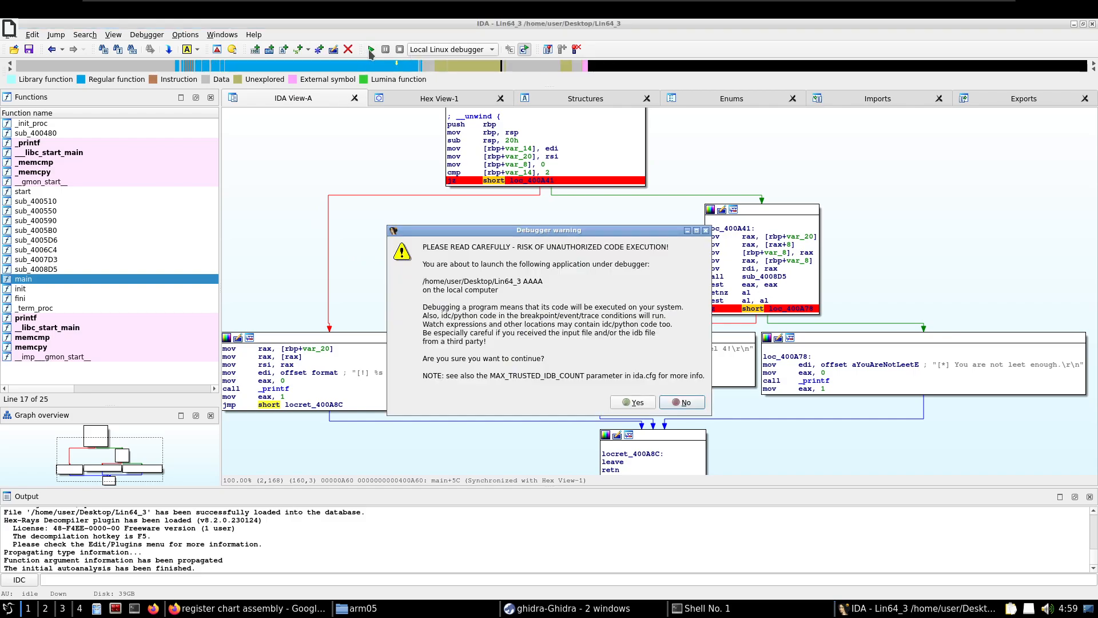
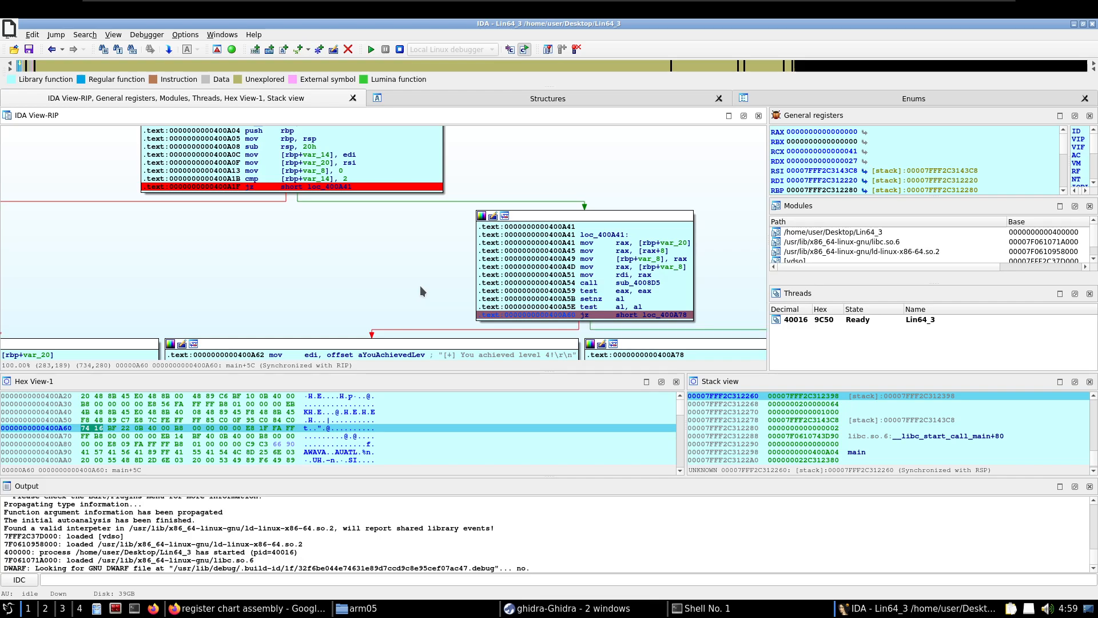
Examine main's control-flow graph, covering the argument check, the password-check block at loc_400A41 and the usage, success and failure branches
left_click_drag(420, 286, 537, 259)
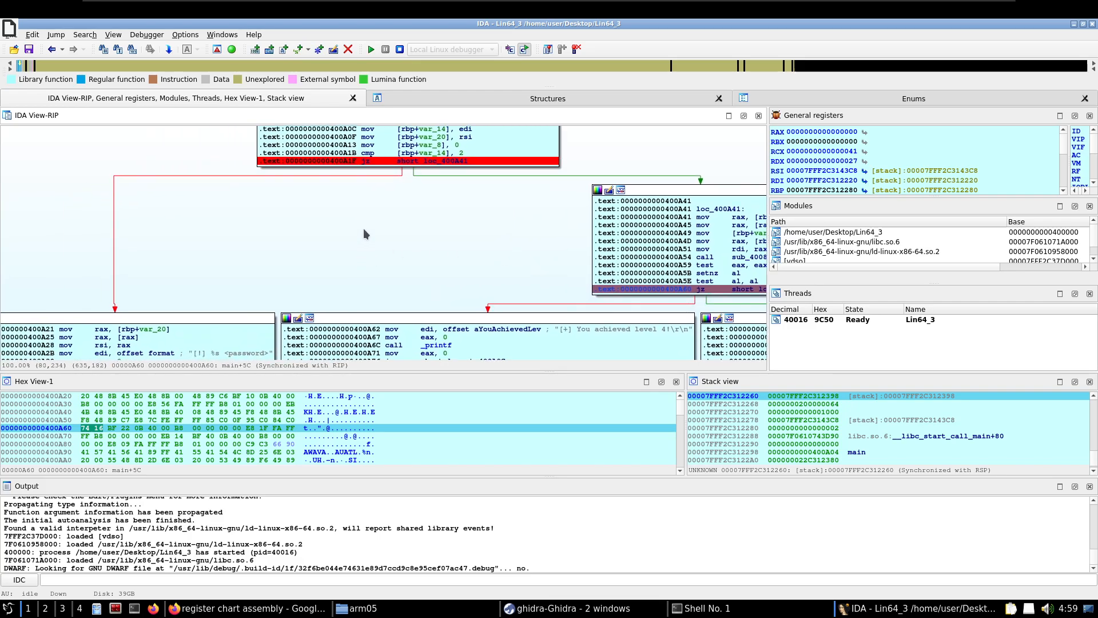
left_click_drag(362, 228, 236, 236)
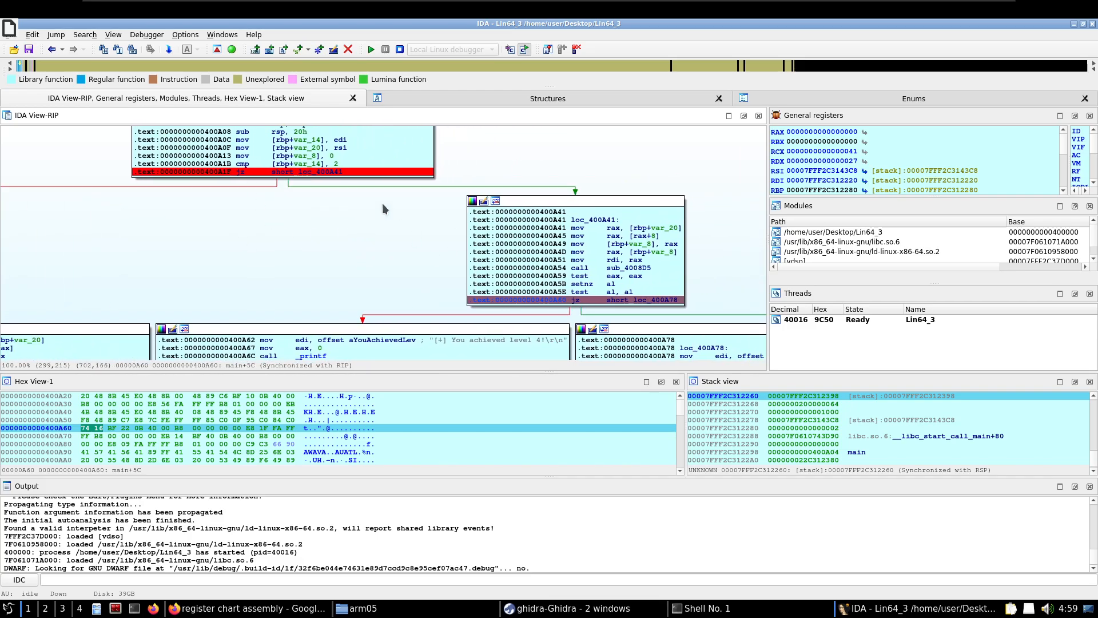
left_click_drag(354, 223, 277, 188)
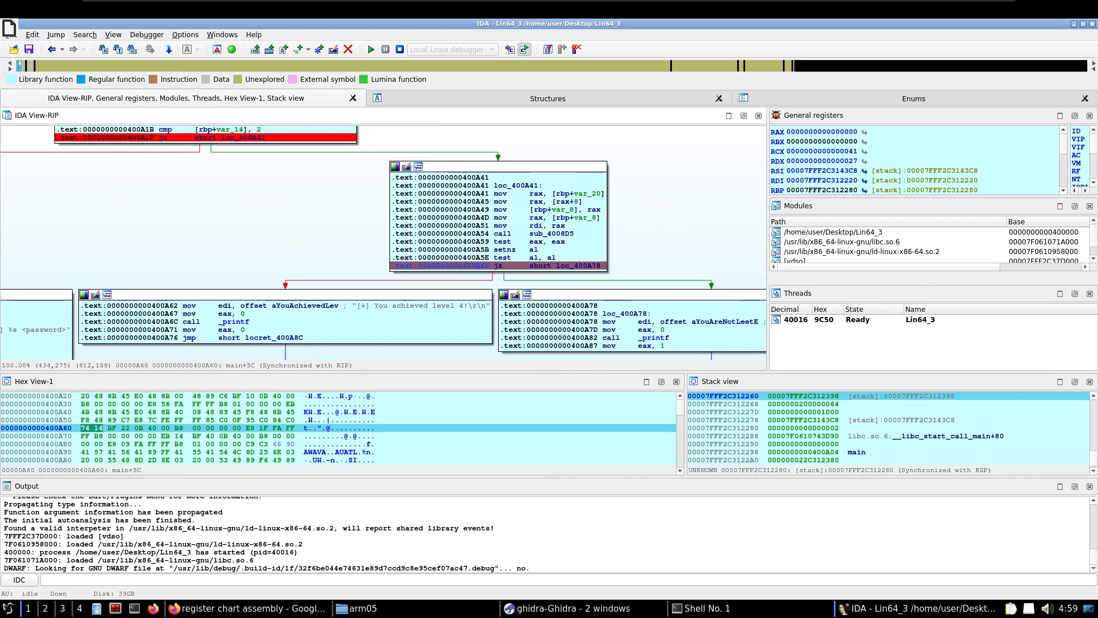
left_click_drag(325, 228, 257, 226)
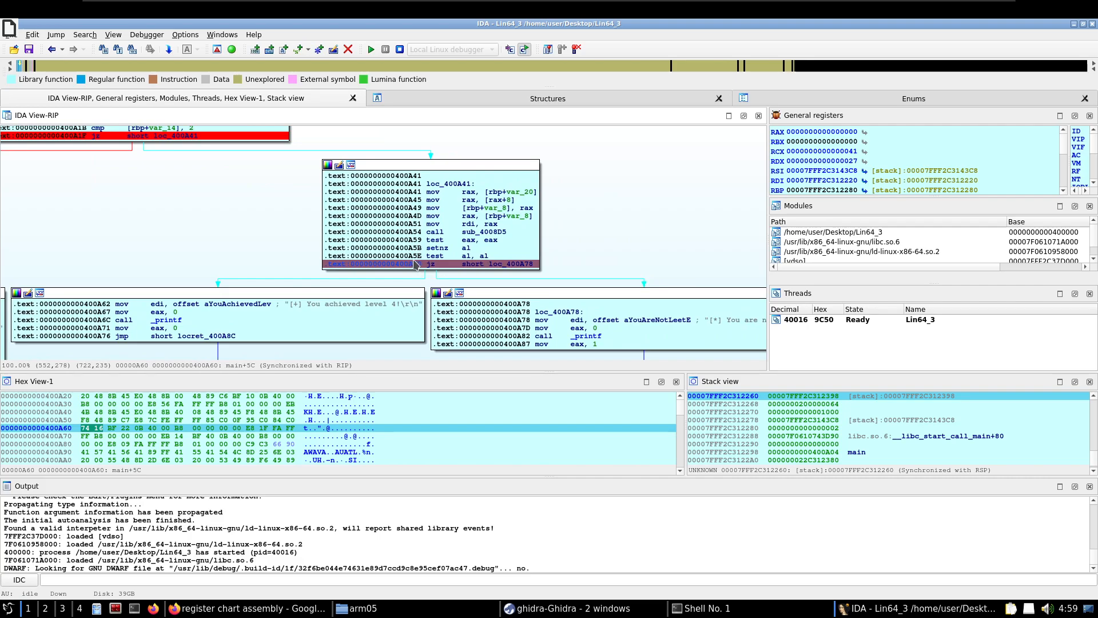
left_click_drag(495, 269, 407, 208)
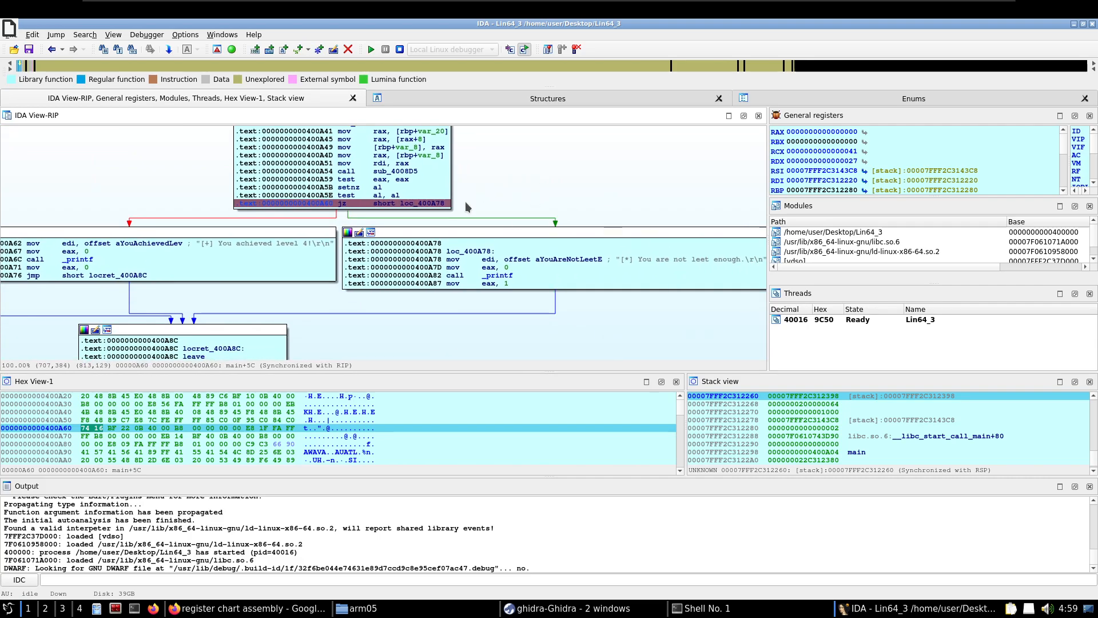
left_click_drag(649, 222, 621, 234)
left_click_drag(222, 217, 314, 261)
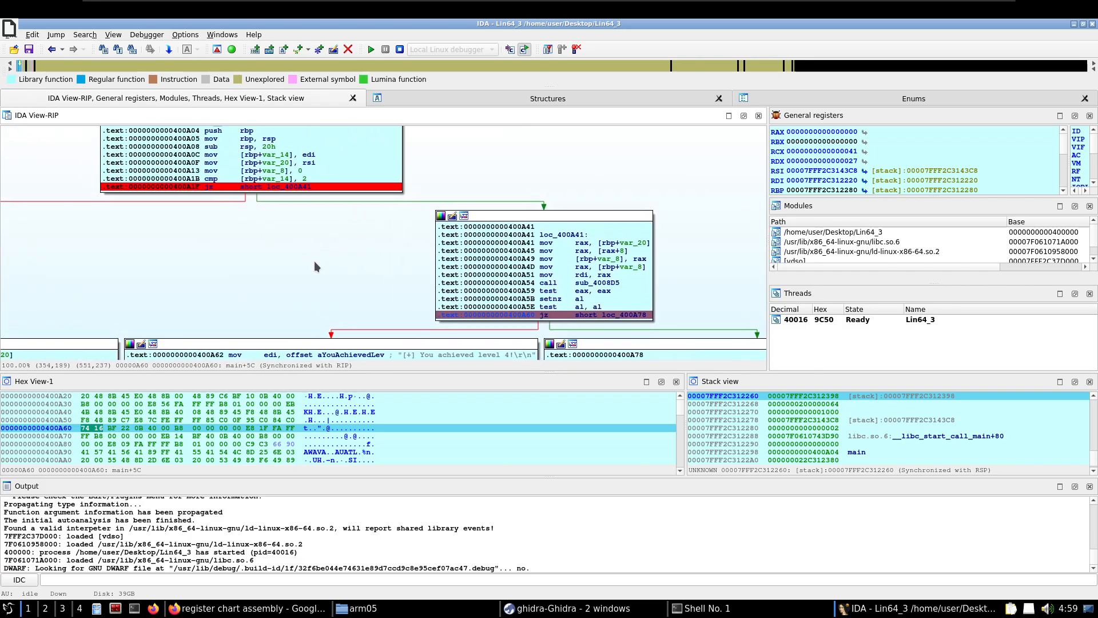
left_click_drag(247, 225, 470, 207)
left_click_drag(427, 248, 432, 179)
left_click_drag(352, 203, 410, 157)
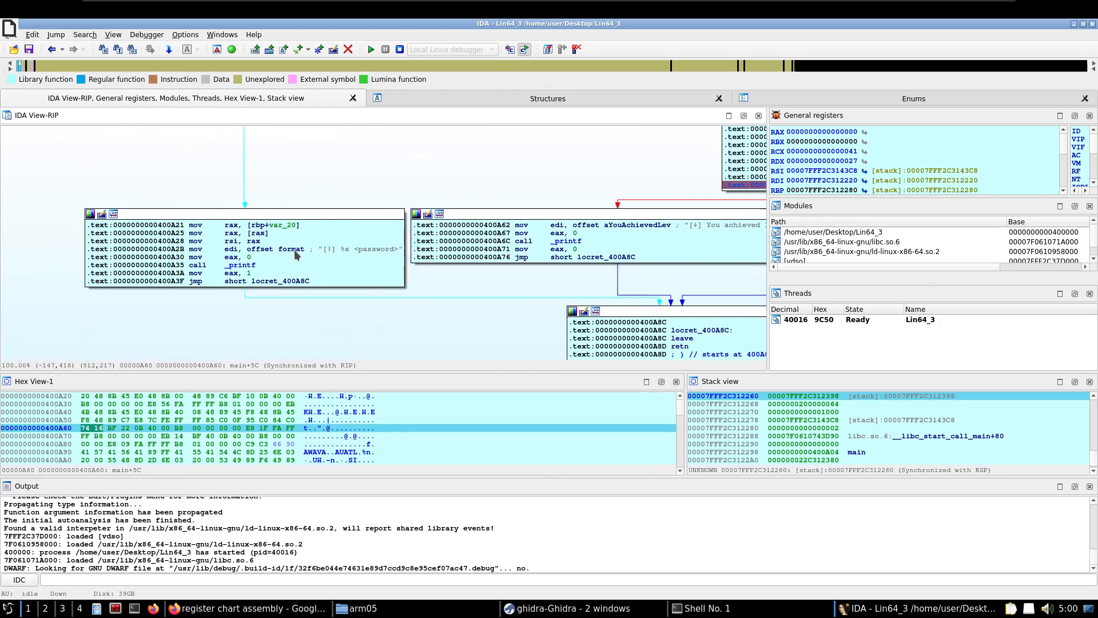
left_click_drag(333, 167, 208, 306)
left_click_drag(309, 235, 156, 225)
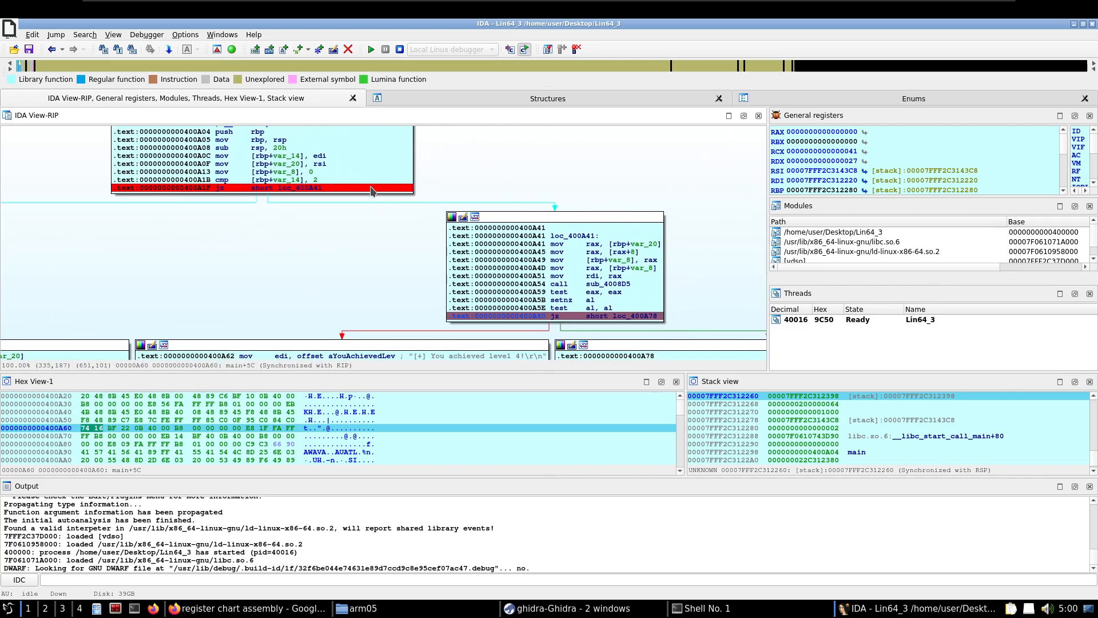
left_click_drag(367, 286, 167, 214)
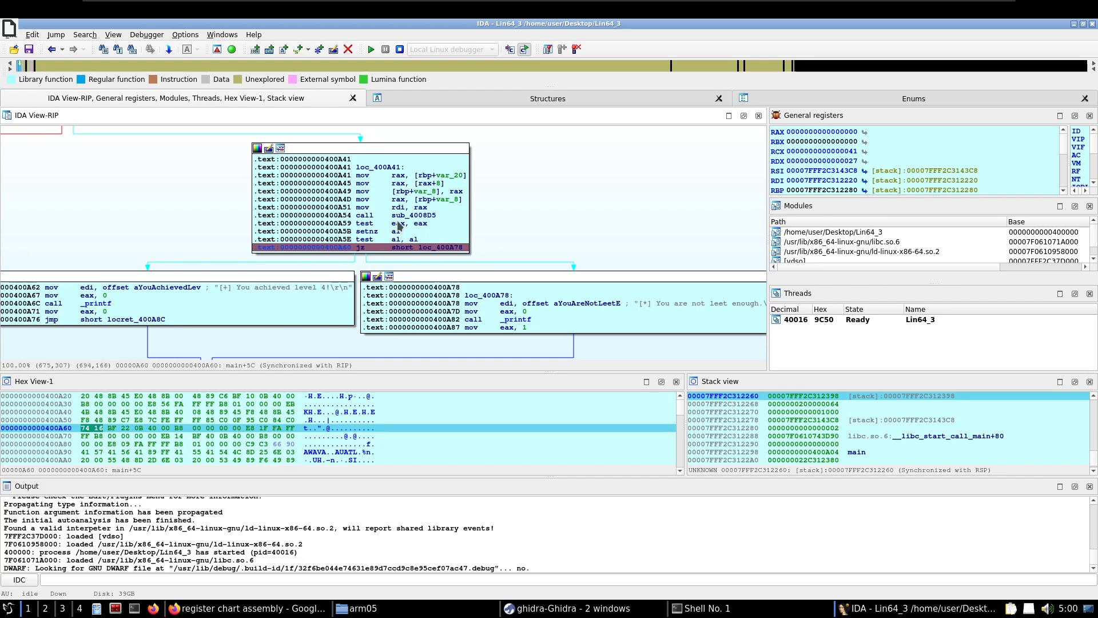
Inspect the register operands in the loc_400A41 block and jump to the memory address held in rdi
mouse_move(398, 224)
mouse_move(408, 242)
mouse_move(422, 193)
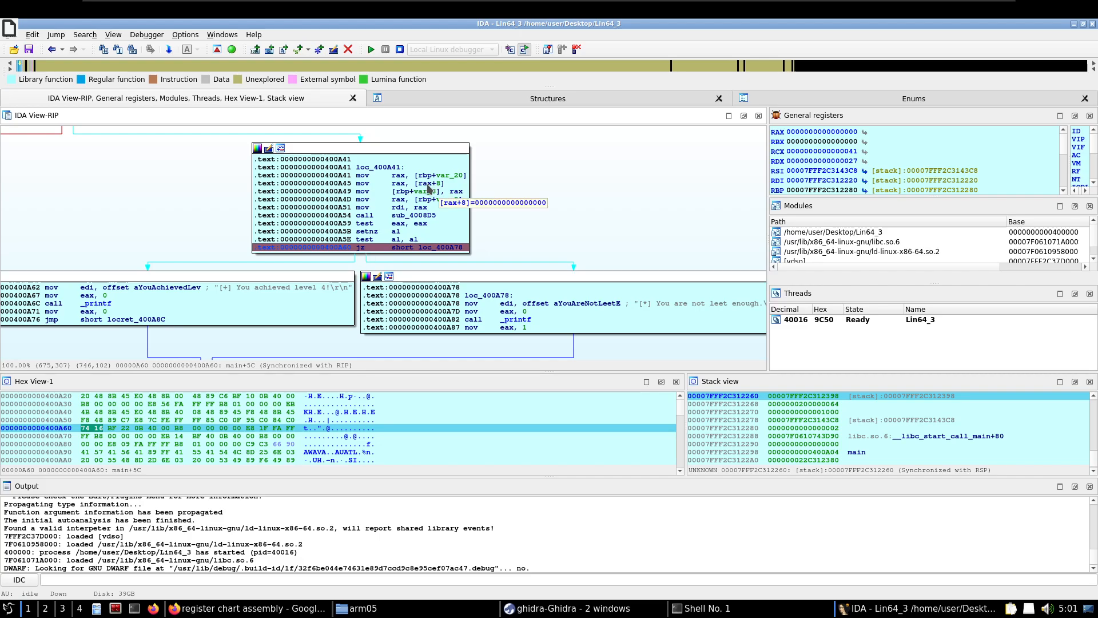
mouse_move(441, 189)
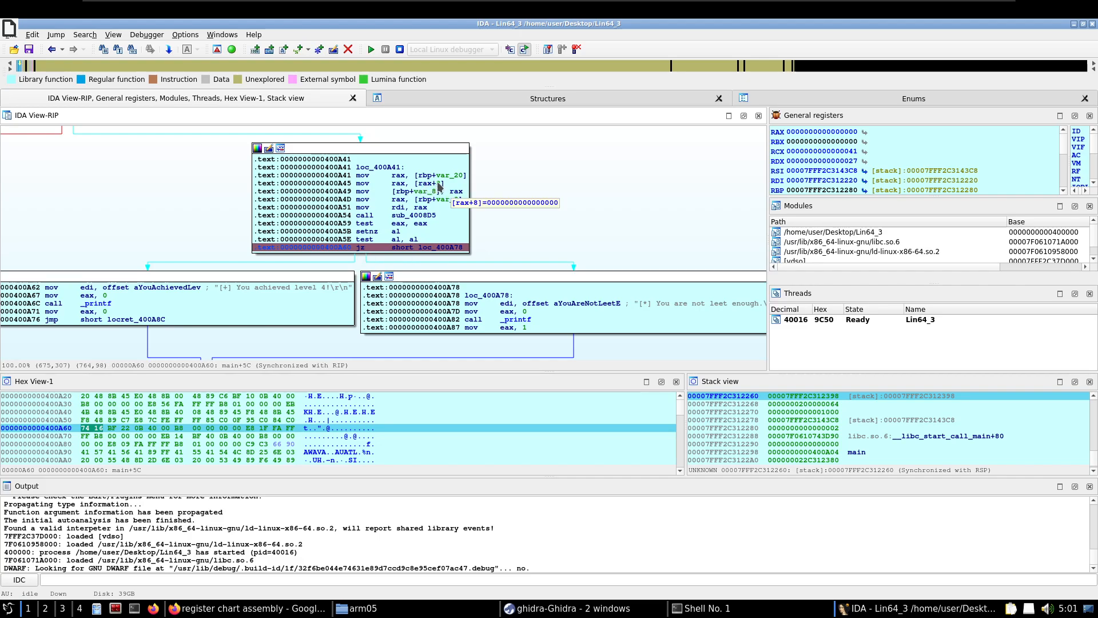
left_click(392, 184)
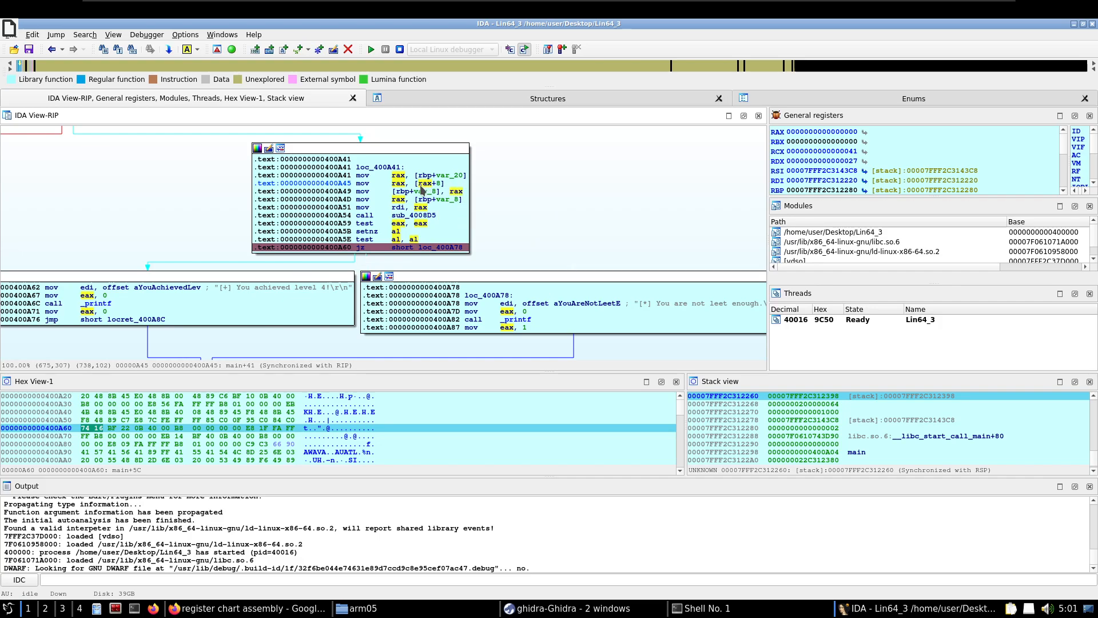
mouse_move(421, 197)
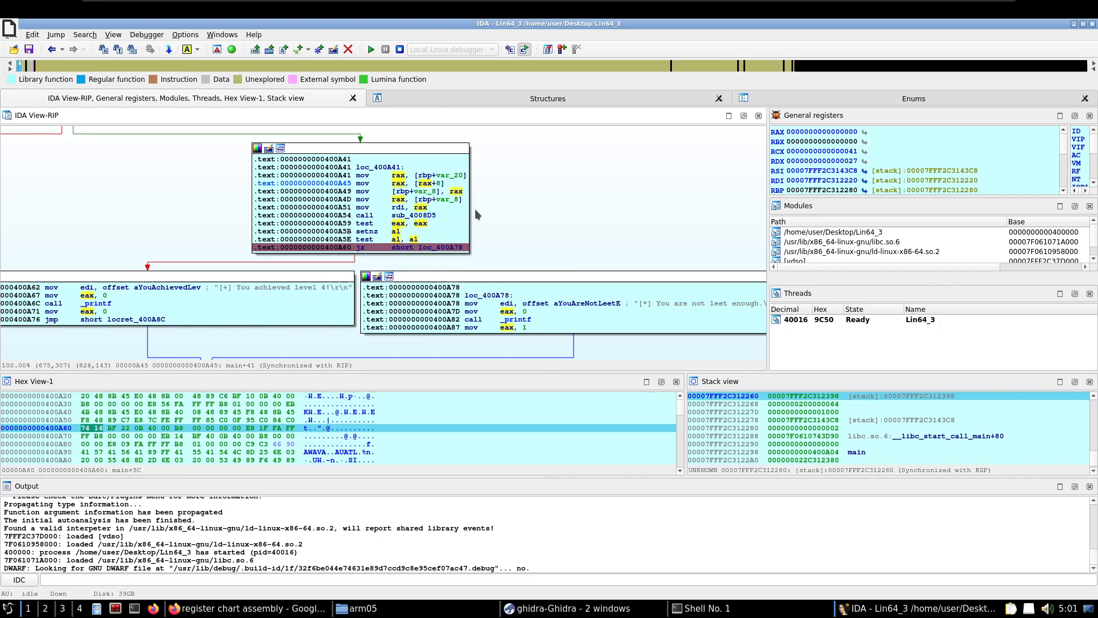
left_click(398, 209)
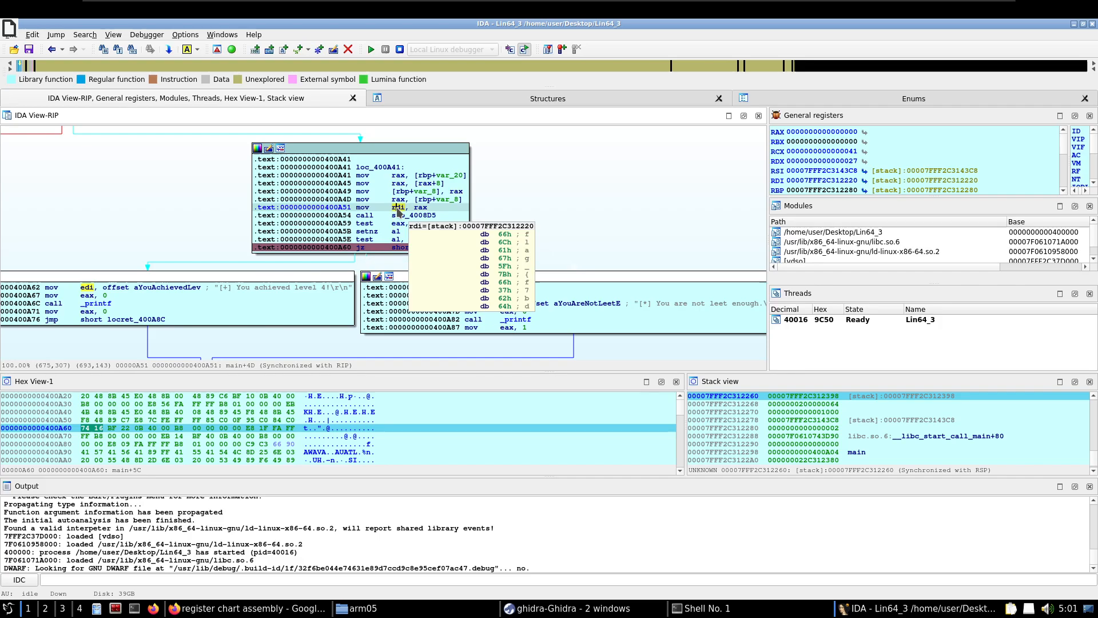
type("g")
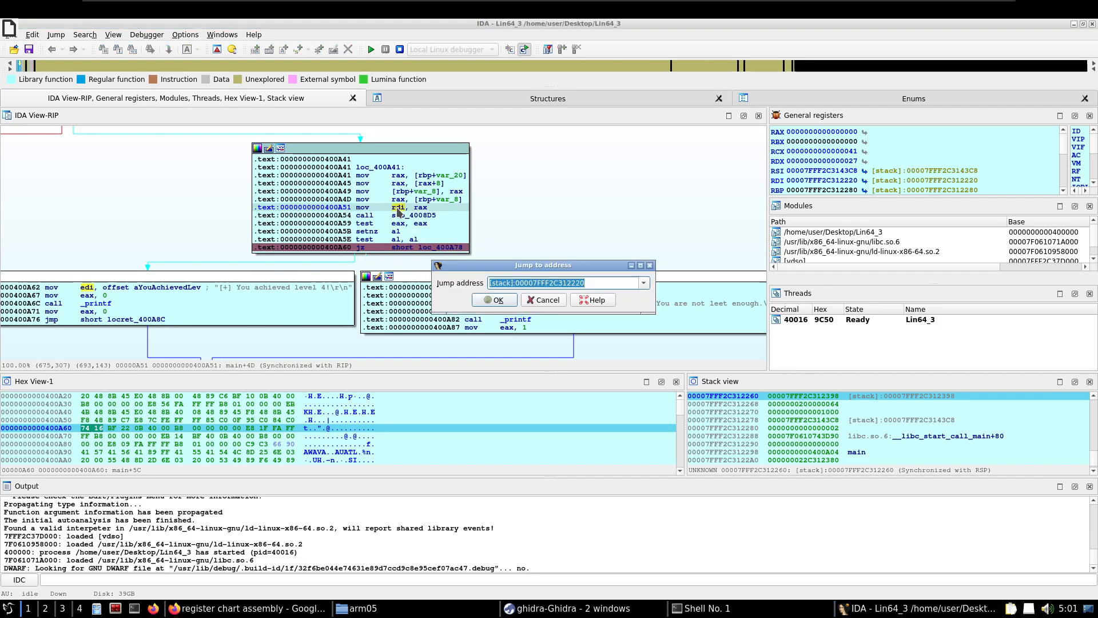
type("rdi")
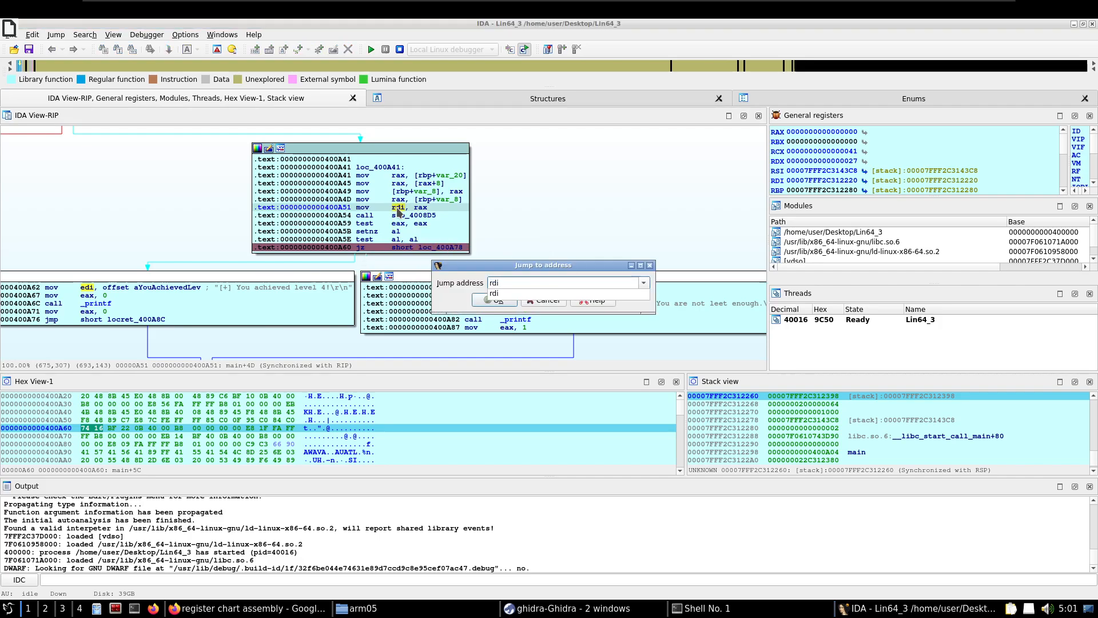
left_click(493, 294)
left_click(503, 301)
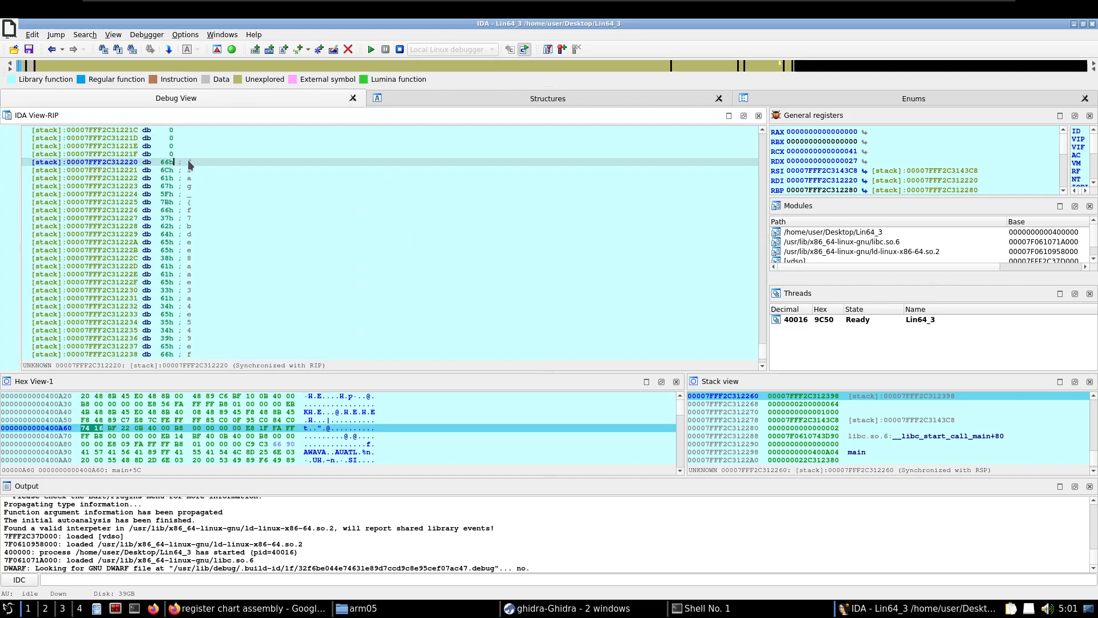
Convert the stack bytes from the address in rdi through the closing brace into a string and copy the flag text
mouse_move(187, 159)
left_mouse_down()
mouse_move(208, 366)
mouse_move(194, 179)
left_mouse_up()
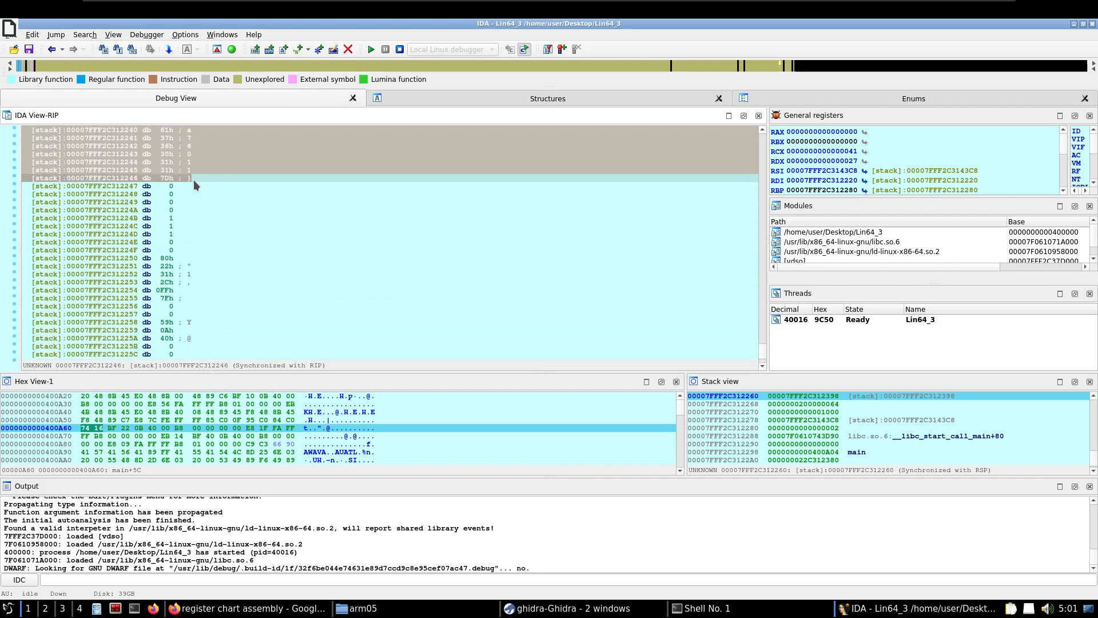
key("a")
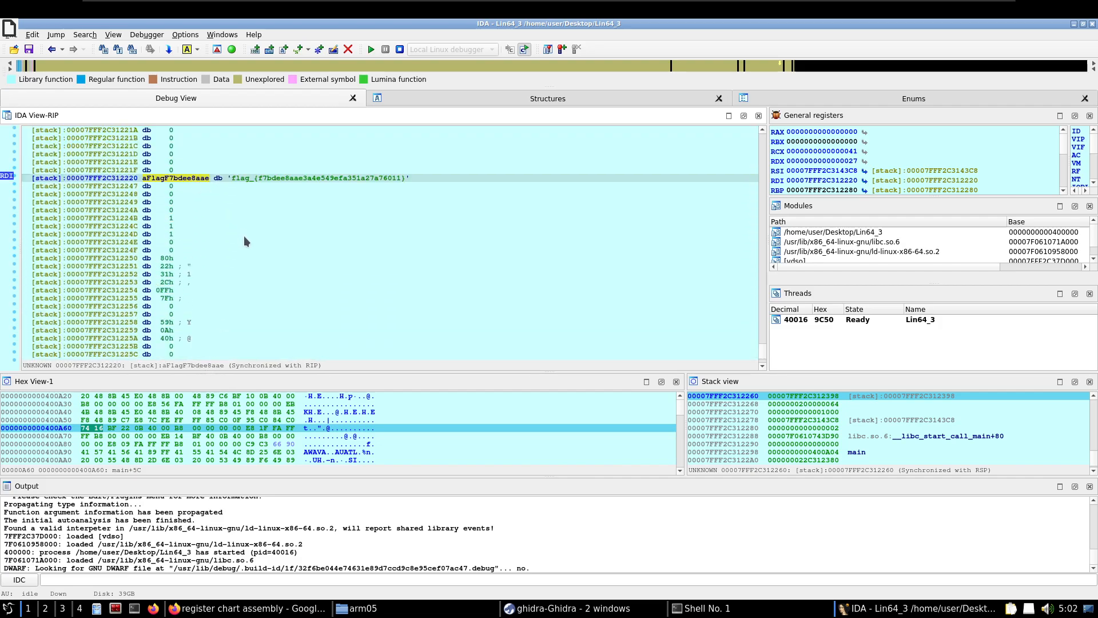
left_click_drag(233, 178, 365, 179)
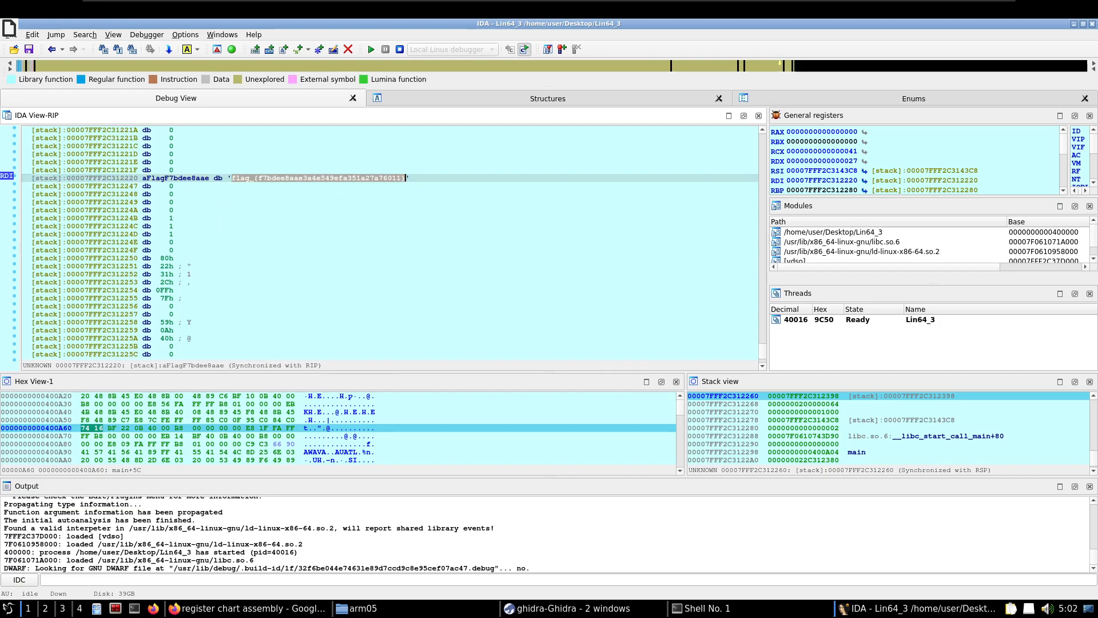
right_click(255, 177)
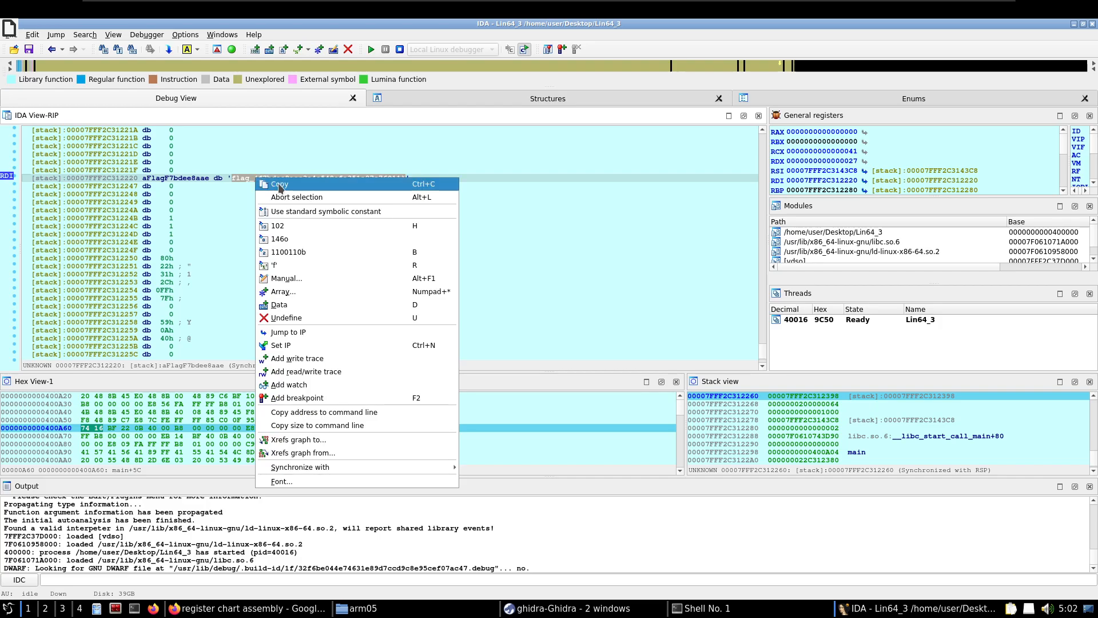
left_click(278, 183)
Resume the debugged Lin64_3 process, switch to Shell No. 1 and interrupt the running IDA session
left_click(372, 50)
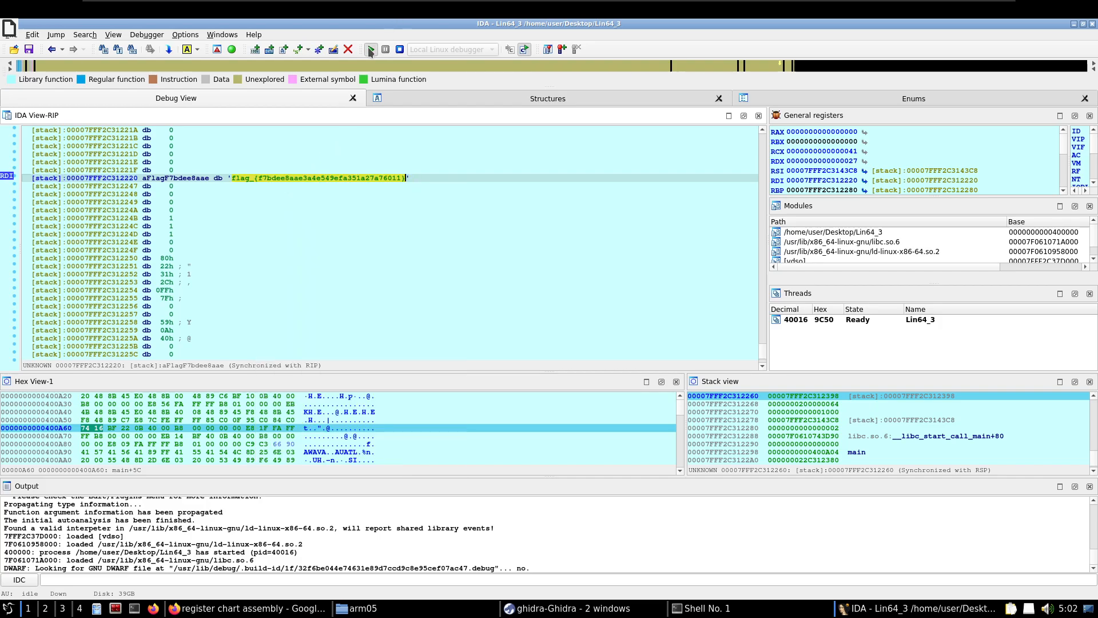
left_click(744, 608)
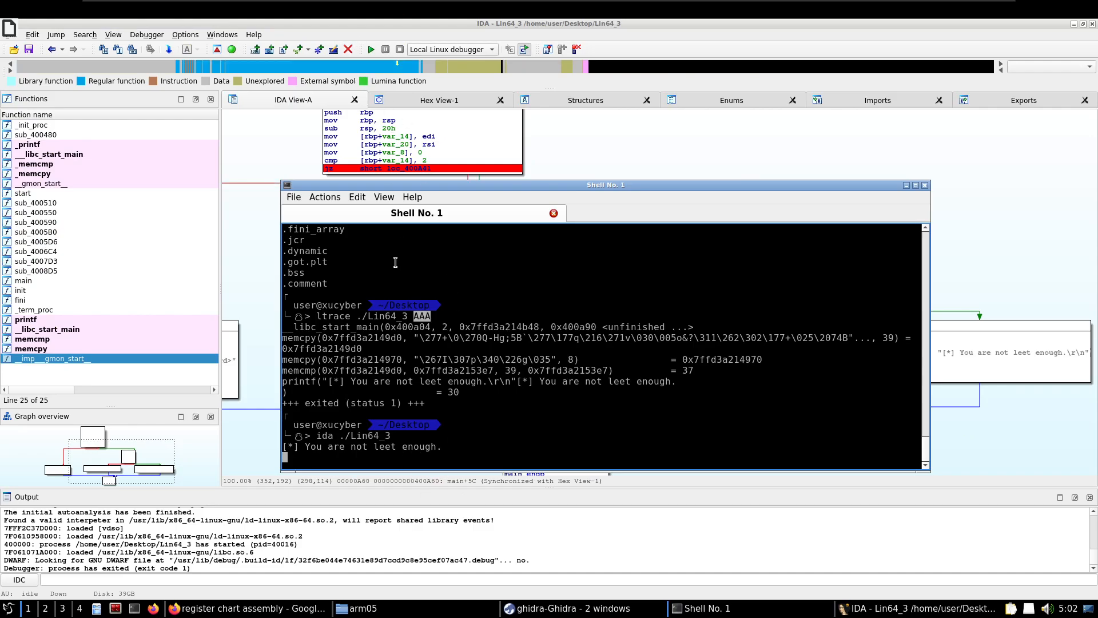
key("ctrl+c")
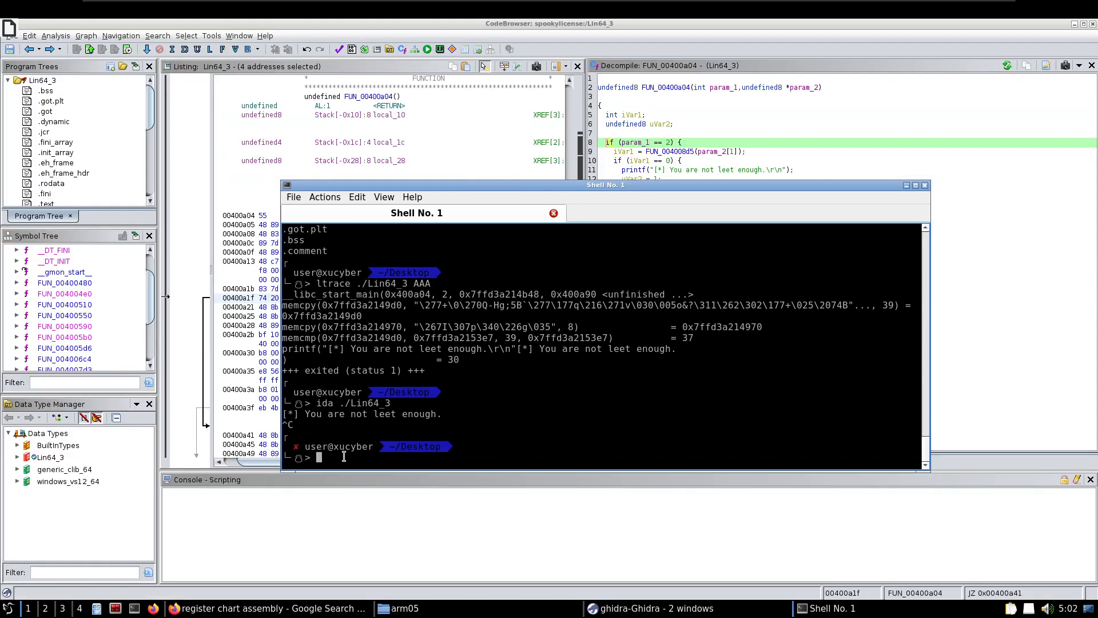
Recall the ida ./Lin64_3 command at the shell prompt for editing
key("Up")
key("Left")
key("Left")
key("Left")
key("Left")
key("Left")
key("Left")
key("Left")
key("Left")
key("Left")
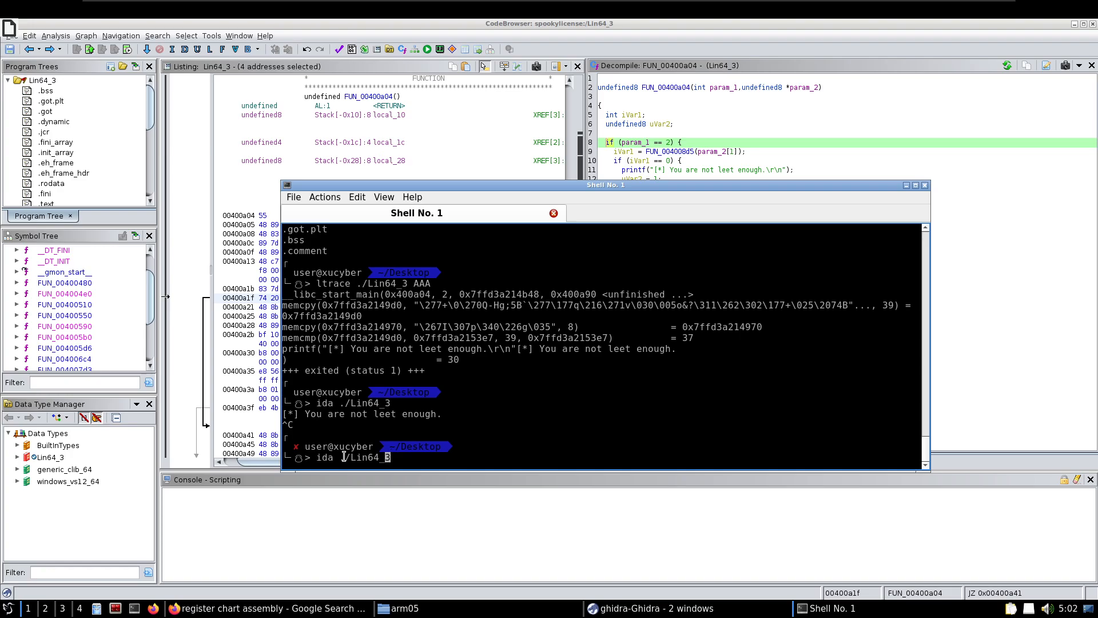
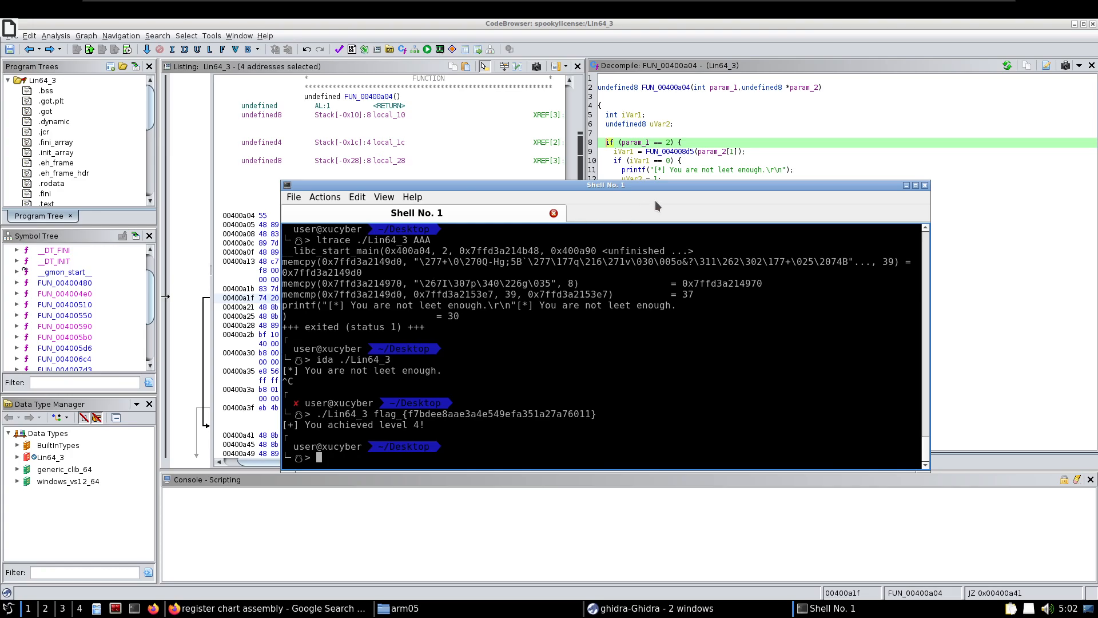
Close the Lin64_3 program in the Ghidra CodeBrowser without saving its changes
left_click(1093, 24)
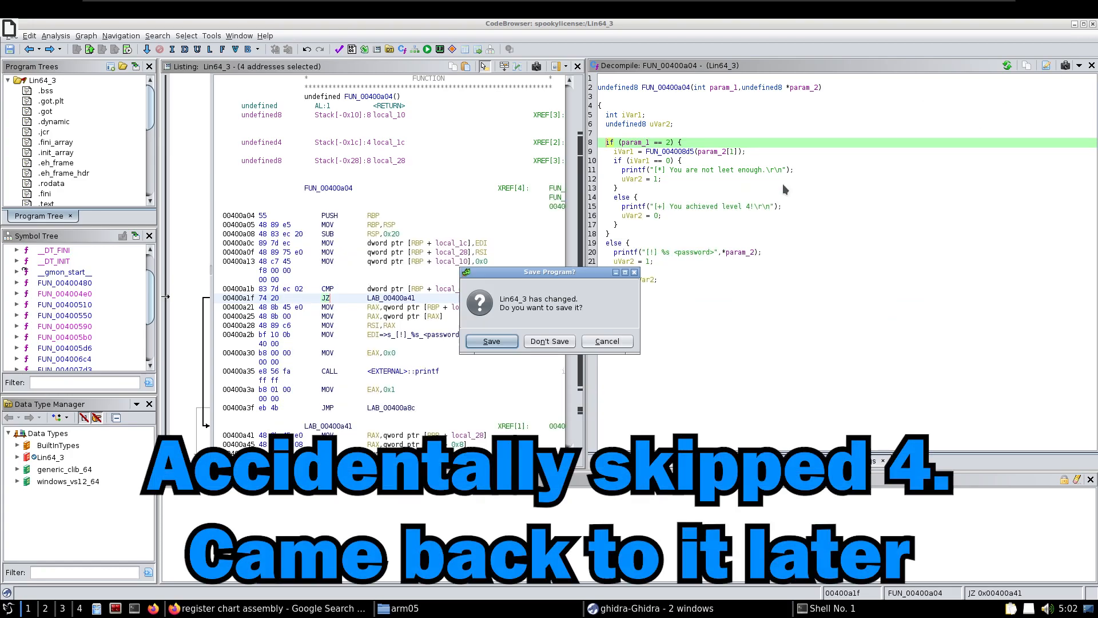
left_click(541, 341)
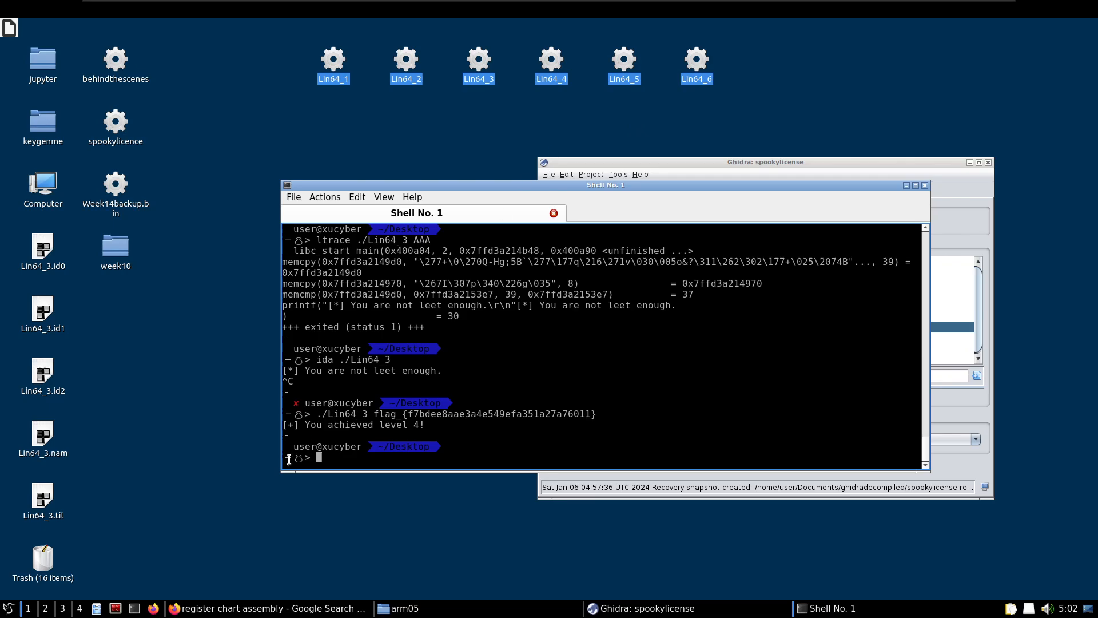
Run strings on ./Lin64_5 in the shell, reusing the previous Lin64_3 command line
key("Up")
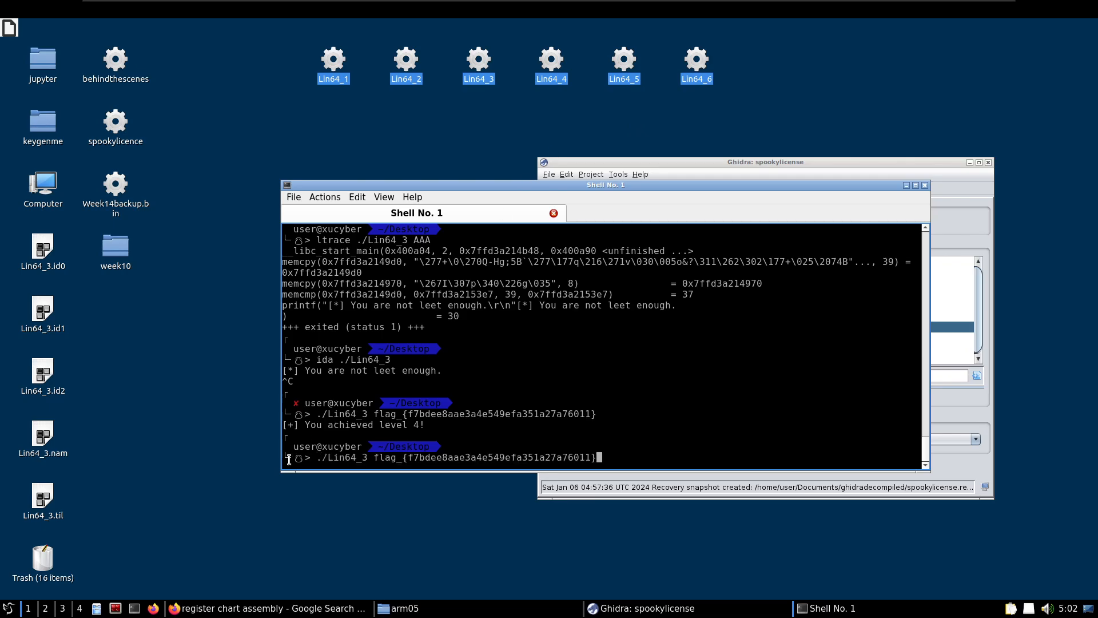
key("BackSpace")
key("BackSpace")
key("BackSpace")
key("BackSpace")
key("BackSpace")
key("BackSpace")
key("BackSpace")
key("BackSpace")
key("BackSpace")
key("BackSpace")
key("BackSpace")
key("BackSpace")
key("BackSpace")
key("BackSpace")
key("BackSpace")
key("BackSpace")
key("BackSpace")
key("BackSpace")
key("BackSpace")
key("BackSpace")
type("5")
key("Home")
type("strings")
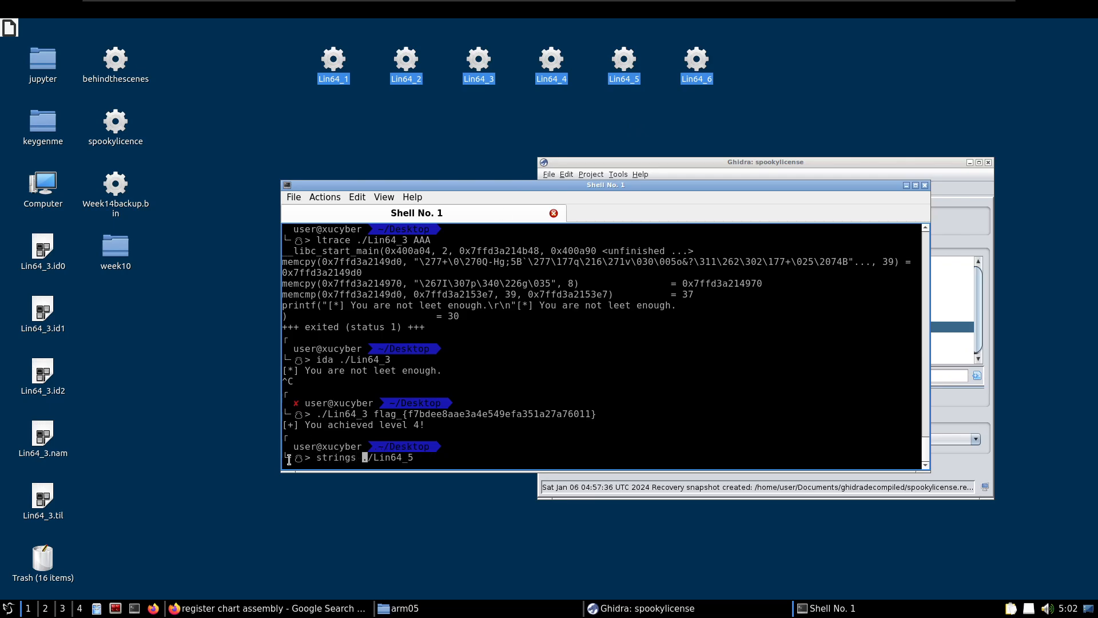
key("Return")
Examine the strings output of Lin64_5 for usage text, password prompts and success or failure messages
scroll(427, 341, "up", 5)
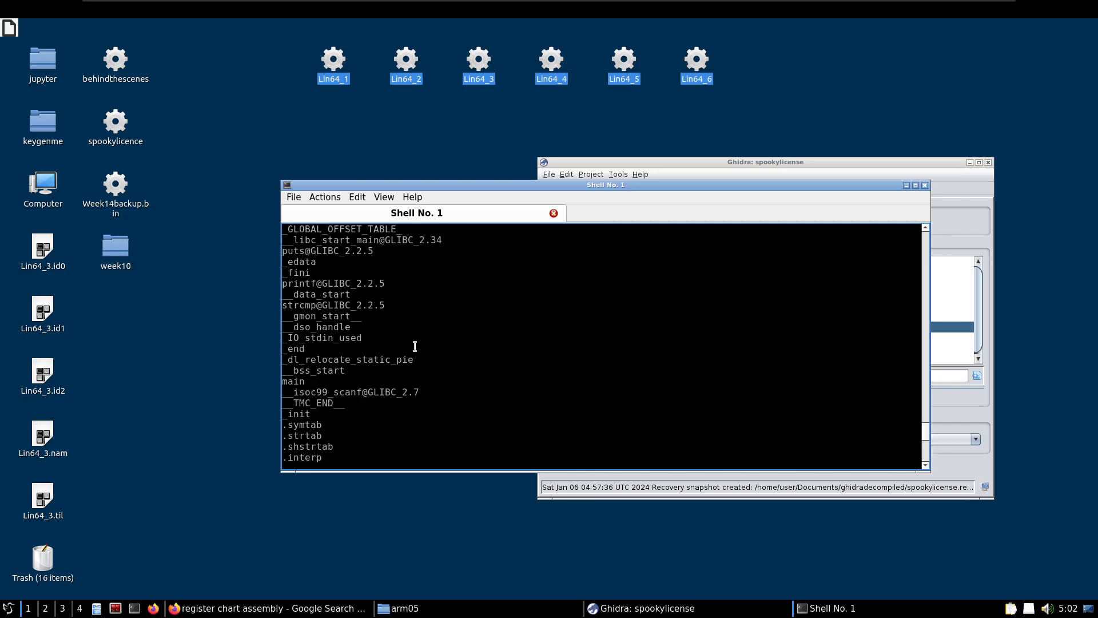
scroll(415, 346, "up", 2)
scroll(342, 343, "up", 3)
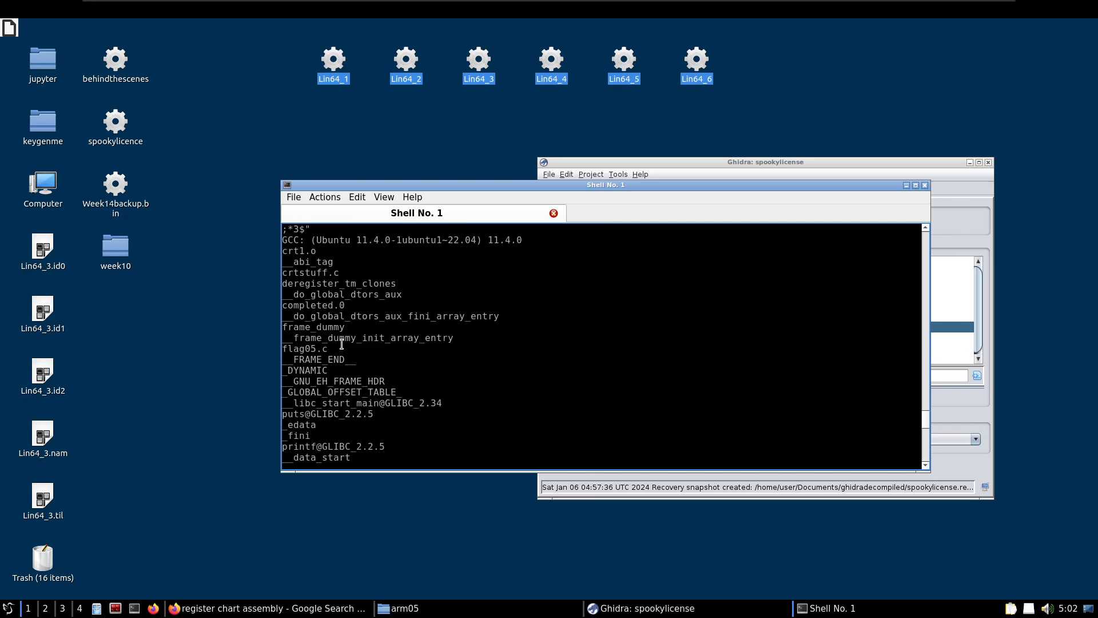
scroll(312, 334, "up", 4)
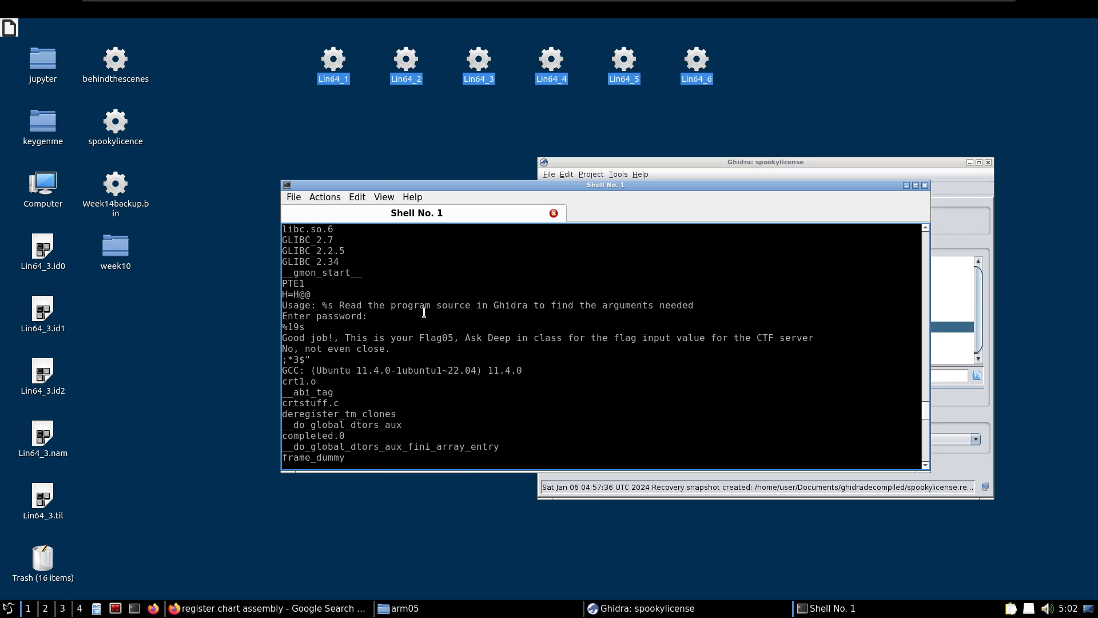
left_click_drag(339, 305, 671, 304)
scroll(334, 326, "up", 1)
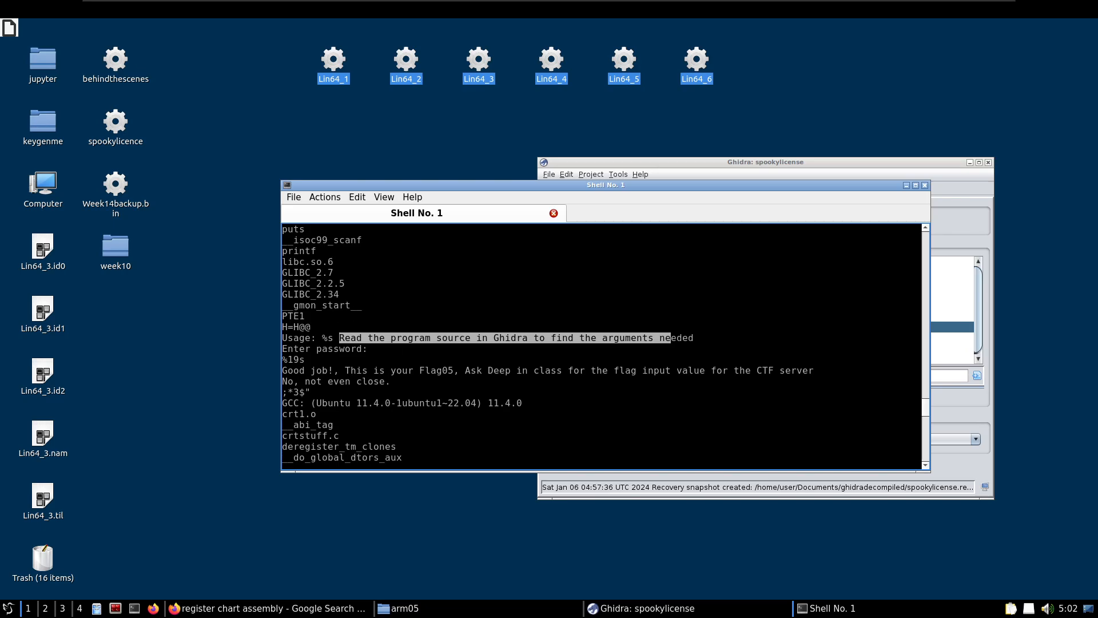
left_click_drag(464, 371, 284, 371)
scroll(438, 373, "down", 5)
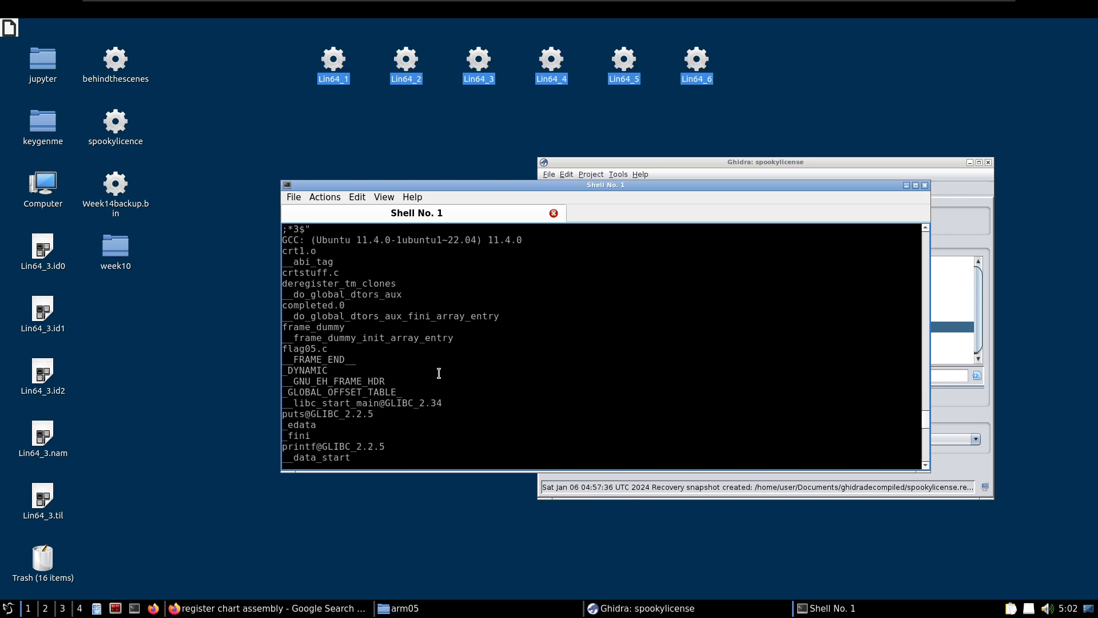
scroll(438, 373, "up", 8)
scroll(439, 374, "down", 20)
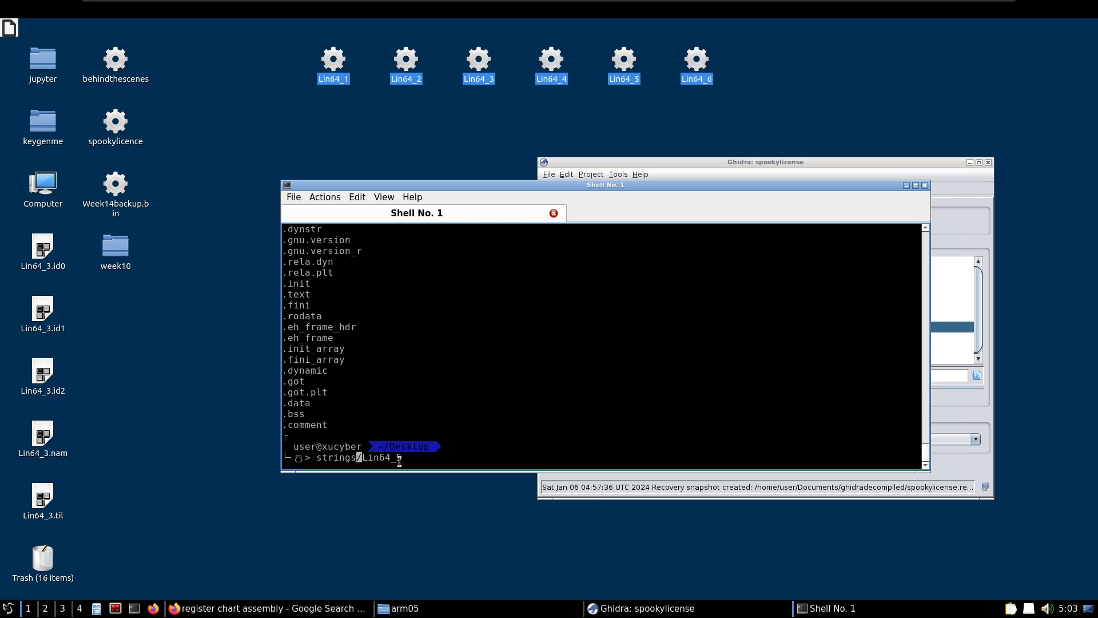
Change the recalled strings command to ltrace ./Lin64_5 at the shell prompt
key("Delete")
key("Delete")
key("BackSpace")
key("BackSpace")
key("BackSpace")
key("BackSpace")
key("BackSpace")
key("BackSpace")
key("BackSpace")
type("ltrace ./l")
key("BackSpace")
type("L")
key("Right")
key("Right")
key("Right")
key("Right")
key("Right")
key("Right")
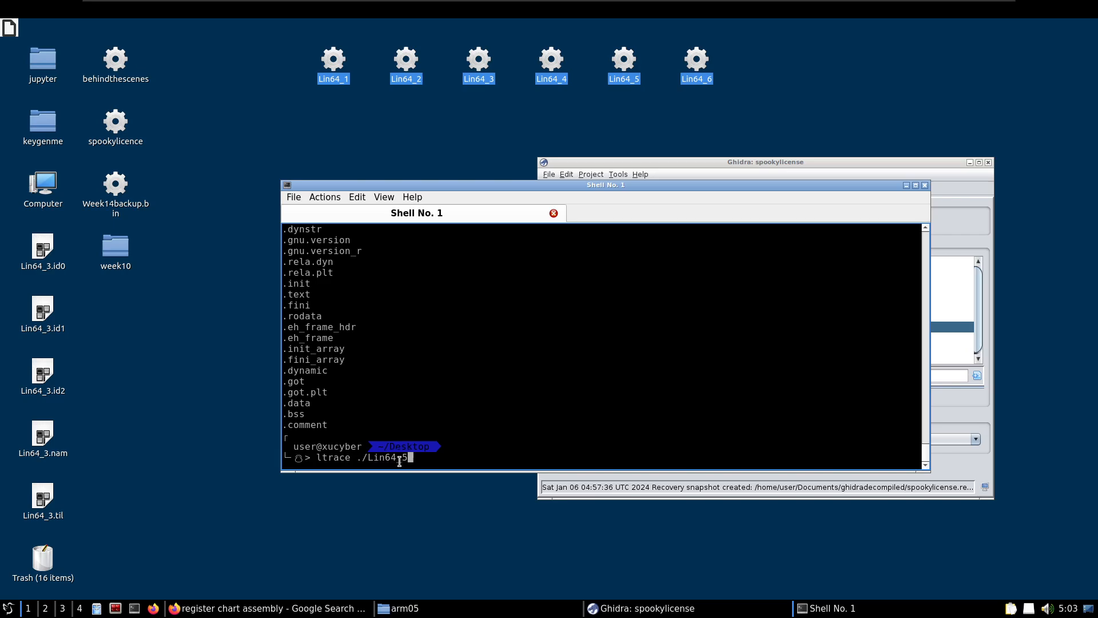
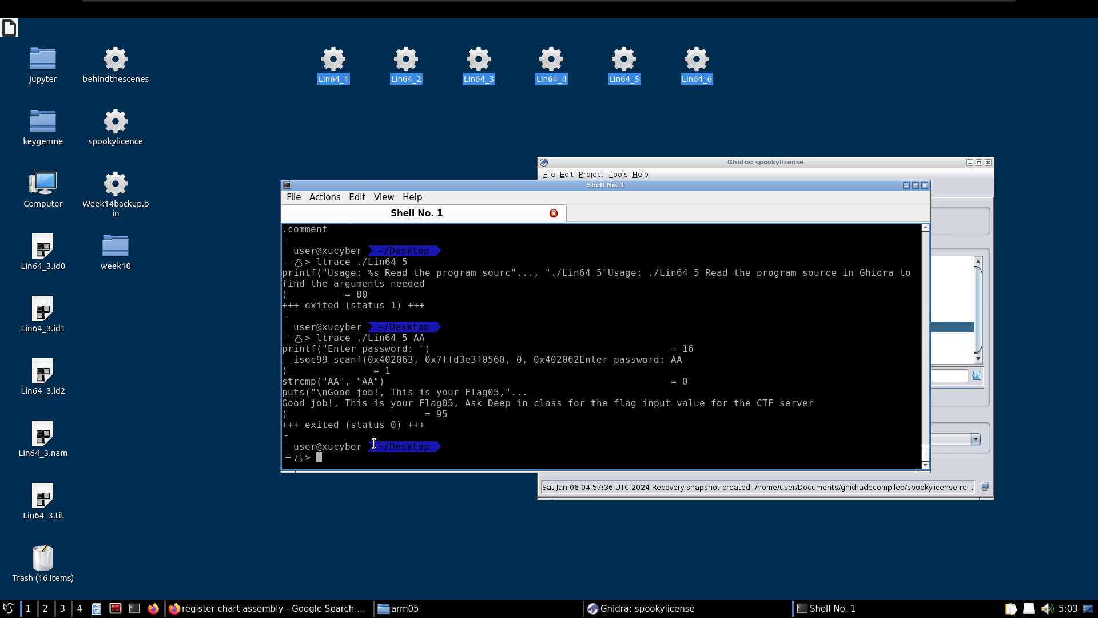
Examine the latest ltrace output of Lin64_5, highlighting the command-line argument, the password prompt and the password entered
mouse_move(369, 382)
left_mouse_down()
mouse_move(340, 382)
mouse_move(378, 382)
mouse_move(366, 382)
left_mouse_up()
left_click_drag(413, 338, 426, 338)
left_click_drag(327, 349, 407, 350)
double_click(677, 361)
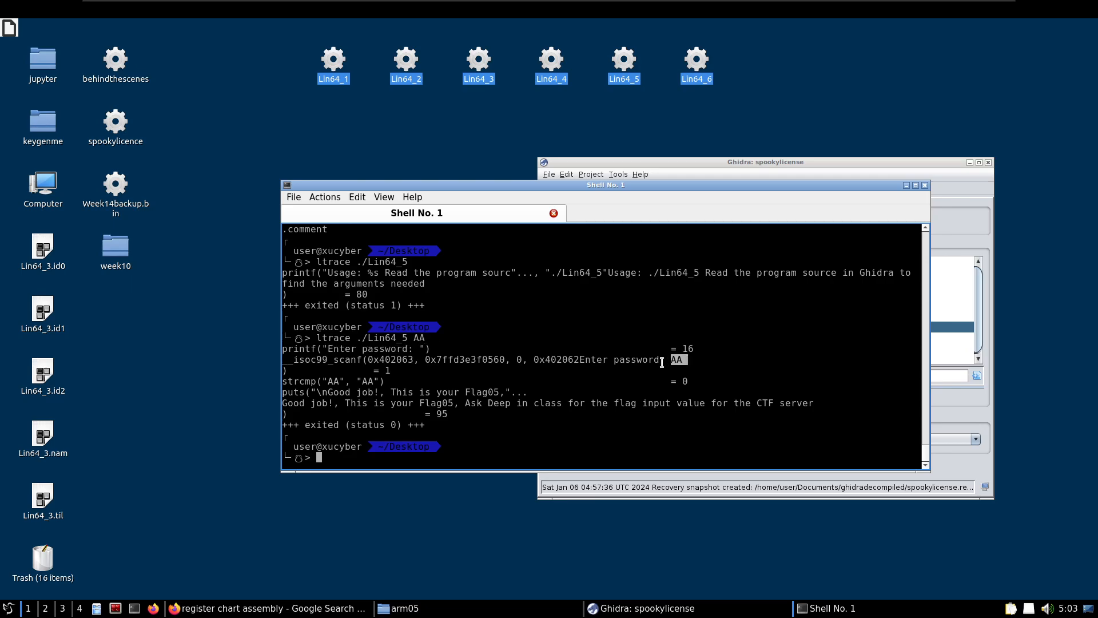
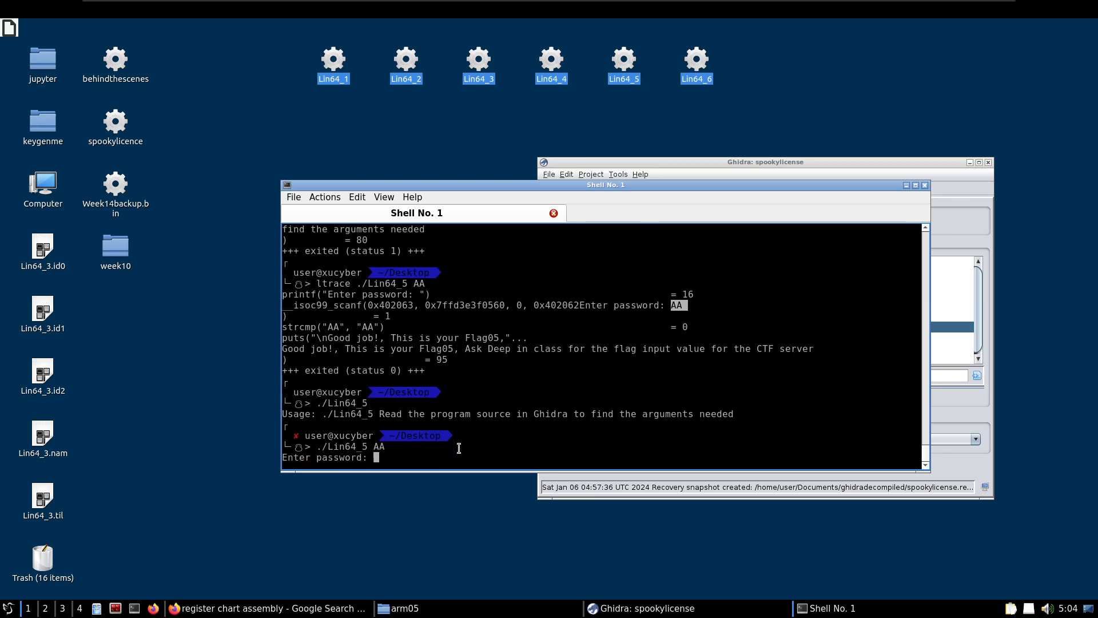
Enter the password at the Lin64_5 prompt and highlight it in the terminal output
type("AA")
key("Return")
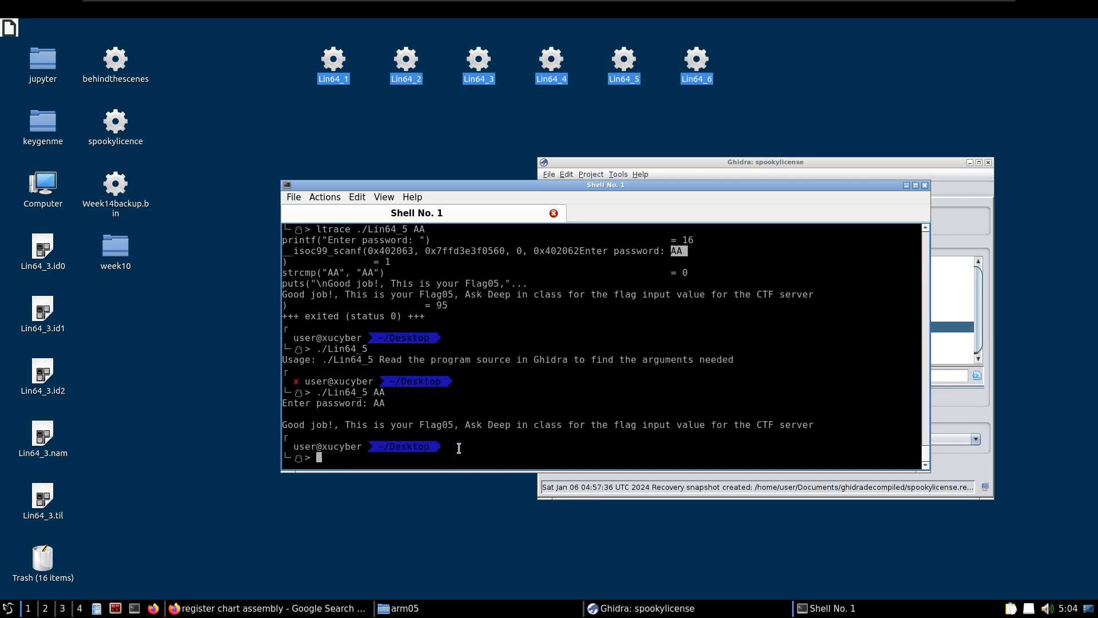
mouse_move(373, 392)
left_mouse_down()
mouse_move(391, 393)
mouse_move(391, 403)
left_mouse_up()
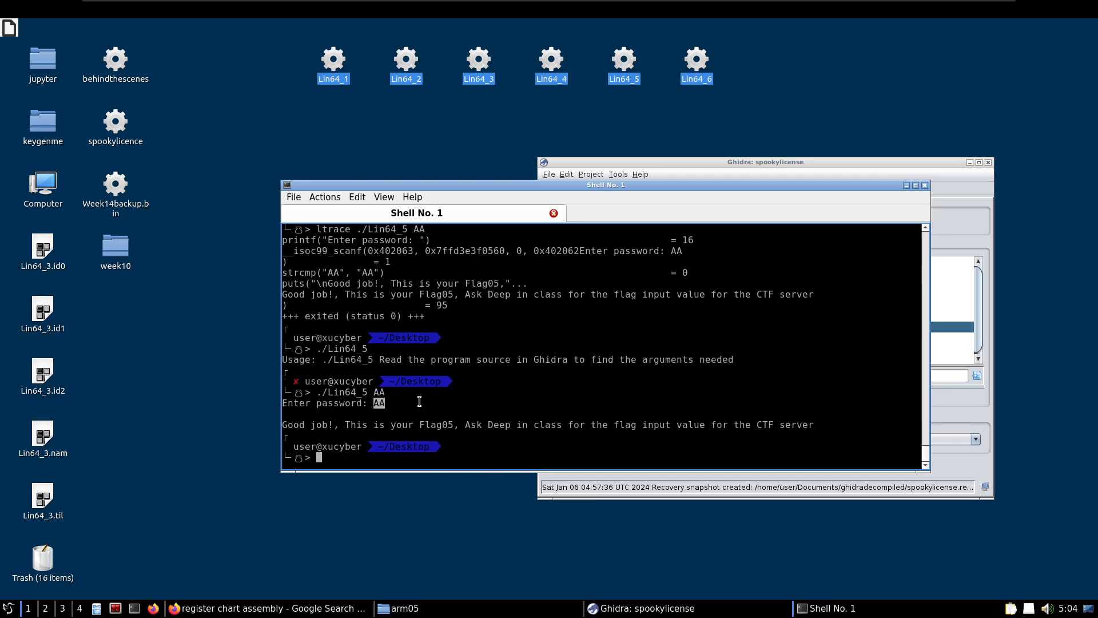
Switch to Ghidra's CodeBrowser and examine the argument check in the decompiled main function of Lin64_5
left_click(906, 185)
double_click(592, 349)
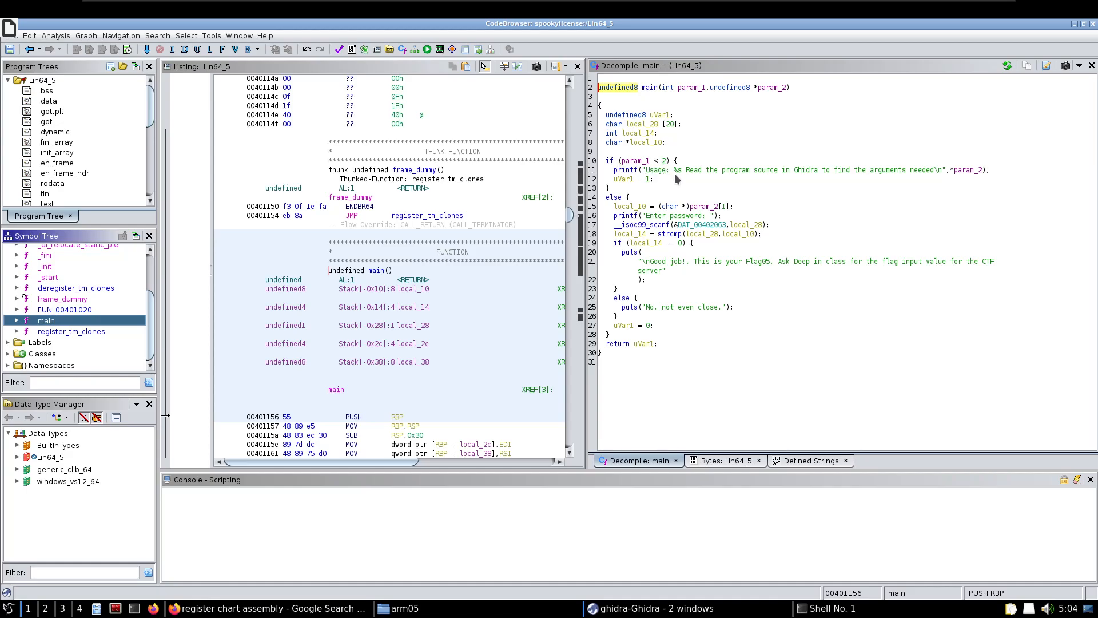
mouse_move(633, 182)
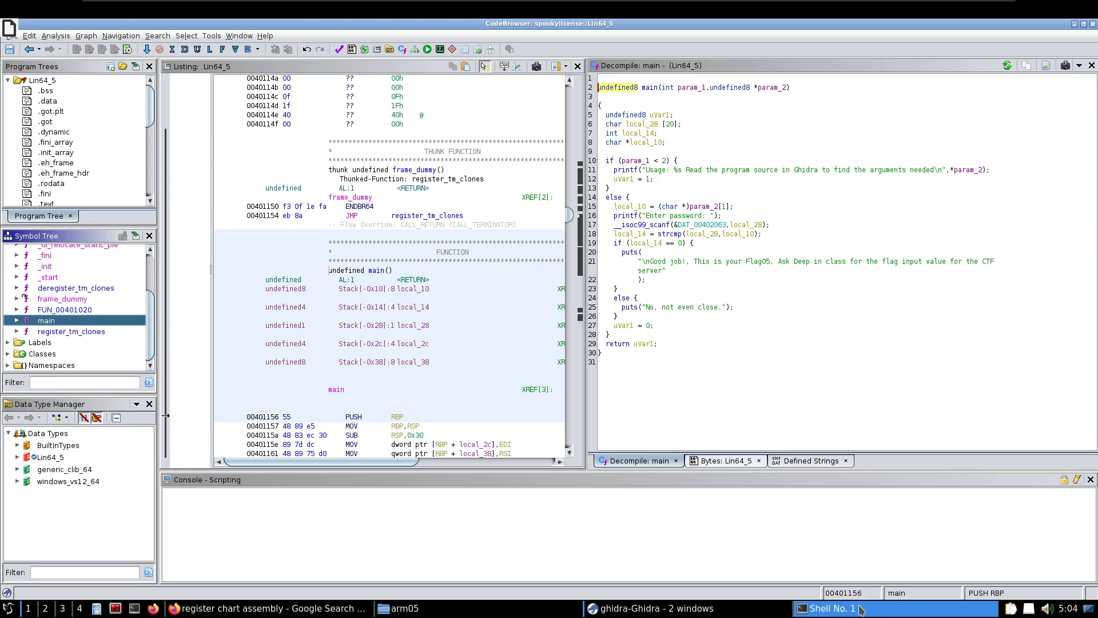
Return to the shell, run ./Lin64_5 with the argument A and enter the password at its prompt
left_click(826, 608)
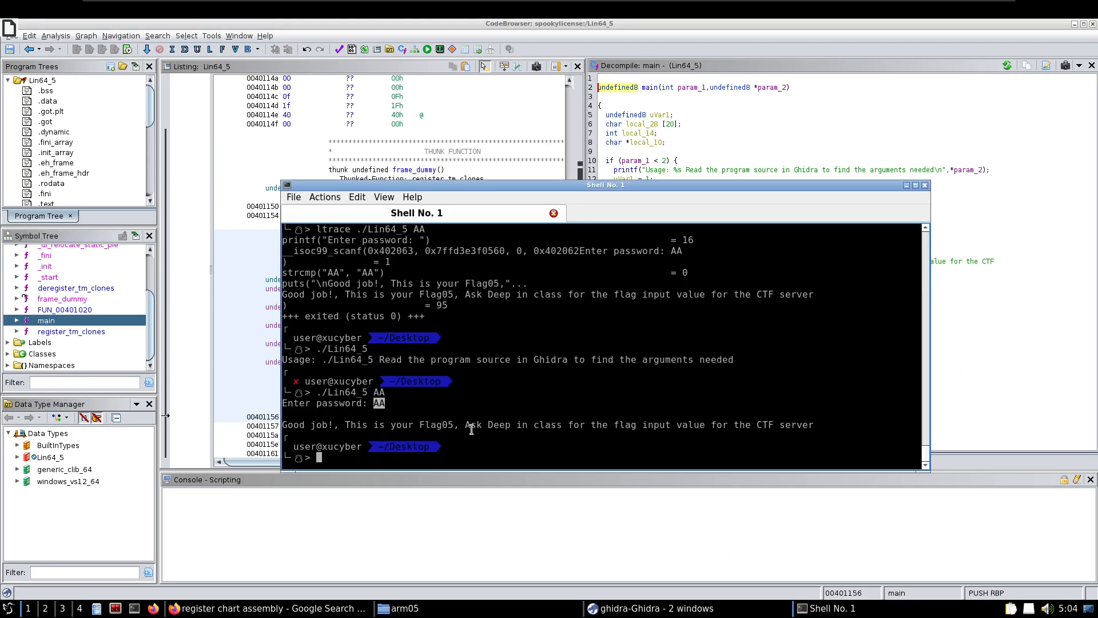
key("Up")
key("BackSpace")
key("Return")
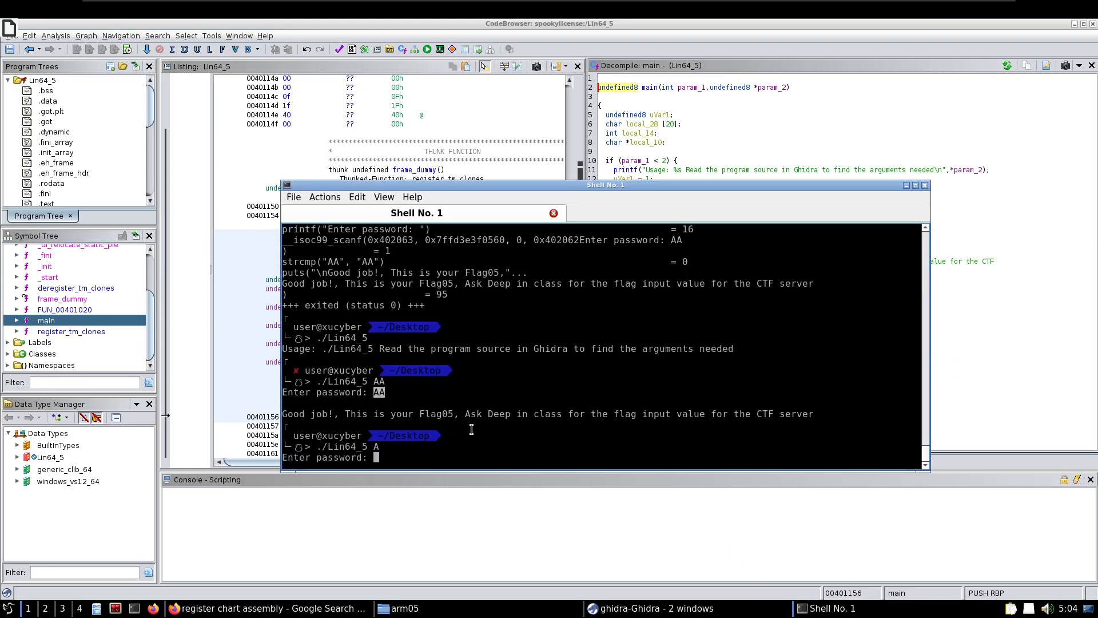
type("A")
key("Return")
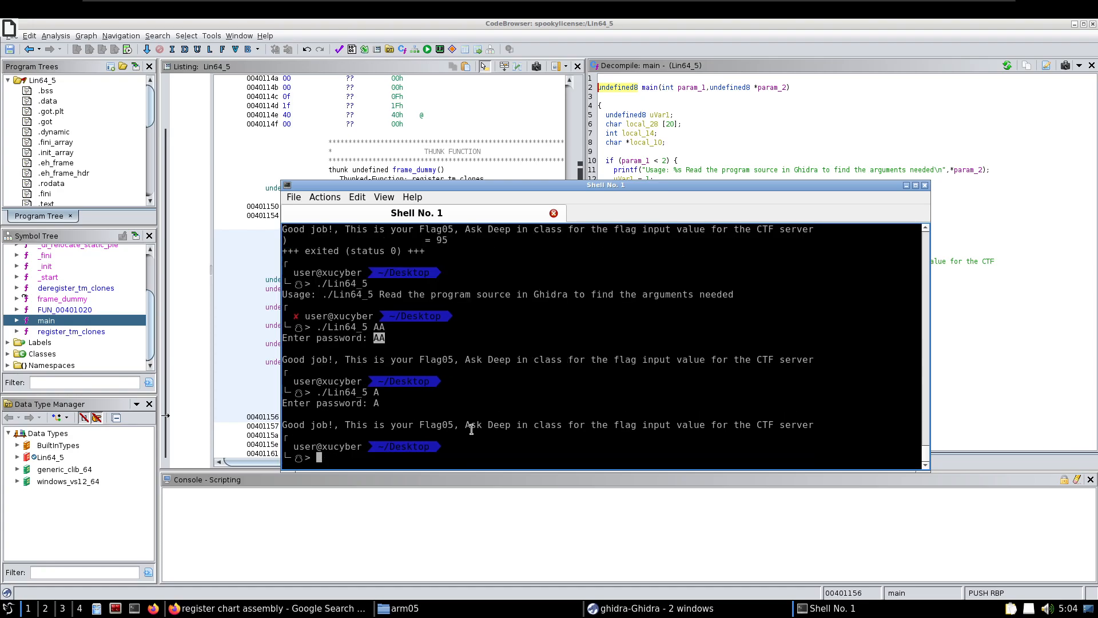
In Ghidra's decompiled main, trace how param_2[1] is stored in local_10 and compared by strcmp with the scanf input local_28
key("alt+Tab")
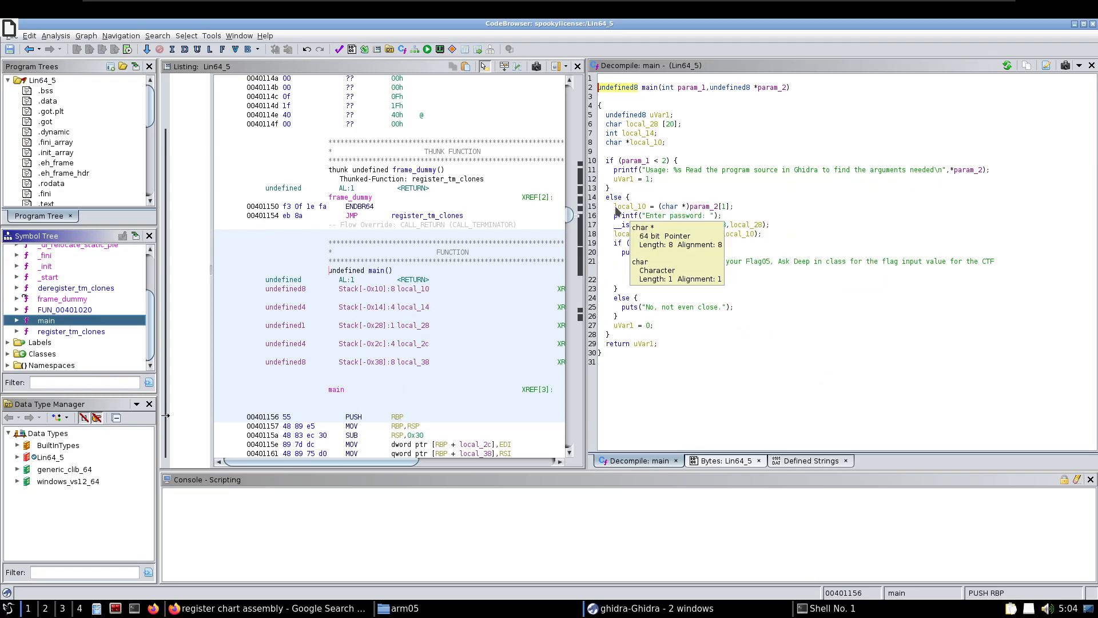
left_click(685, 209)
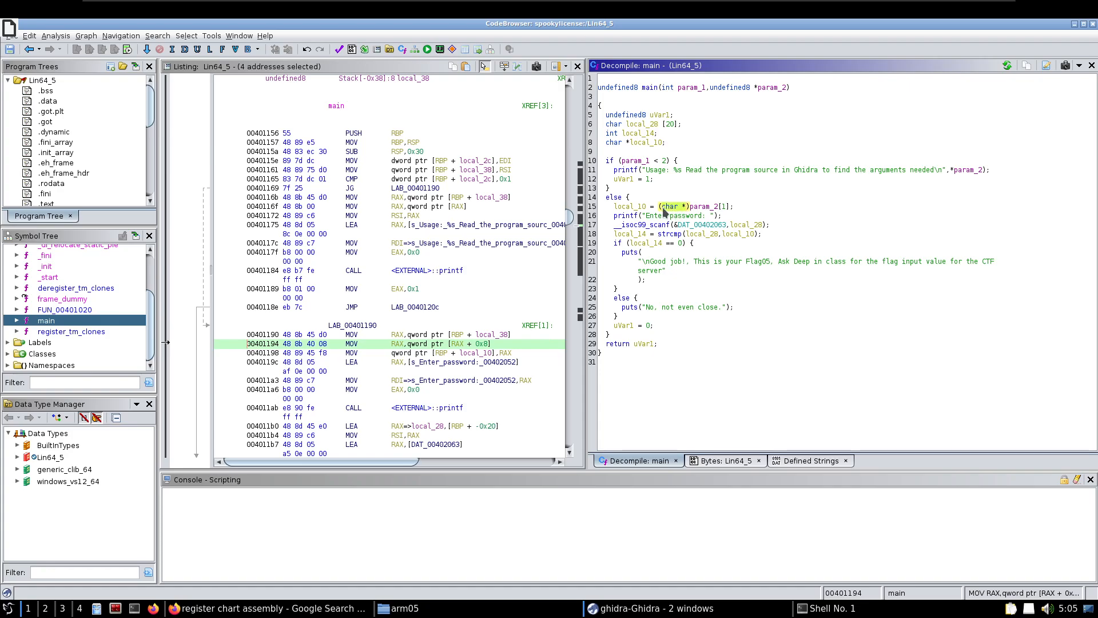
left_click(682, 209)
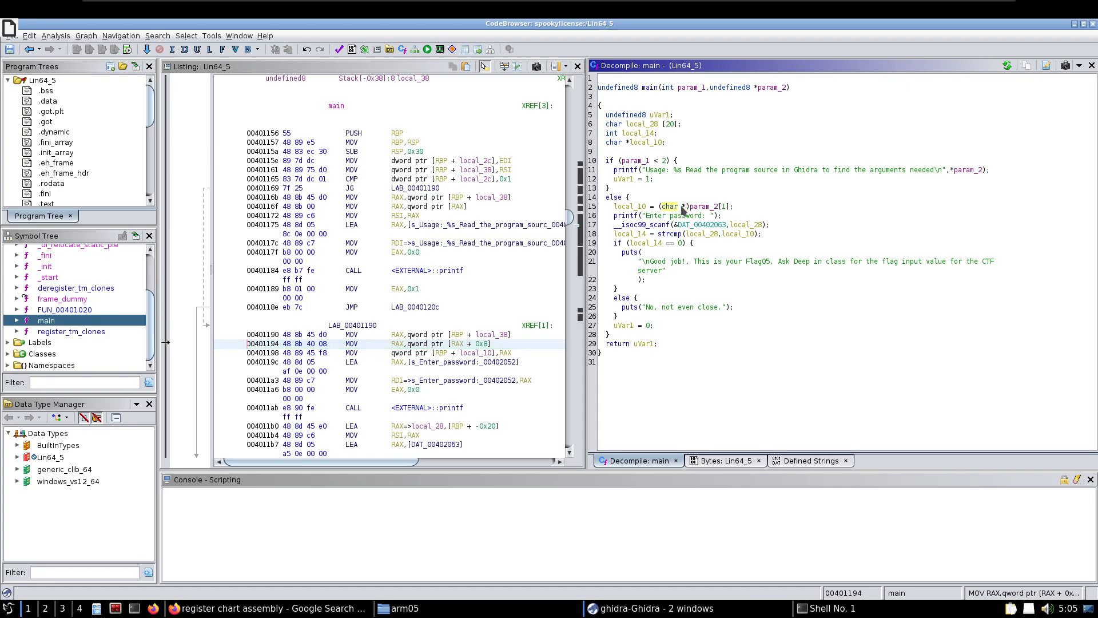
mouse_move(685, 210)
left_mouse_down()
mouse_move(728, 211)
mouse_move(682, 210)
left_mouse_up()
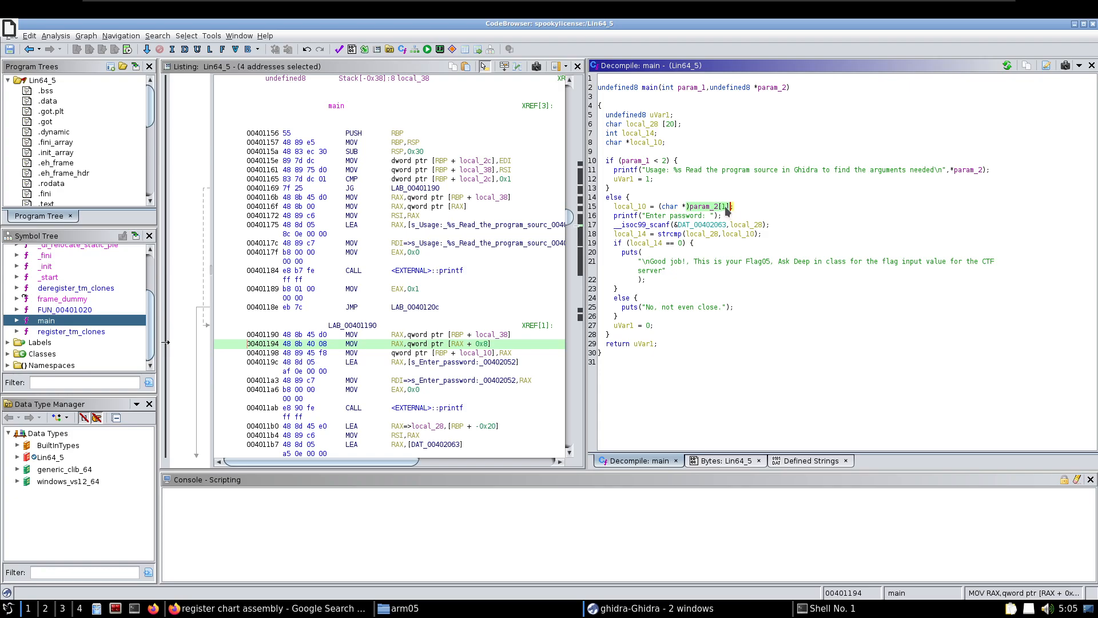
mouse_move(728, 211)
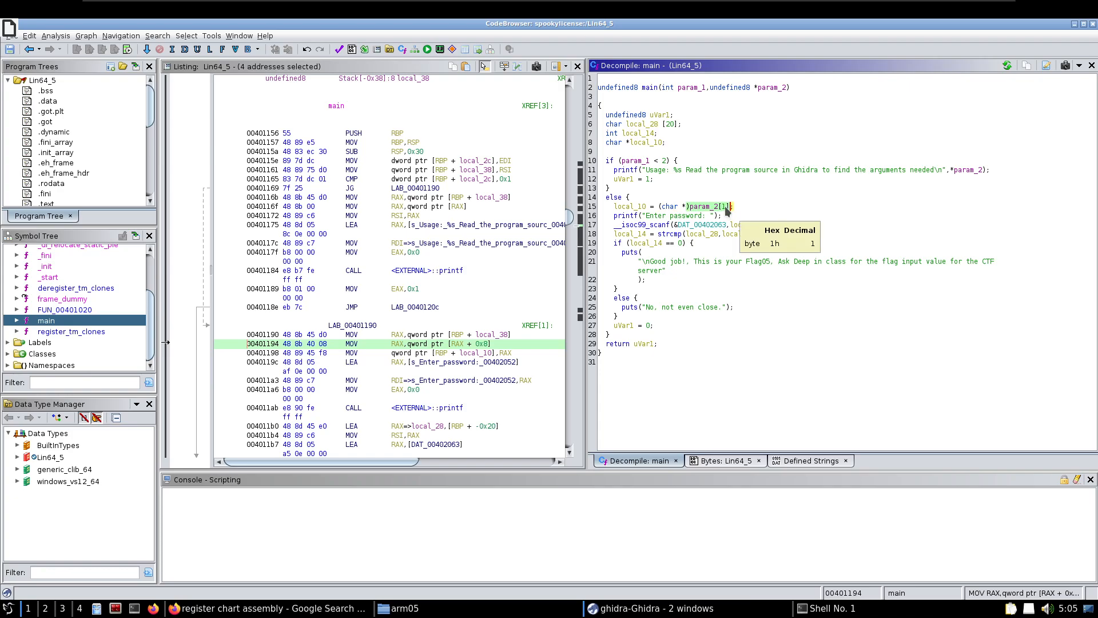
left_click(621, 209)
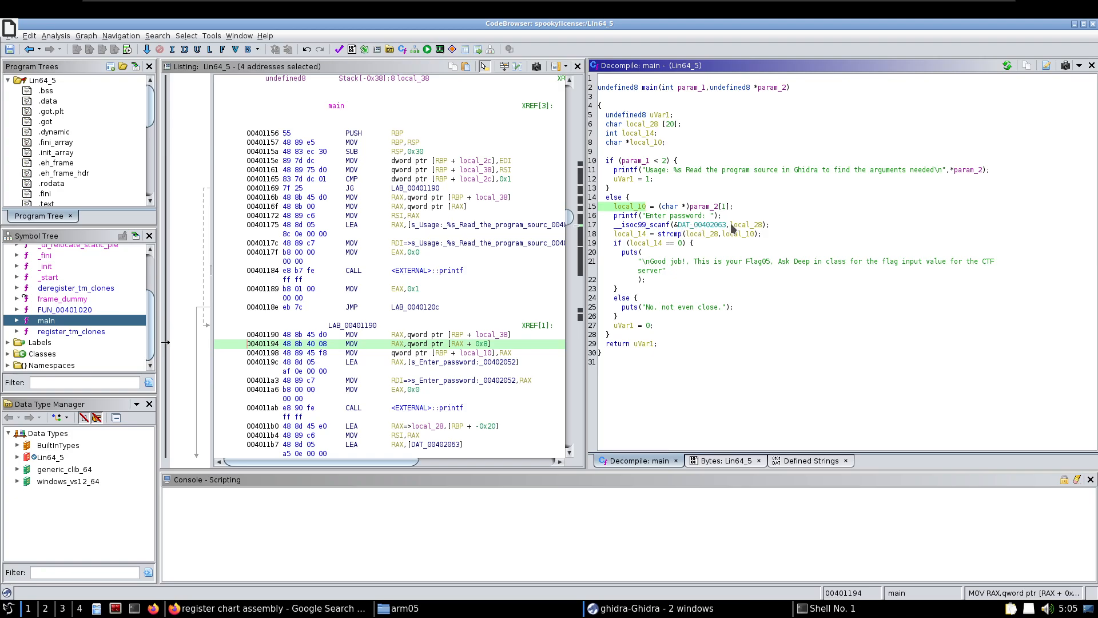
left_click(759, 225)
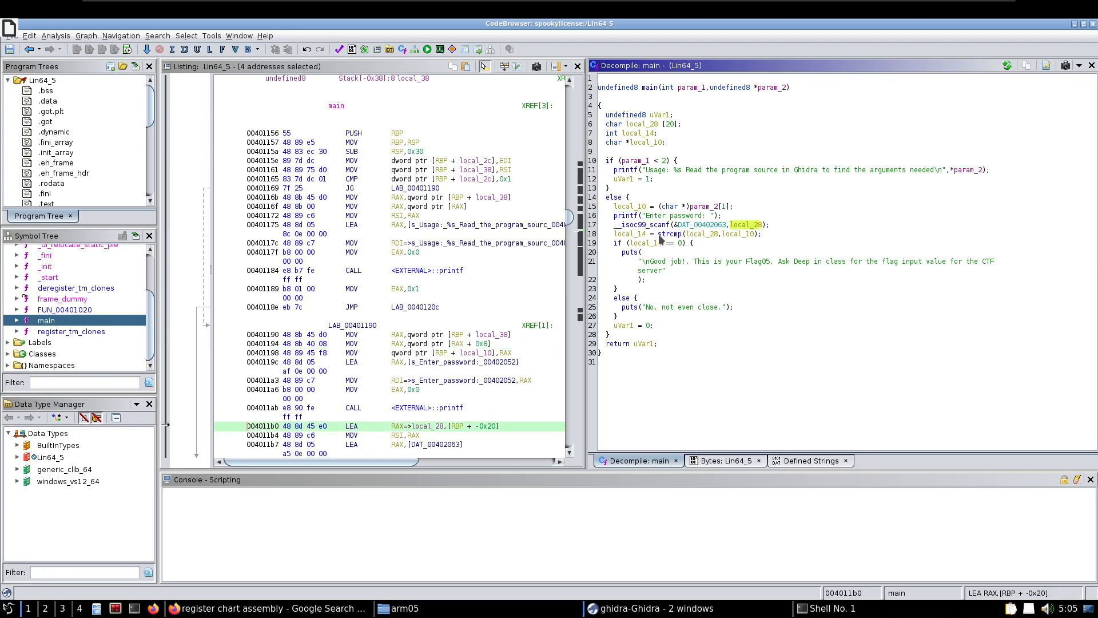
left_click(686, 235)
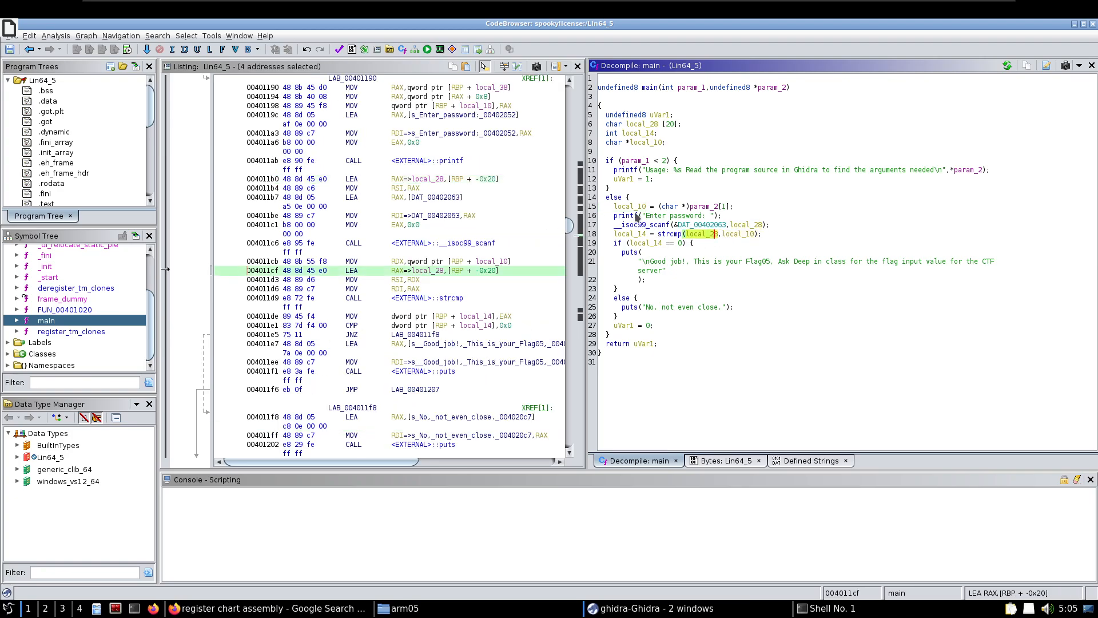
left_click(650, 208)
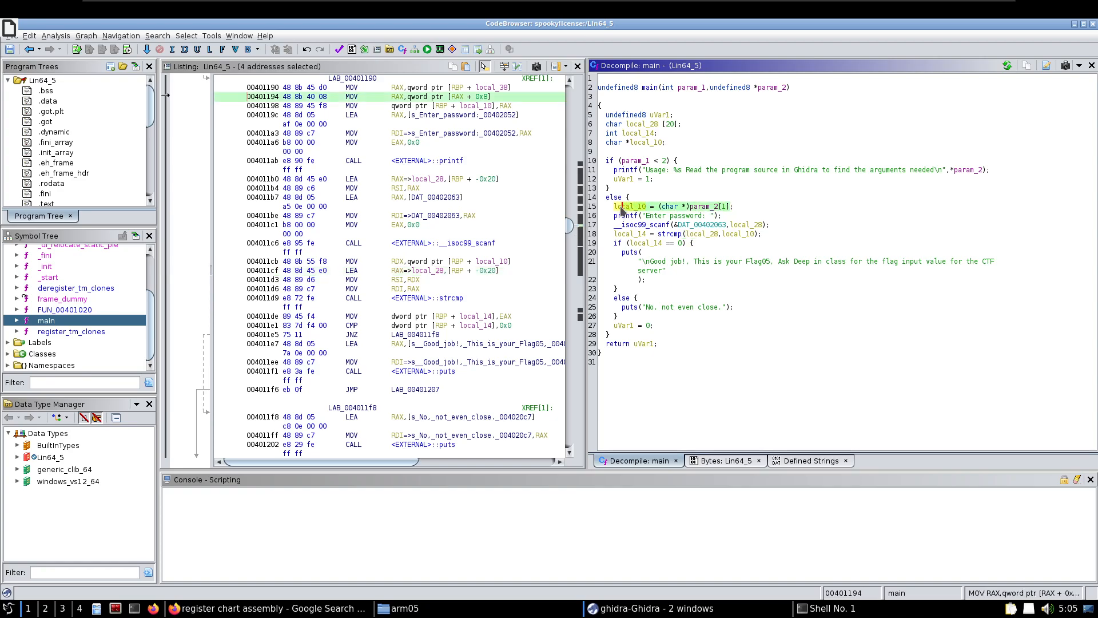
Switch back to the shell and recall the ./Lin64_5 A command at the prompt
left_click(830, 608)
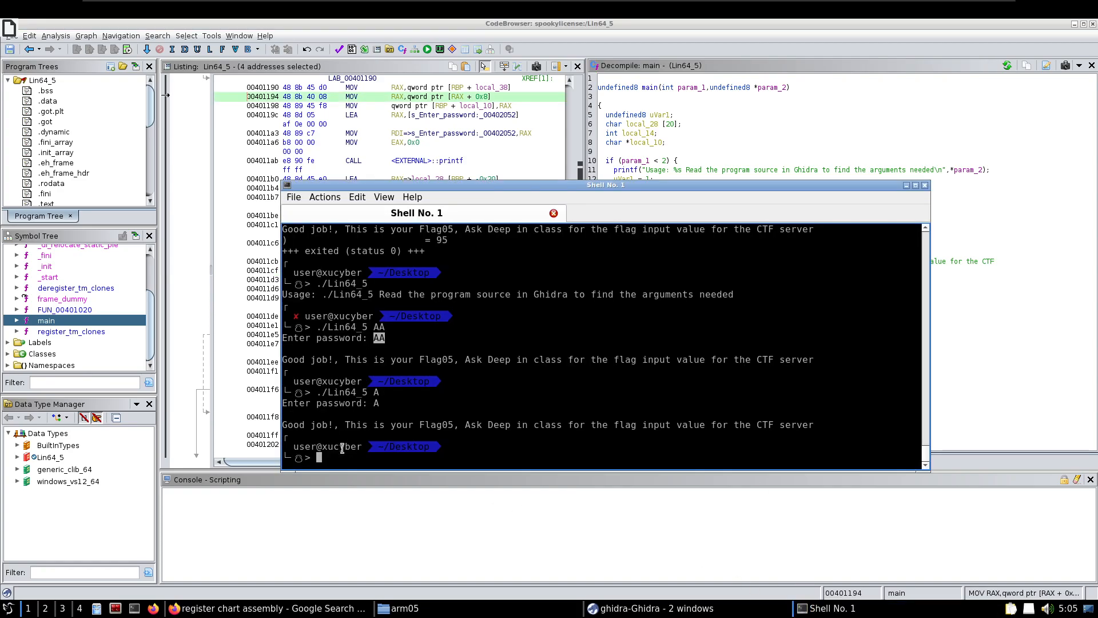
key("Up")
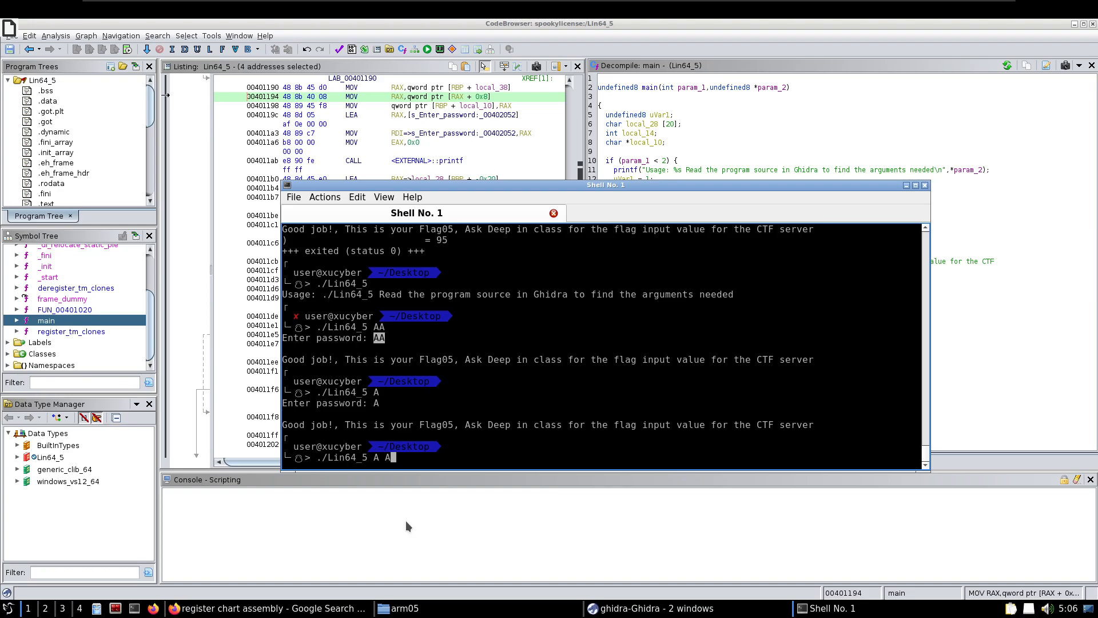
Run ./Lin64_5 with the two arguments A A in the shell
key("Return")
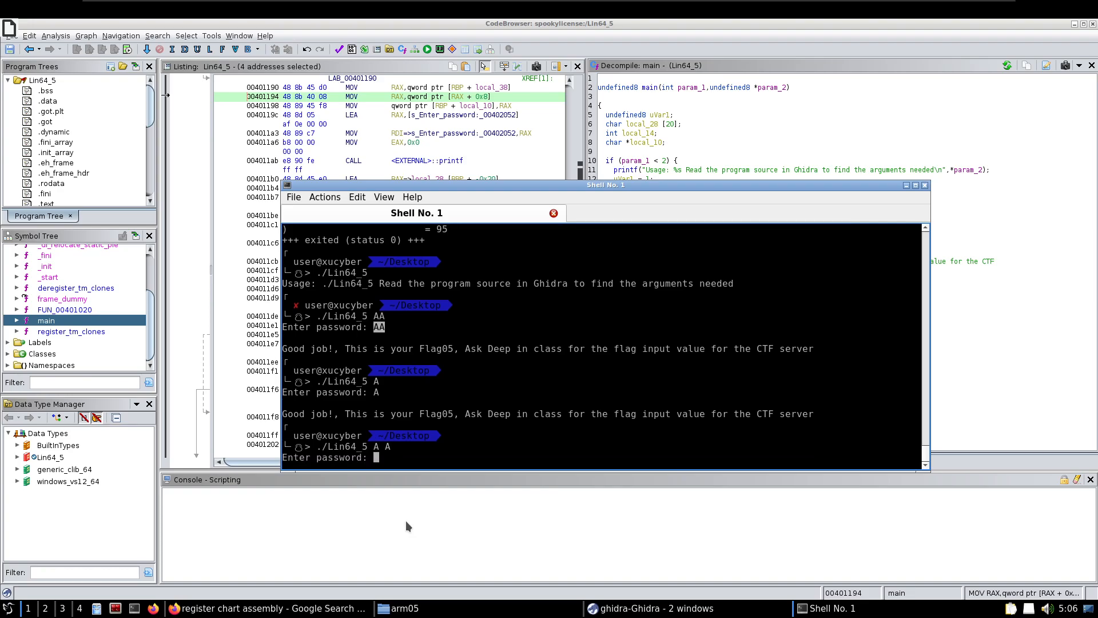
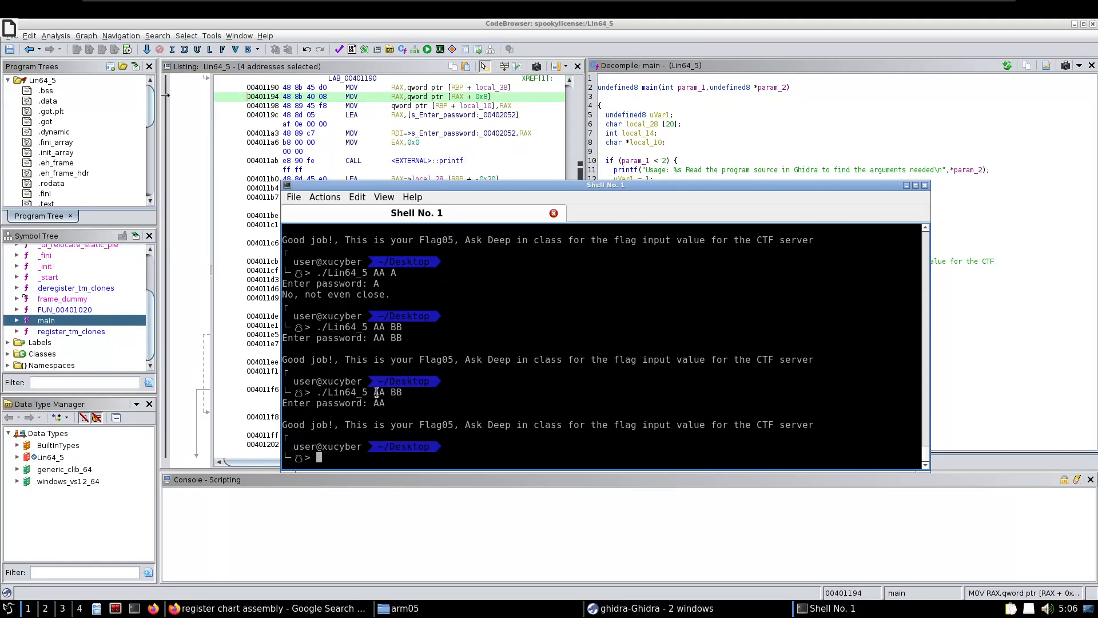
Run ./Lin64_6 without arguments in the shell and enter a trial password at its password prompt
double_click(376, 392)
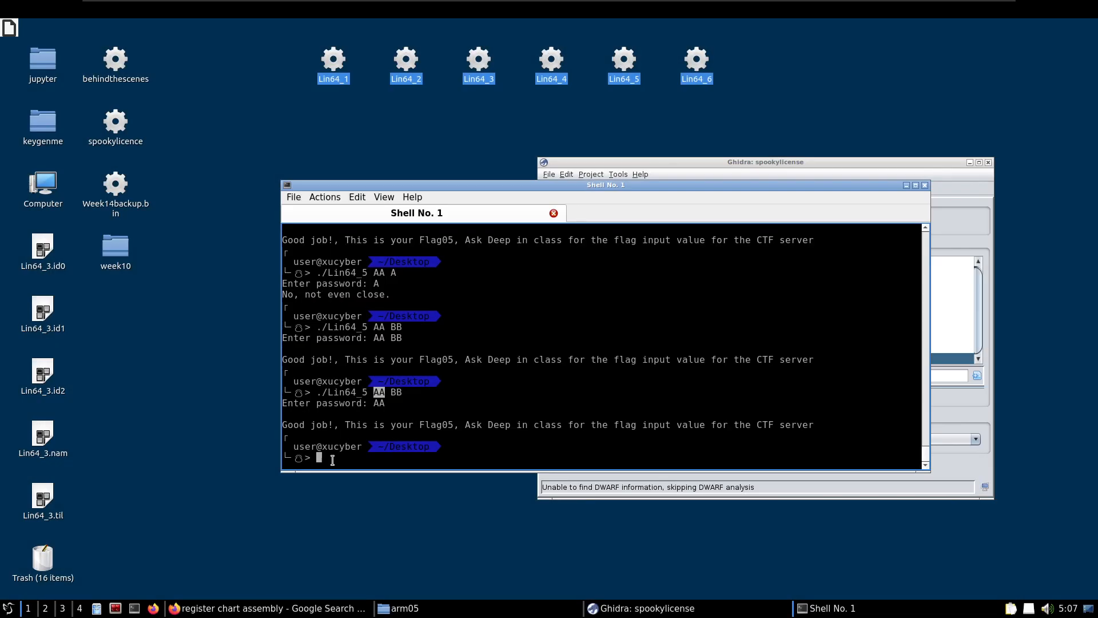
key("Up")
key("BackSpace")
key("BackSpace")
key("BackSpace")
key("BackSpace")
key("BackSpace")
key("BackSpace")
key("BackSpace")
type("6")
key("Return")
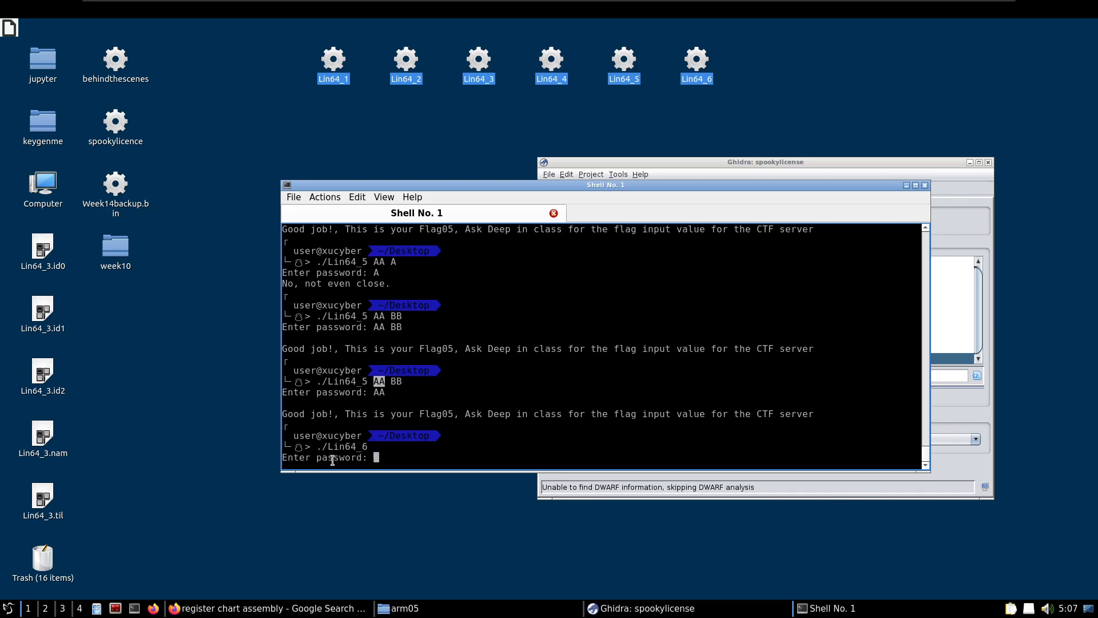
type("AAA")
key("Return")
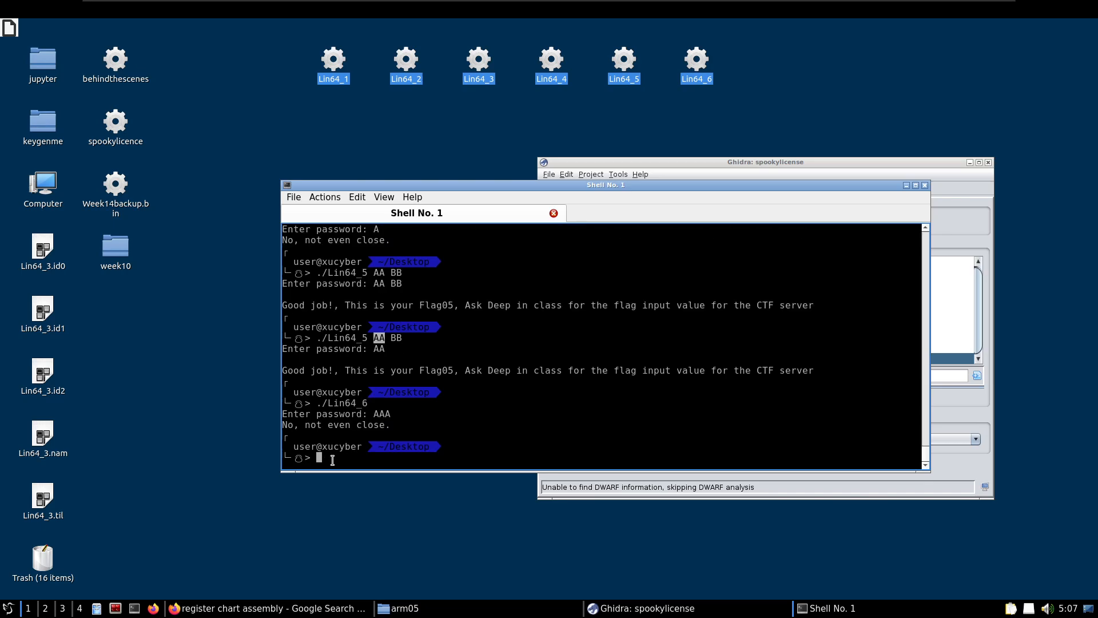
Use the strings command on ./Lin64_6 in the shell to list its readable text
key("Up")
key("Left")
key("Left")
key("Left")
key("Left")
key("Left")
key("Left")
key("Left")
key("Left")
key("Left")
type("strings")
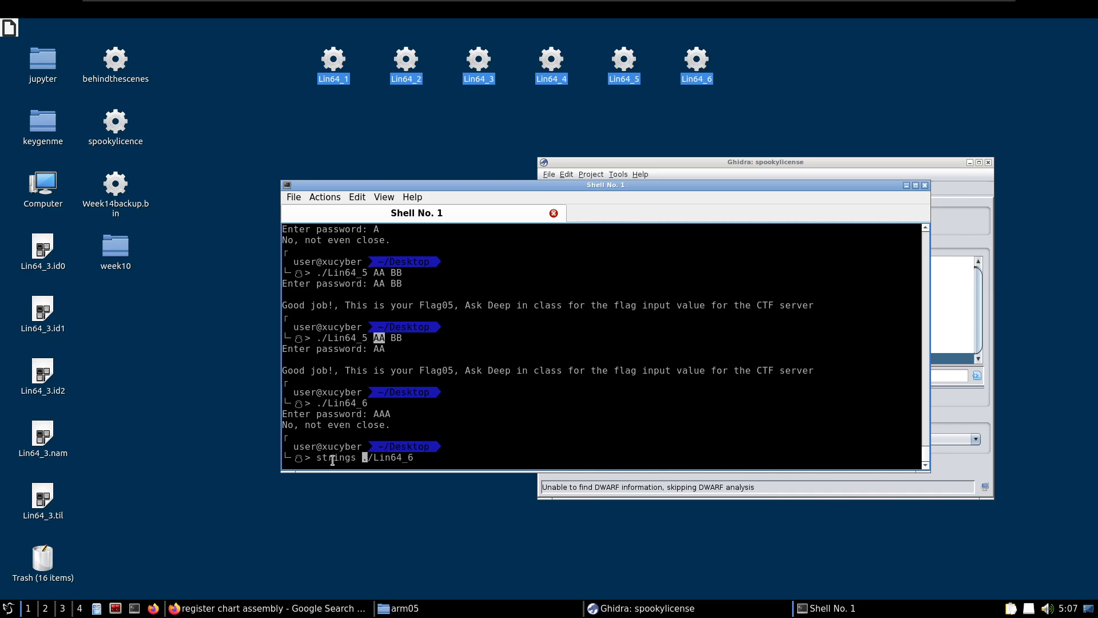
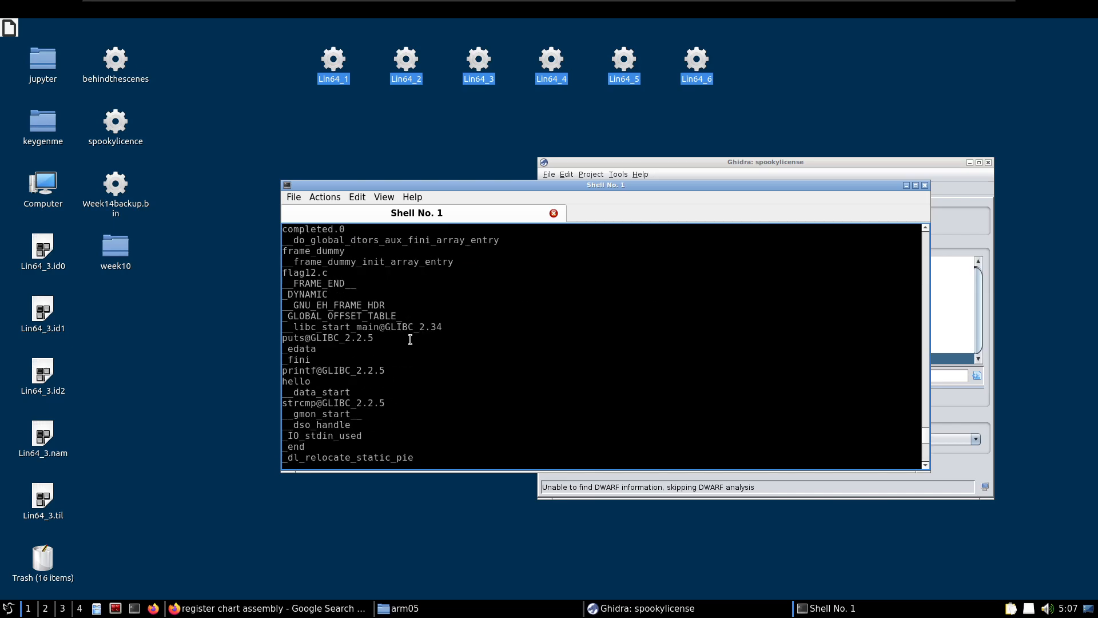
Examine the strings output of Lin64_6 around the password prompt, highlighting part of the flag 06 success message
scroll(410, 339, "up", 8)
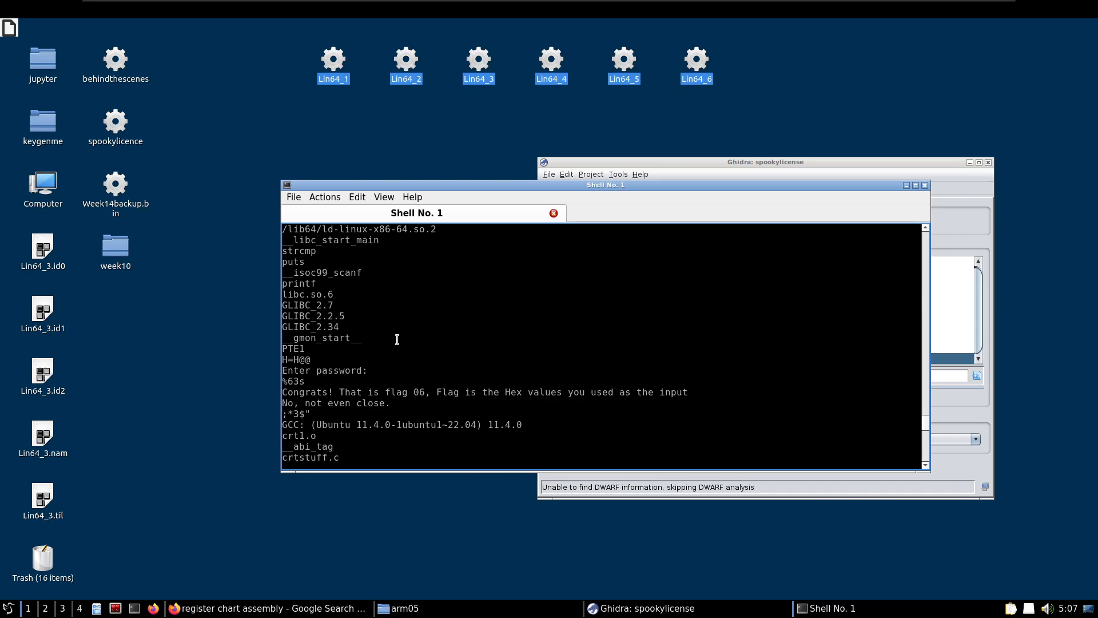
left_click_drag(346, 392, 557, 394)
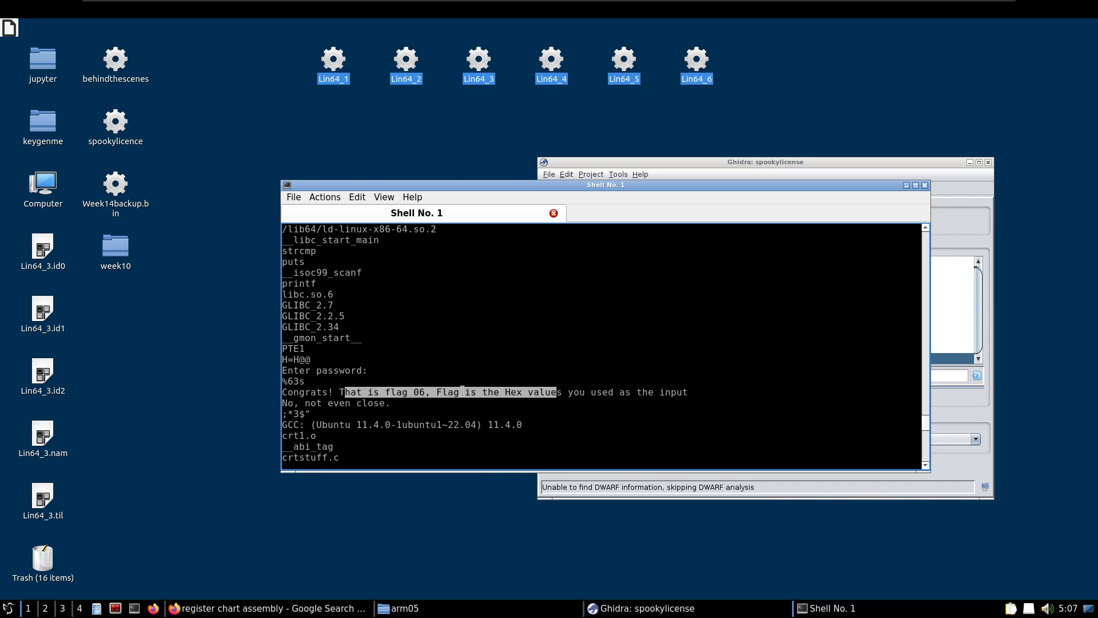
scroll(392, 382, "down", 1)
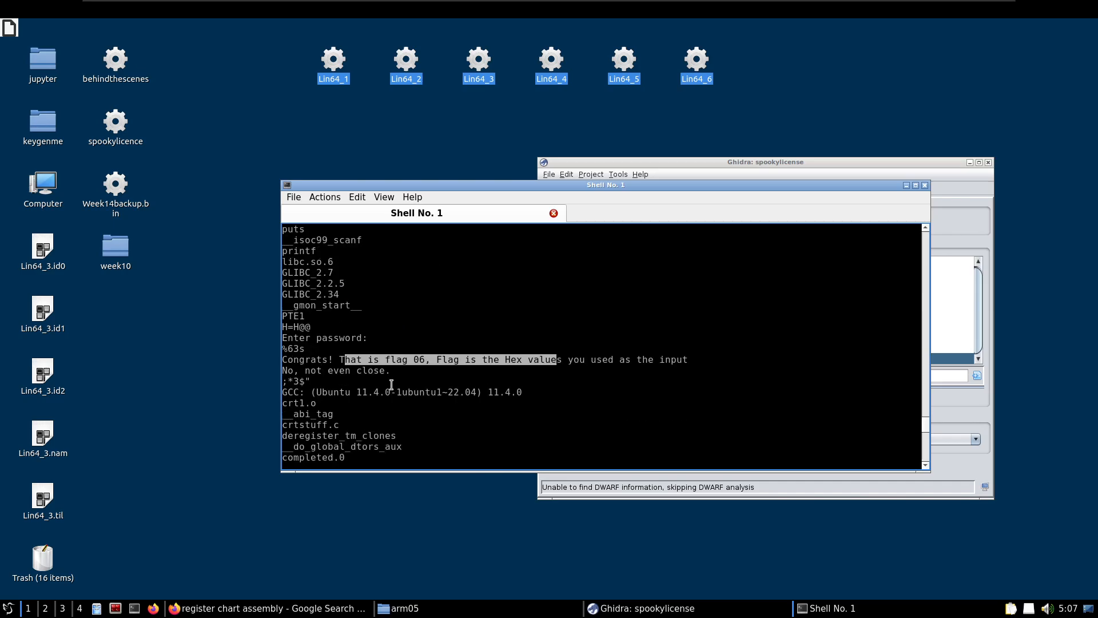
scroll(392, 383, "up", 1)
Recall the previous shell command and remove the strings command in front of ./Lin64_6, keeping the file path
key("Up")
key("Left")
key("Left")
key("Left")
key("Left")
key("Left")
key("Left")
key("Left")
key("Left")
key("Left")
key("Left")
key("BackSpace")
key("BackSpace")
key("BackSpace")
key("BackSpace")
key("BackSpace")
key("BackSpace")
key("BackSpace")
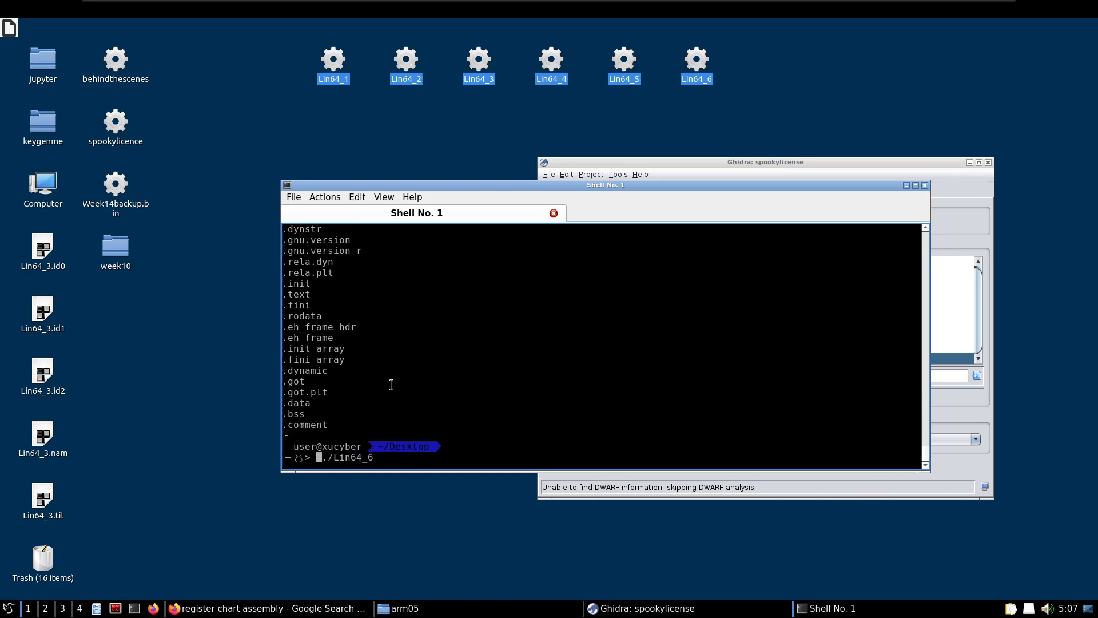
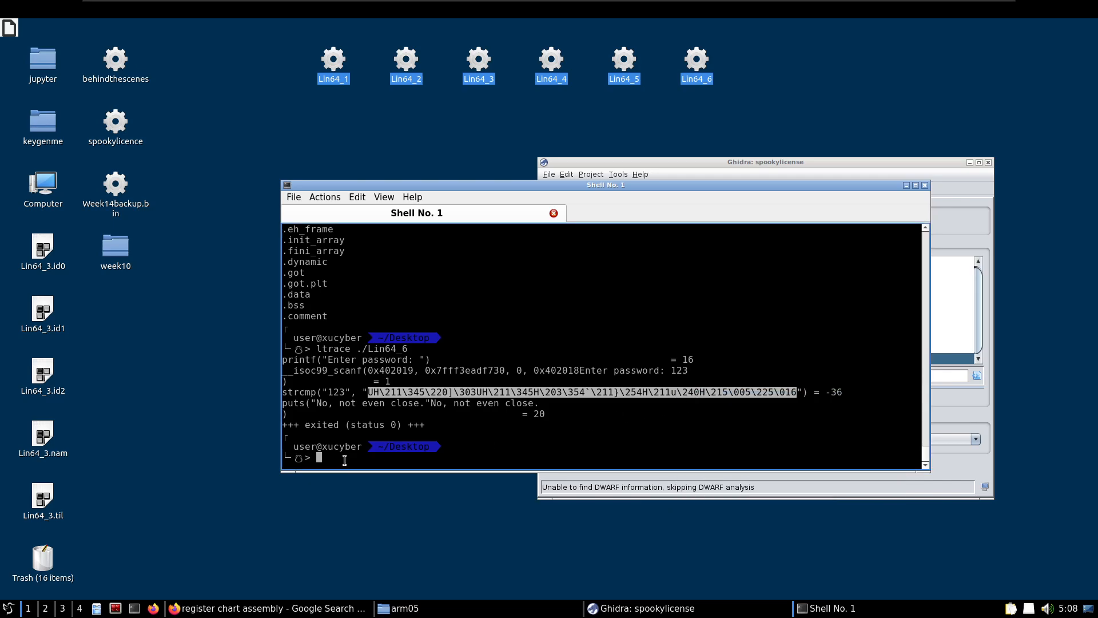
Recall the last shell command and strip ltrace from it, leaving only ./Lin64_6 on the command line
key("Up")
key("Left")
key("Left")
key("Left")
key("Left")
key("Left")
key("Left")
key("Left")
key("Left")
key("Left")
key("BackSpace")
key("BackSpace")
key("BackSpace")
key("BackSpace")
key("BackSpace")
key("BackSpace")
key("BackSpace")
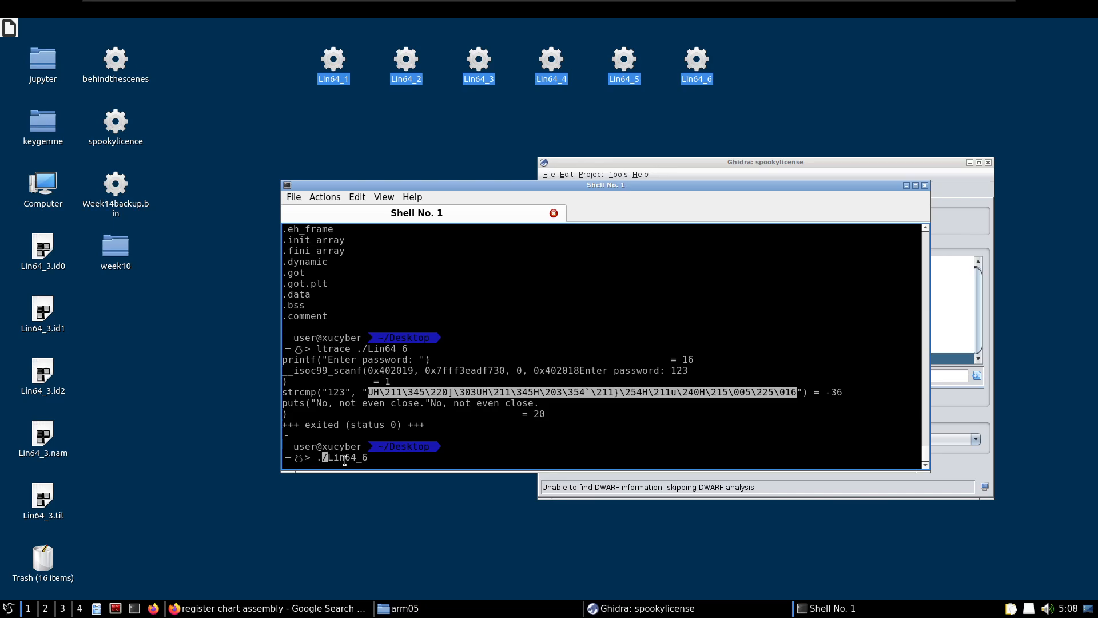
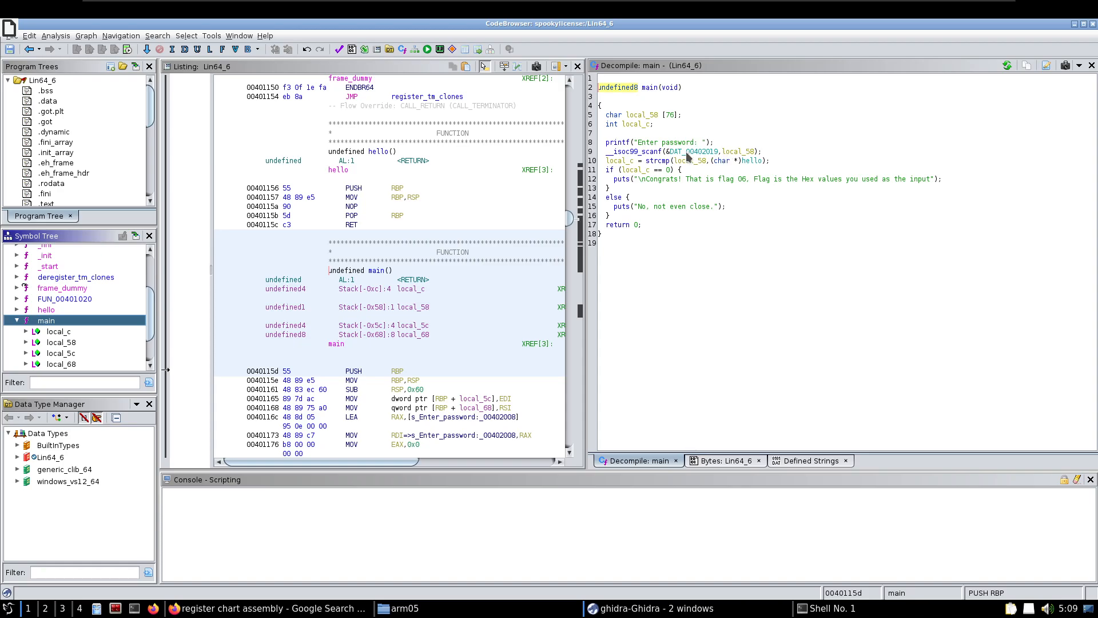
Go to DAT_00402019, the format argument of scanf in main, and define its data as a terminated C string
left_click(688, 153)
double_click(688, 153)
right_click(458, 252)
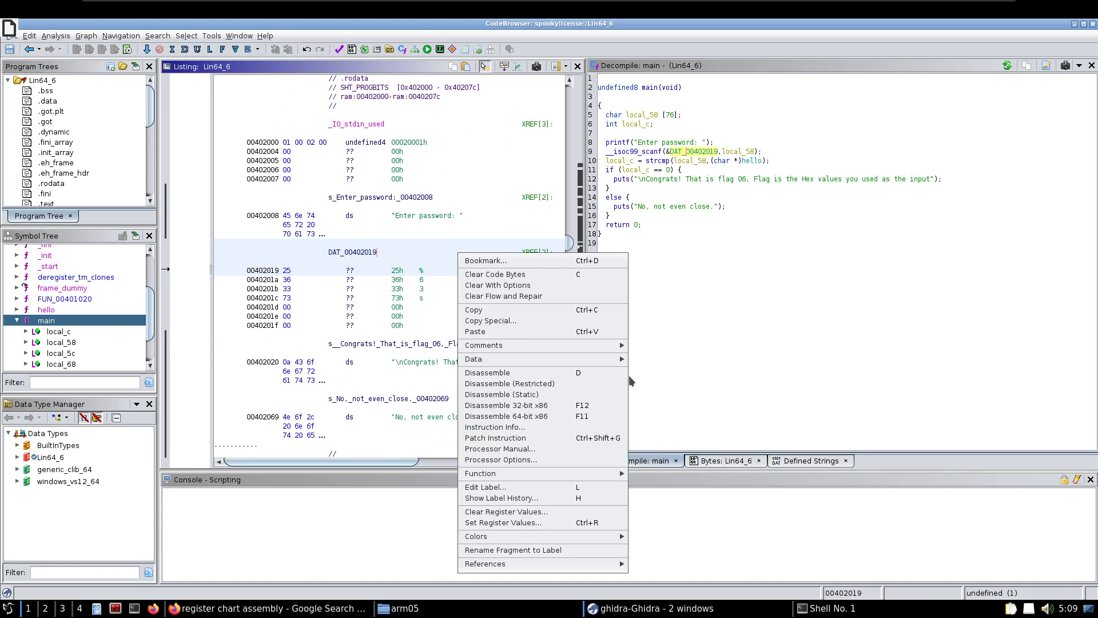
left_click(687, 394)
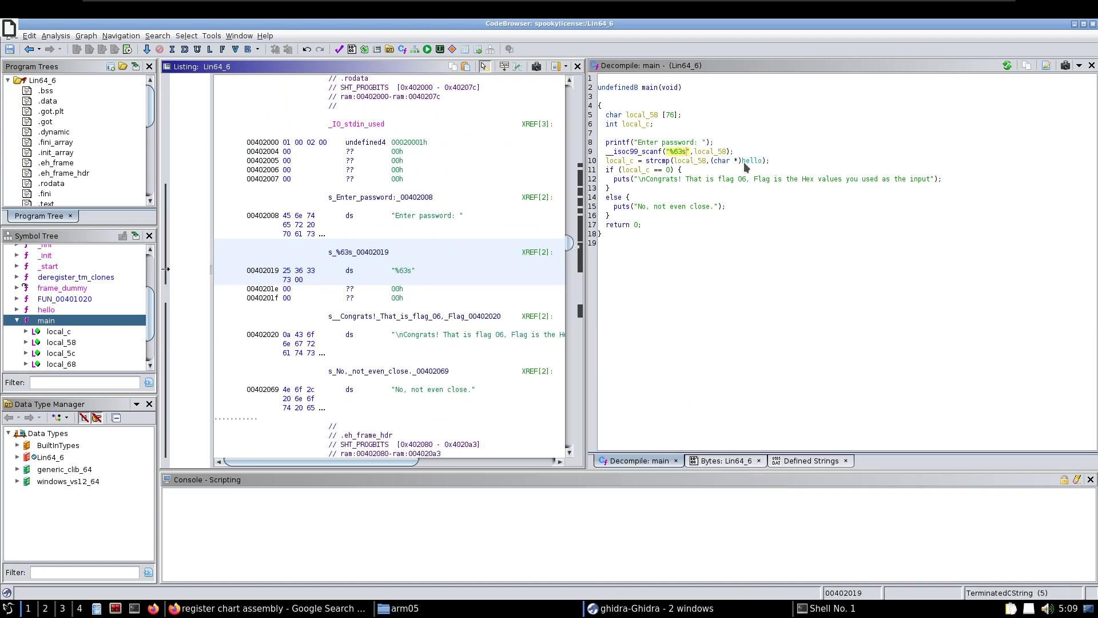
Trace local_58 from the scanf call into strcmp and inspect the hello argument it is compared with
left_click(712, 152)
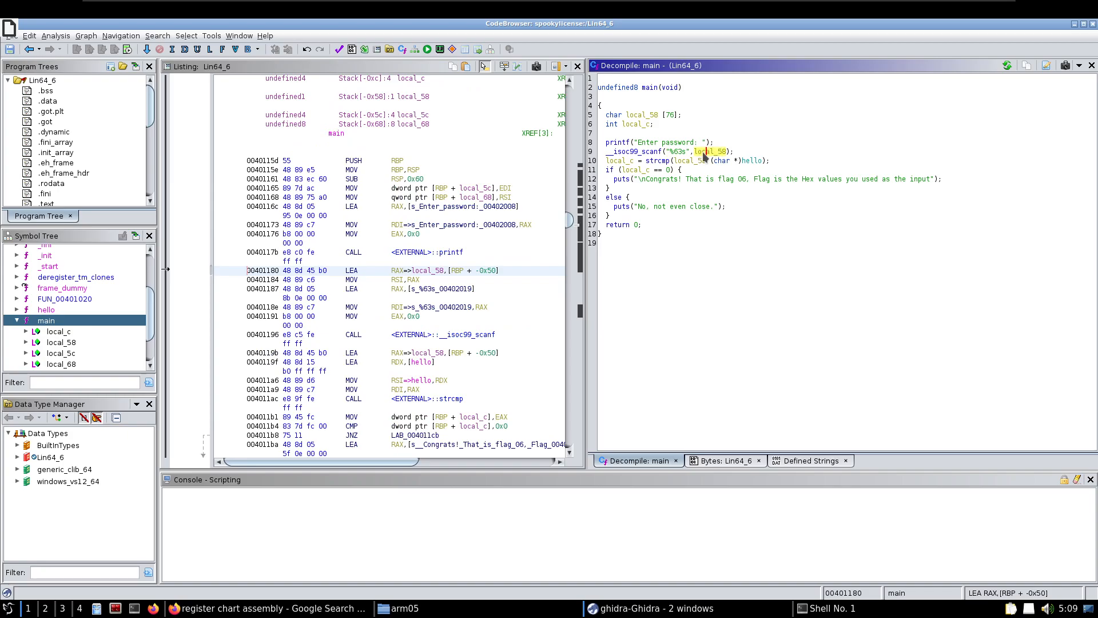
left_click(689, 161)
left_click_drag(713, 161, 763, 164)
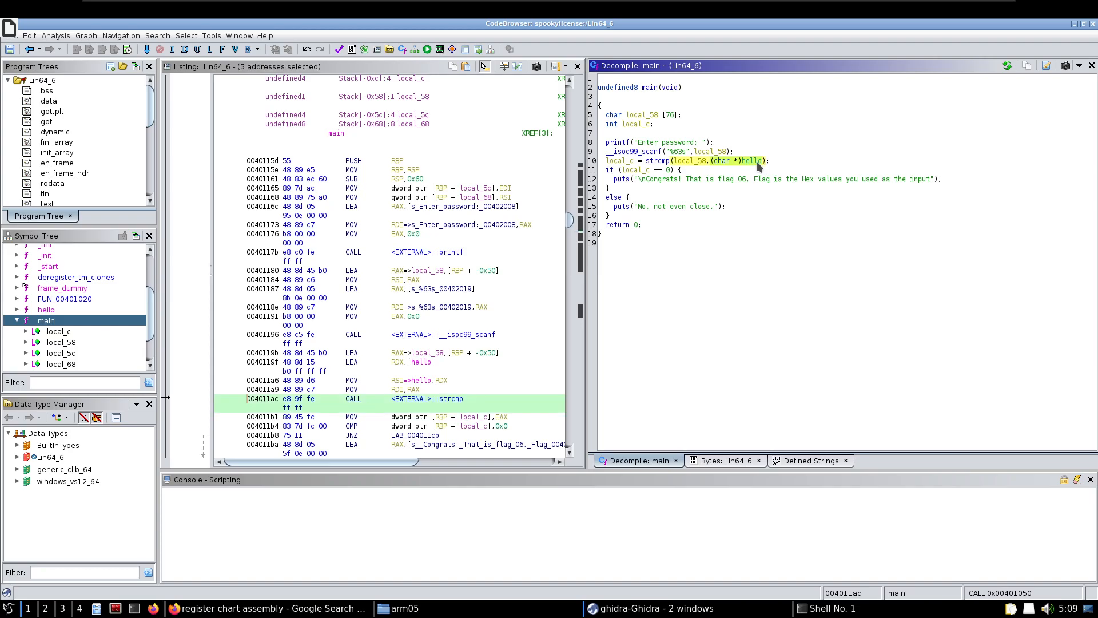
left_click(763, 163)
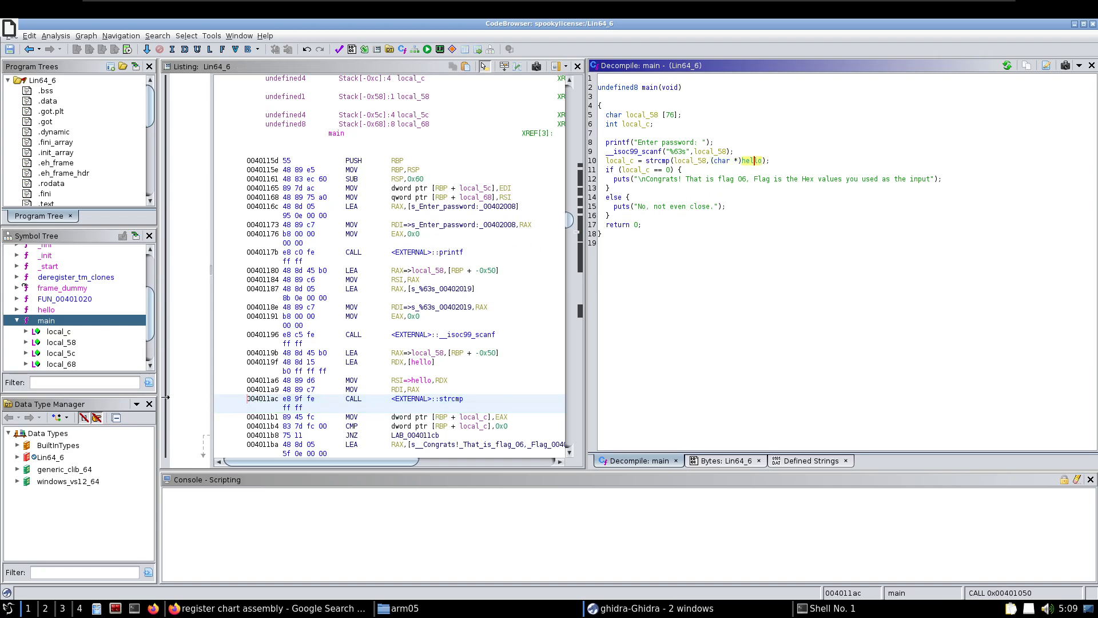
Compare the decompiled code and listing of the main and hello functions
left_click(48, 321)
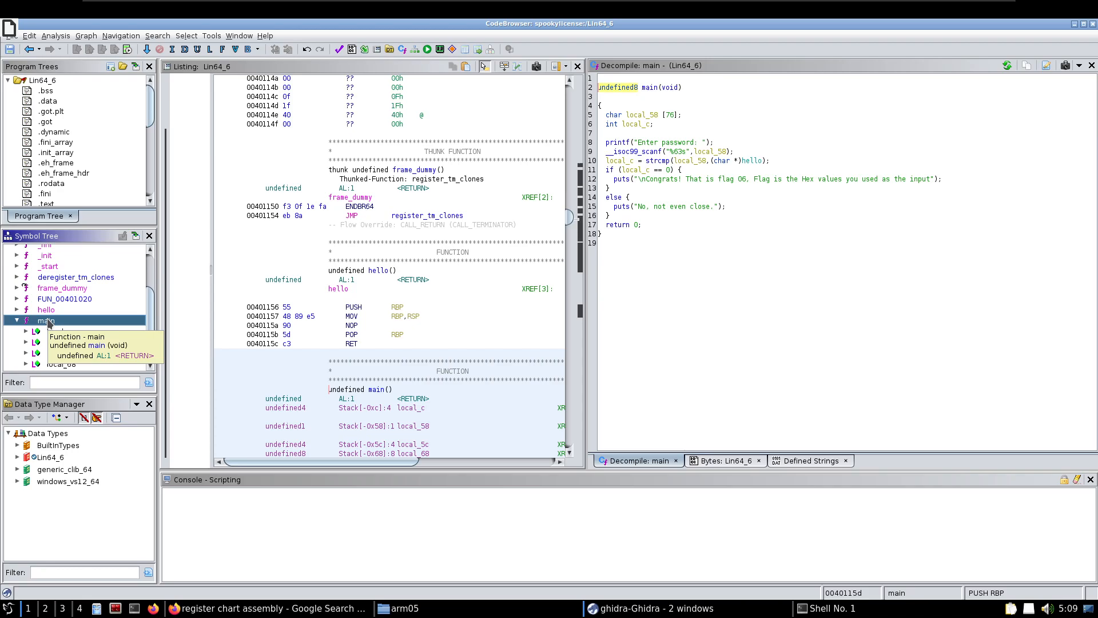
left_click(16, 321)
left_click(46, 309)
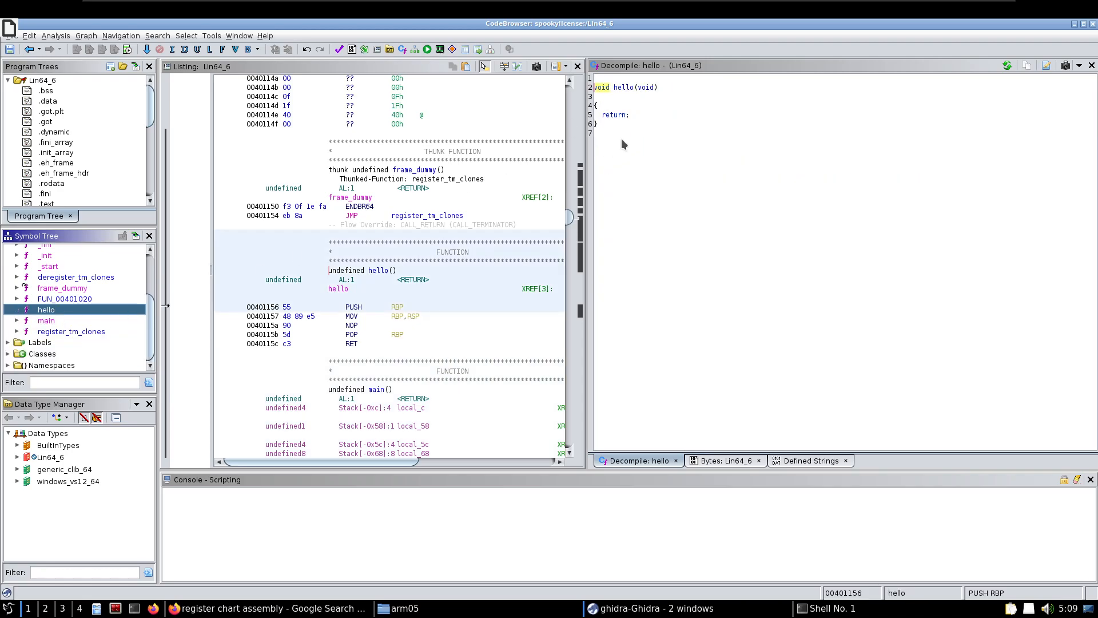
left_click(50, 321)
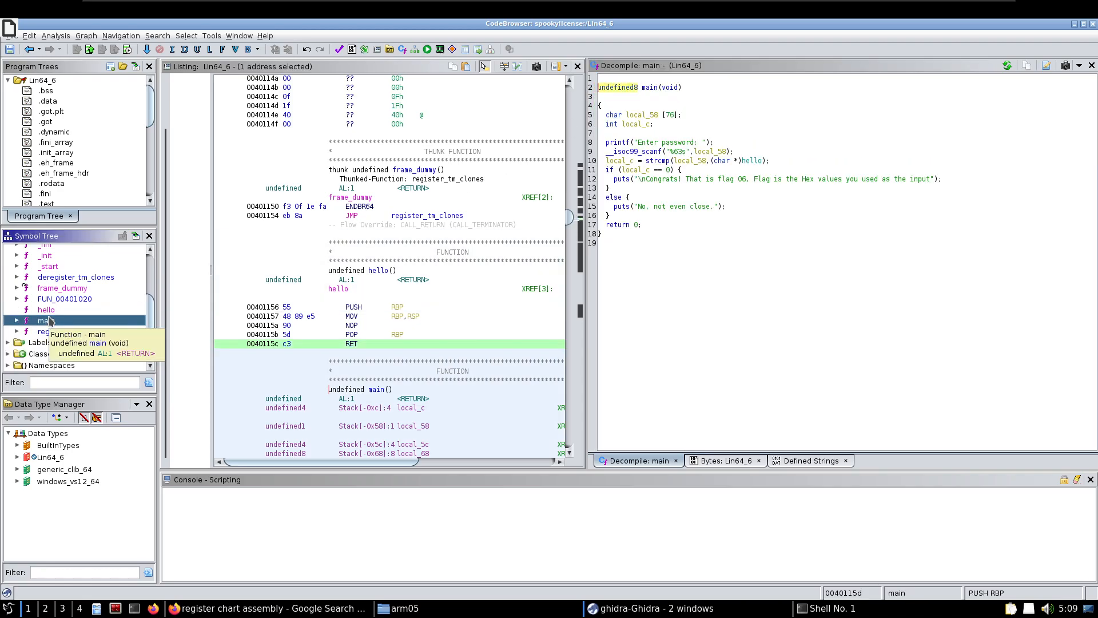
left_click(48, 311)
left_click(51, 319)
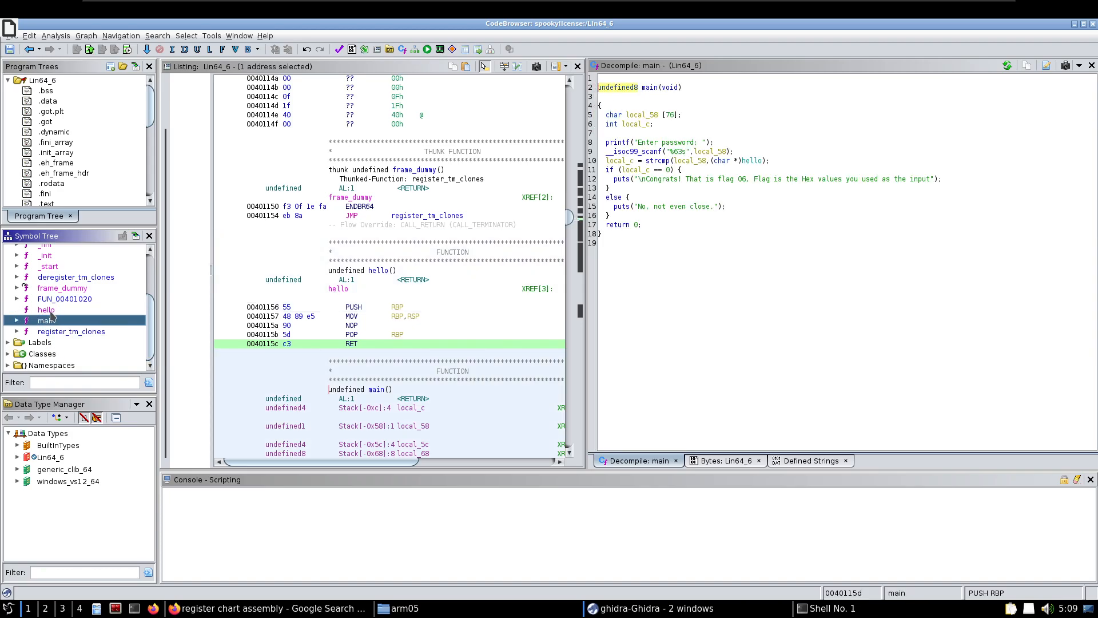
left_click(51, 311)
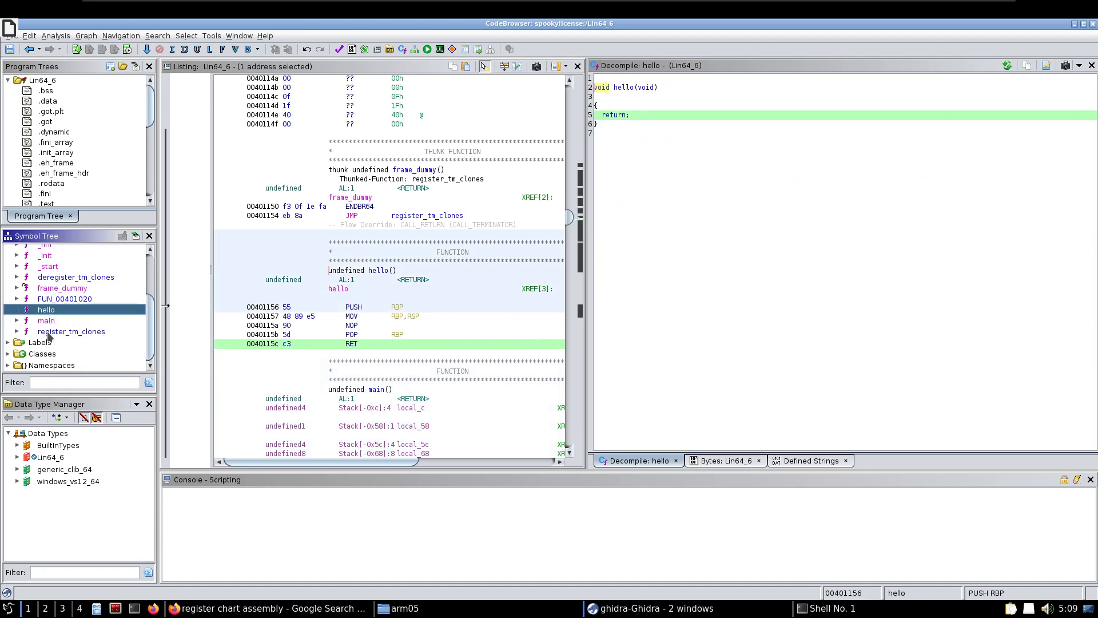
left_click(50, 322)
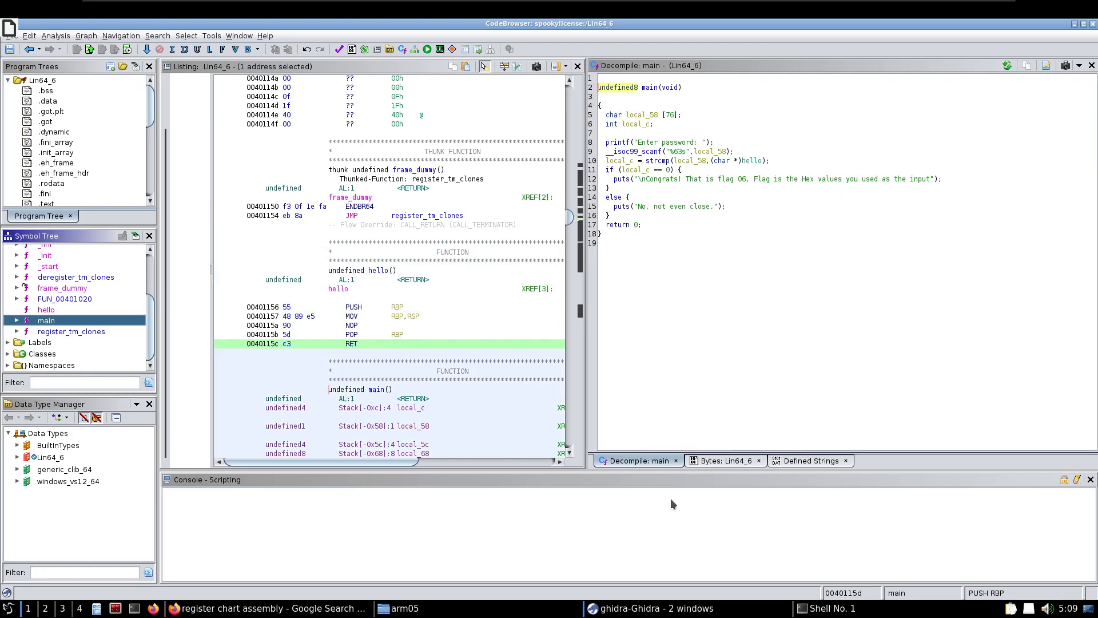
Close the Bytes view of Lin64_6 and reopen it
left_click(724, 460)
left_click(635, 460)
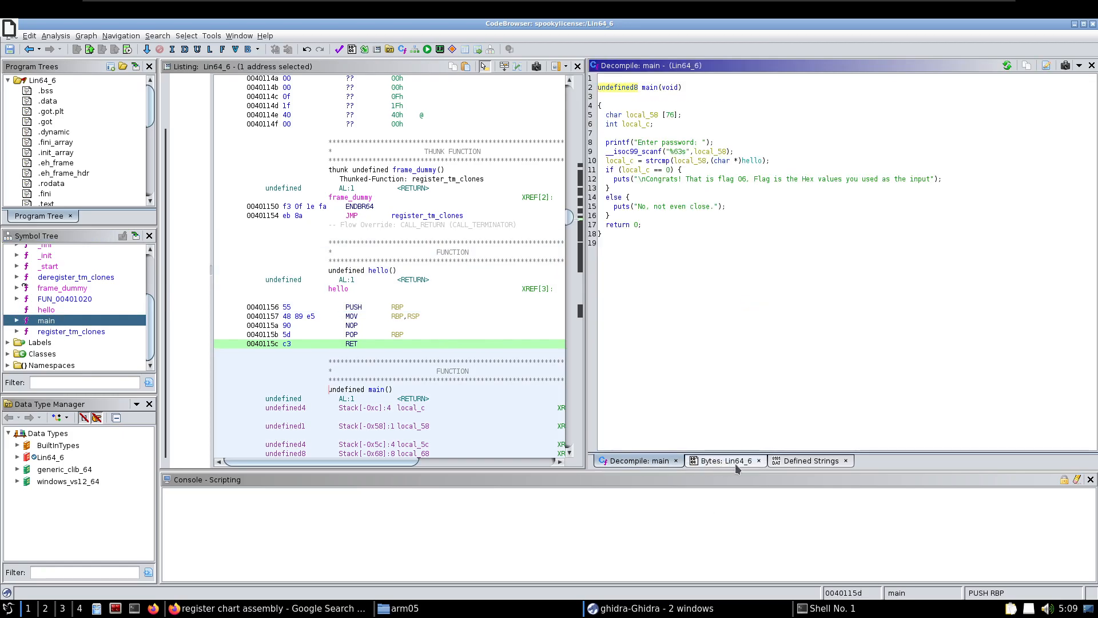
left_click(723, 461)
left_click(759, 460)
left_click(239, 37)
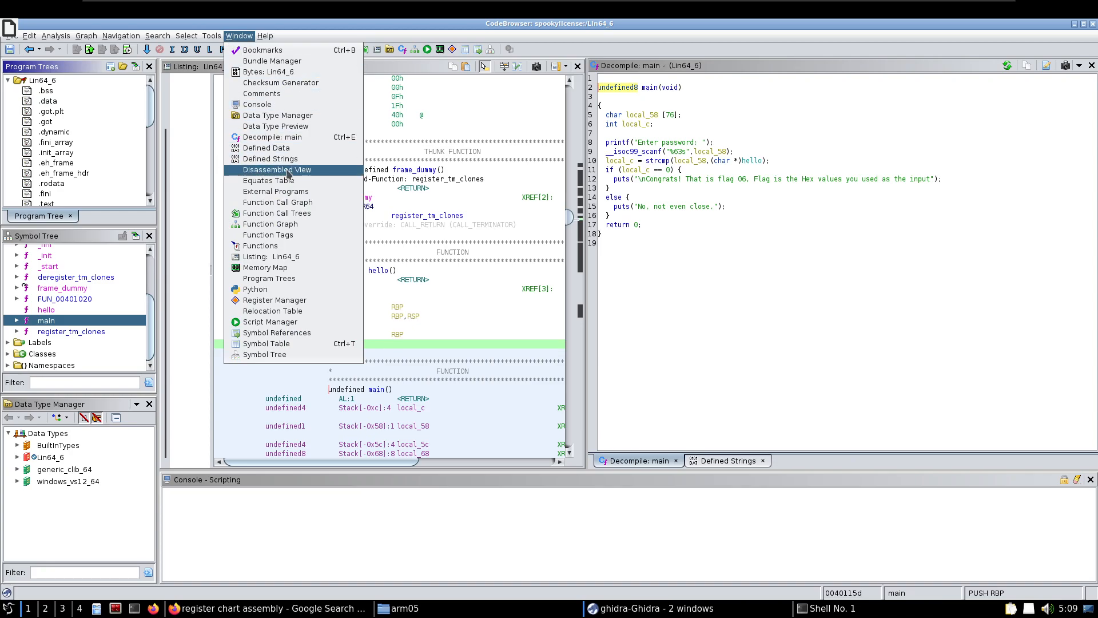
left_click(282, 73)
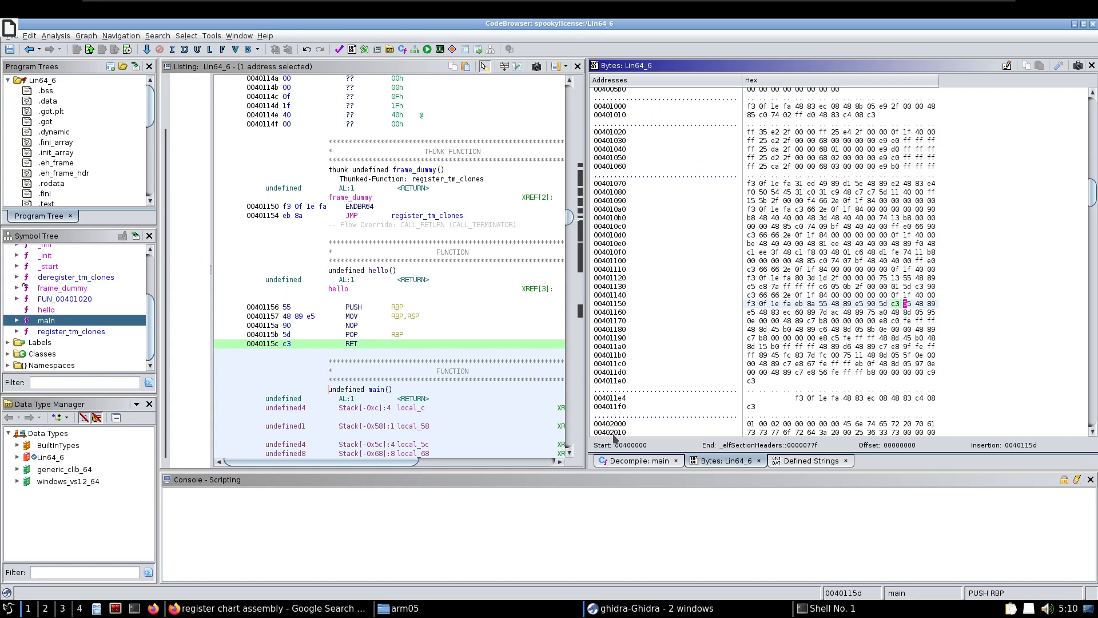
Go to the hello function and select its raw bytes from 55 at 00401156 through 00 at 00401172
left_click(616, 460)
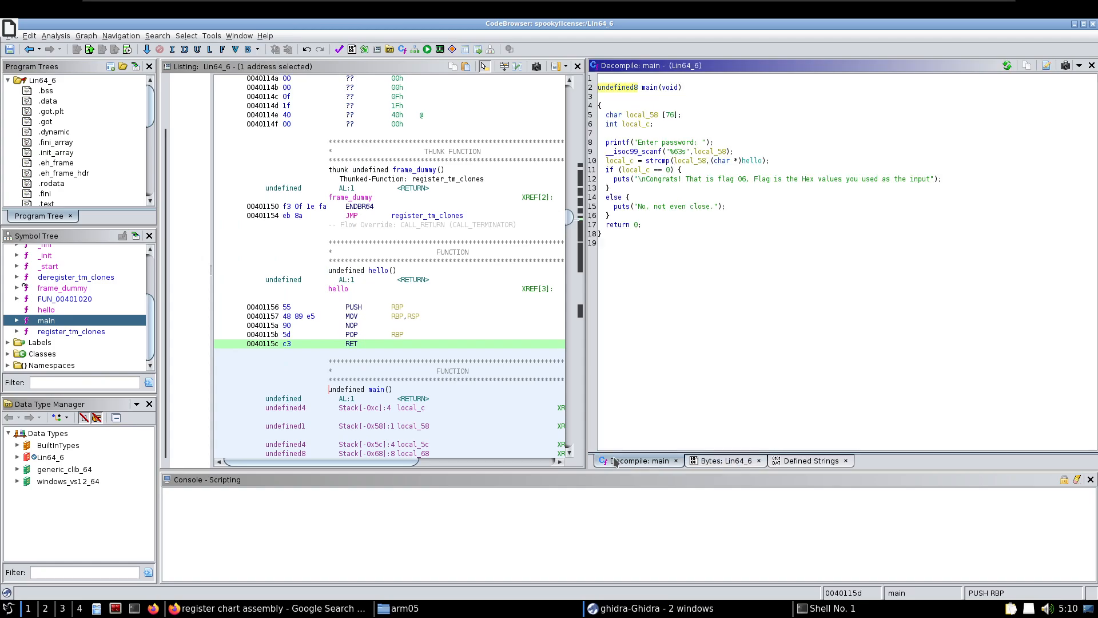
left_click(48, 310)
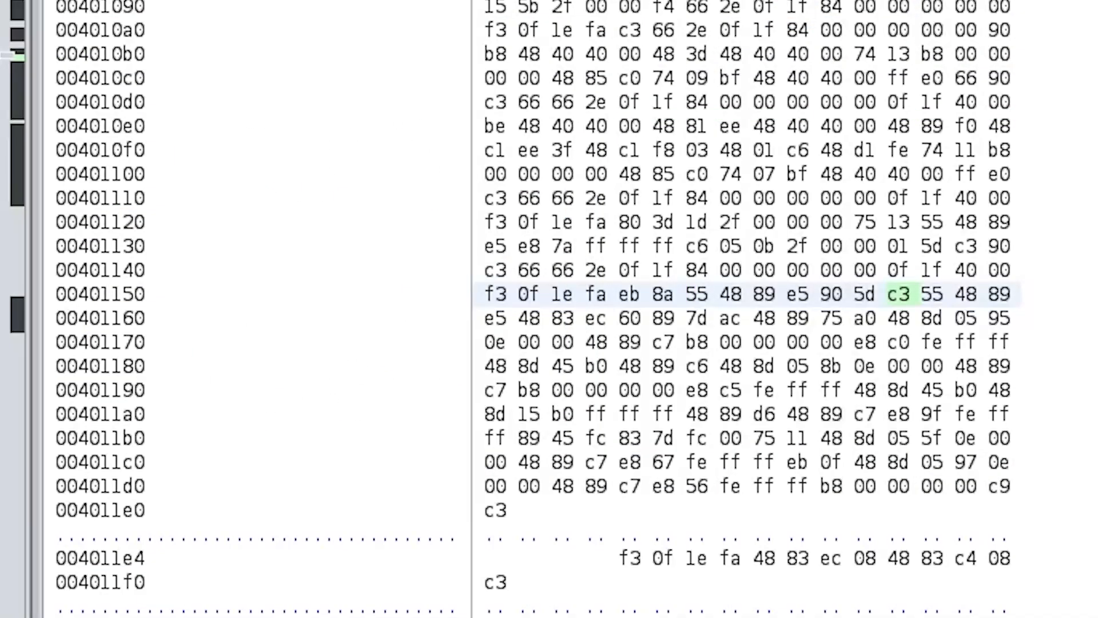
left_click(695, 294)
left_click(738, 294)
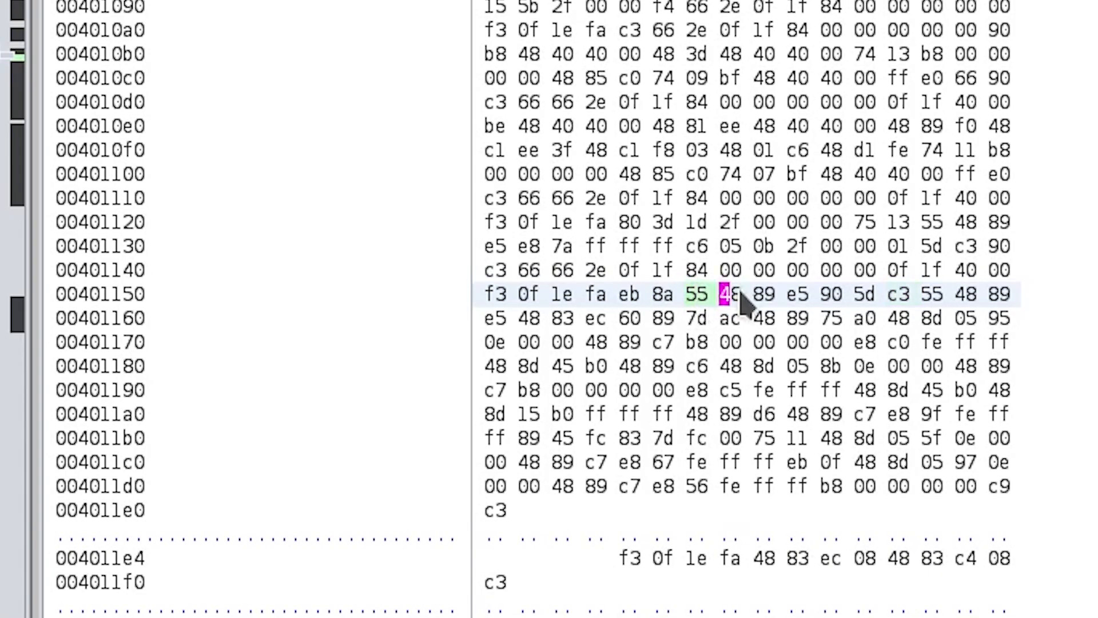
left_click(715, 297)
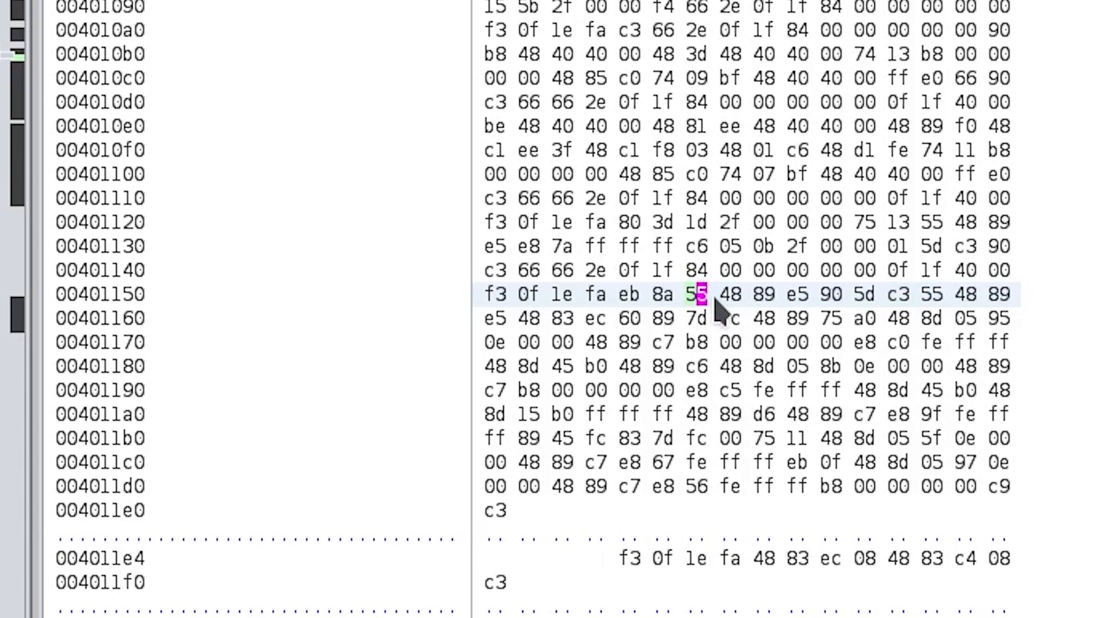
left_click(547, 345, "shift")
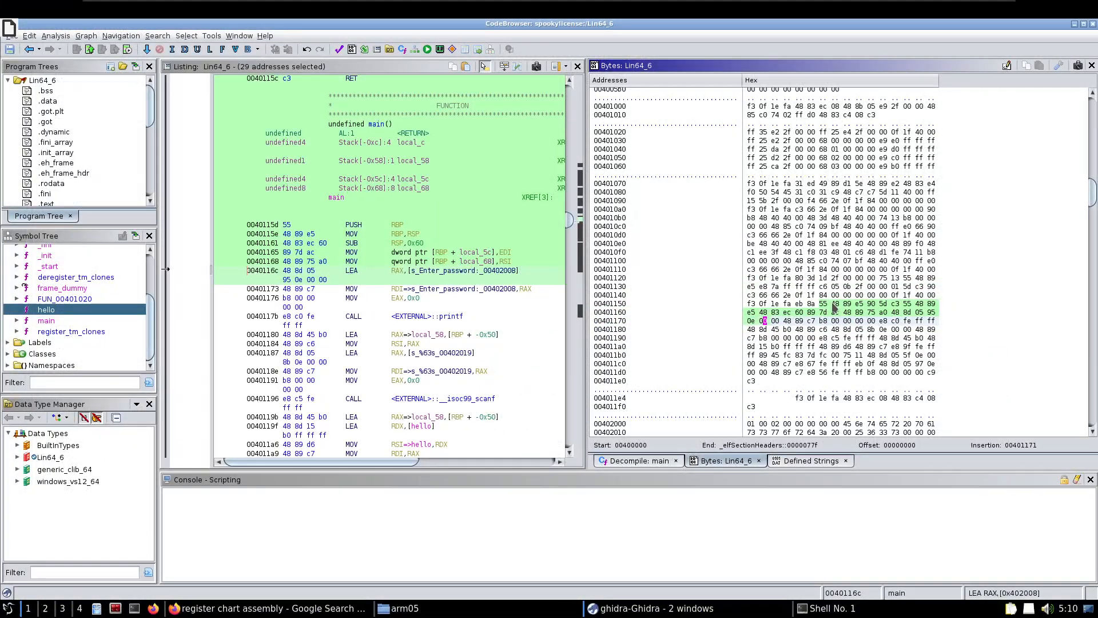
Copy the selected bytes in the Python Byte String format
right_click(833, 308)
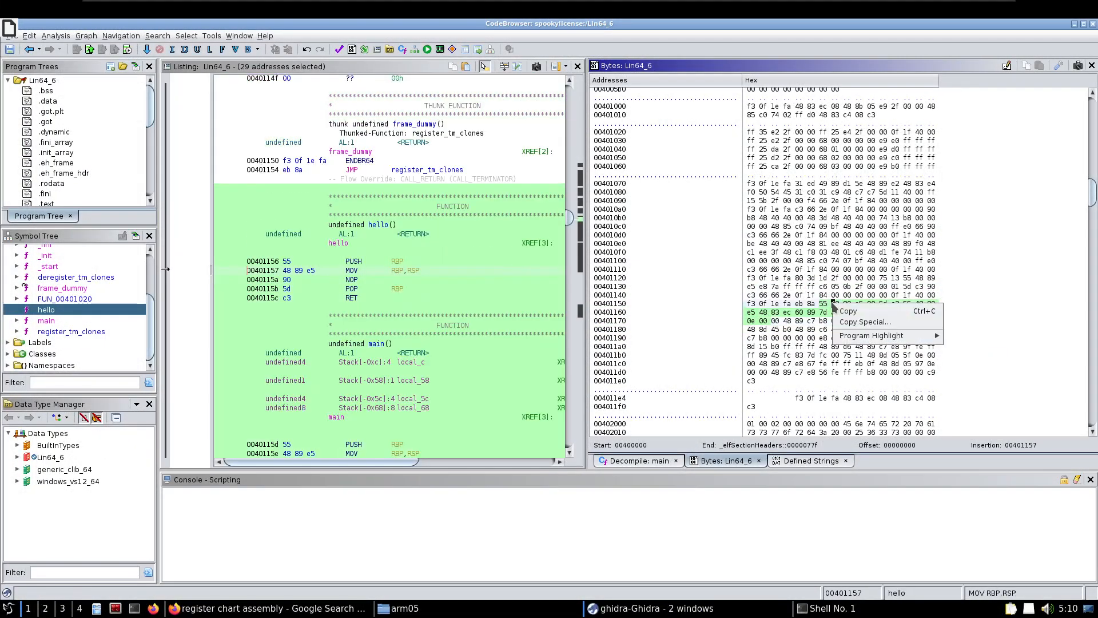
left_click(855, 324)
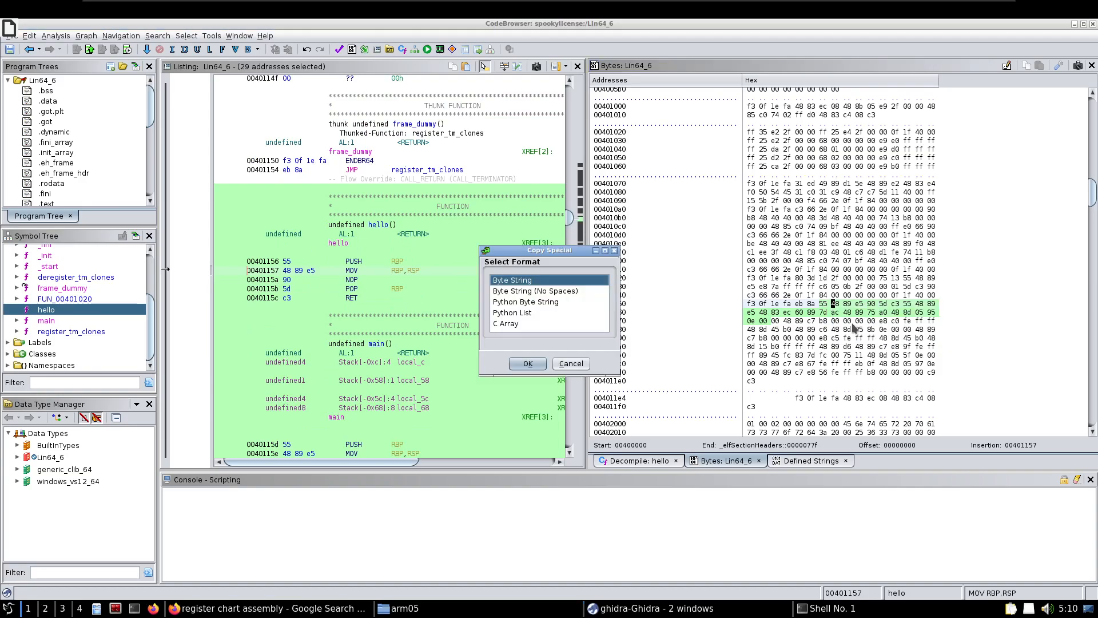
left_click(510, 302)
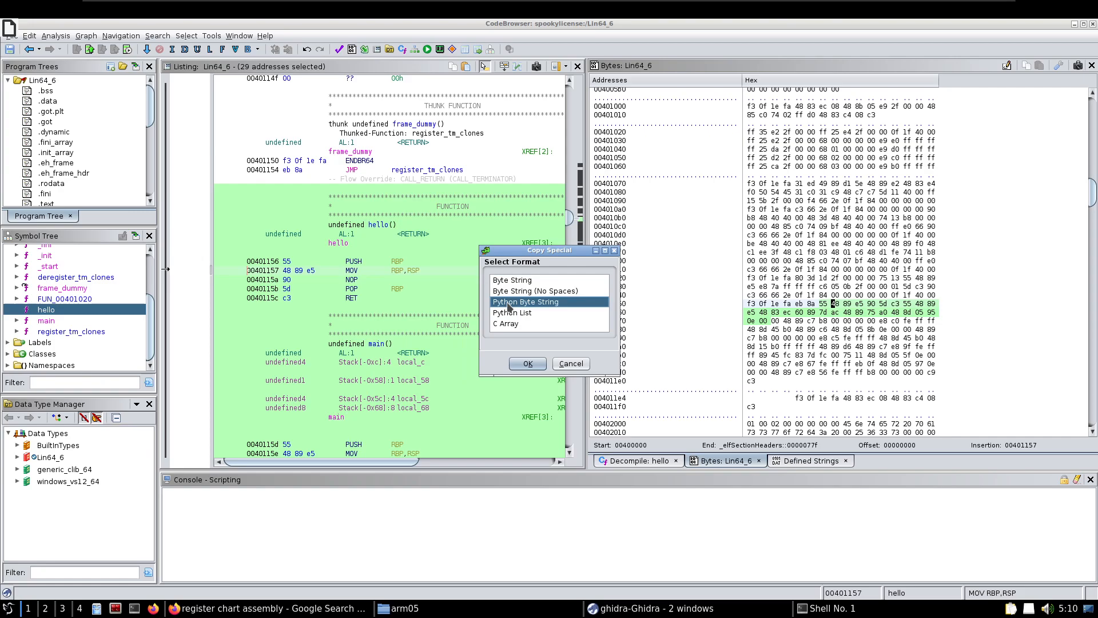
left_click(528, 365)
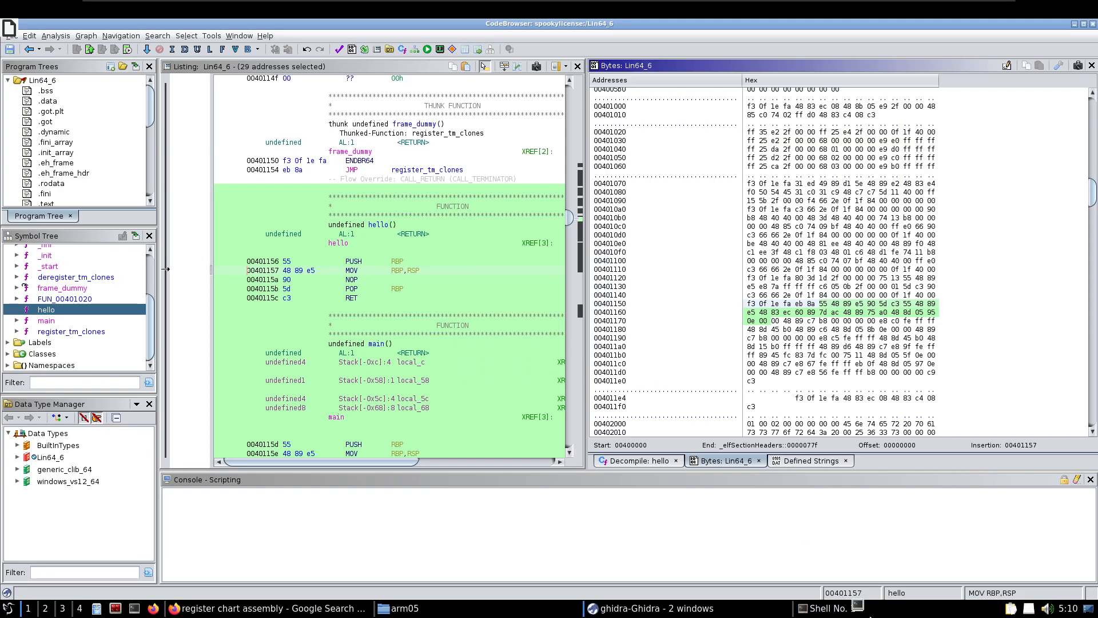
Switch to the shell, move its window clear of the selected bytes, and start an echo command
left_click(869, 615)
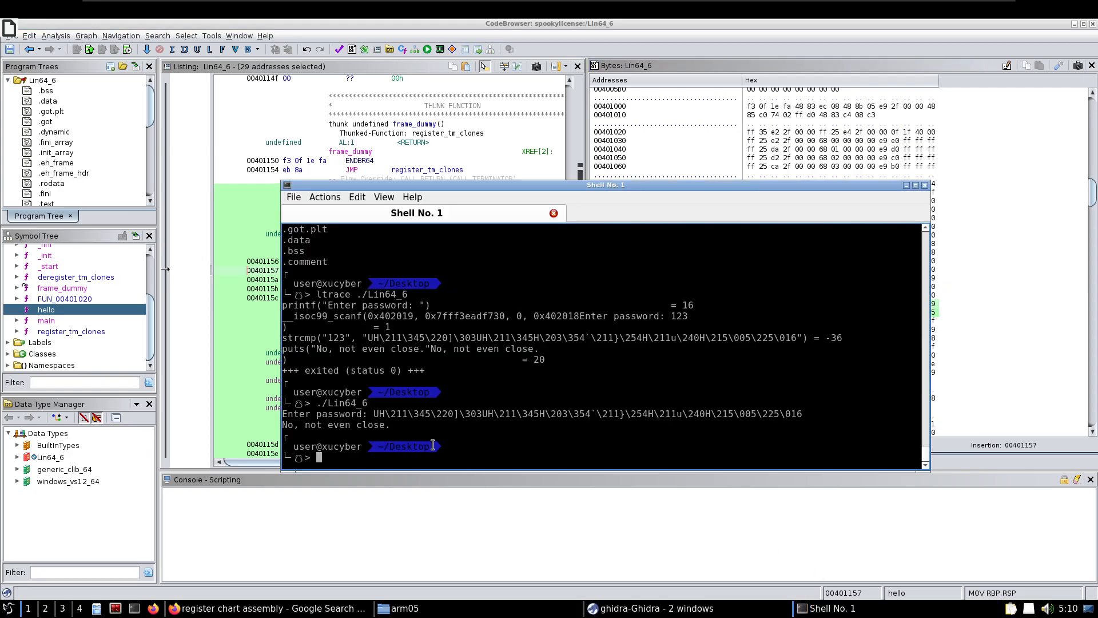
left_click_drag(475, 185, 273, 132)
Add the -e option to the echo command and paste the copied byte string of the hello function as its argument
type("echo -e")
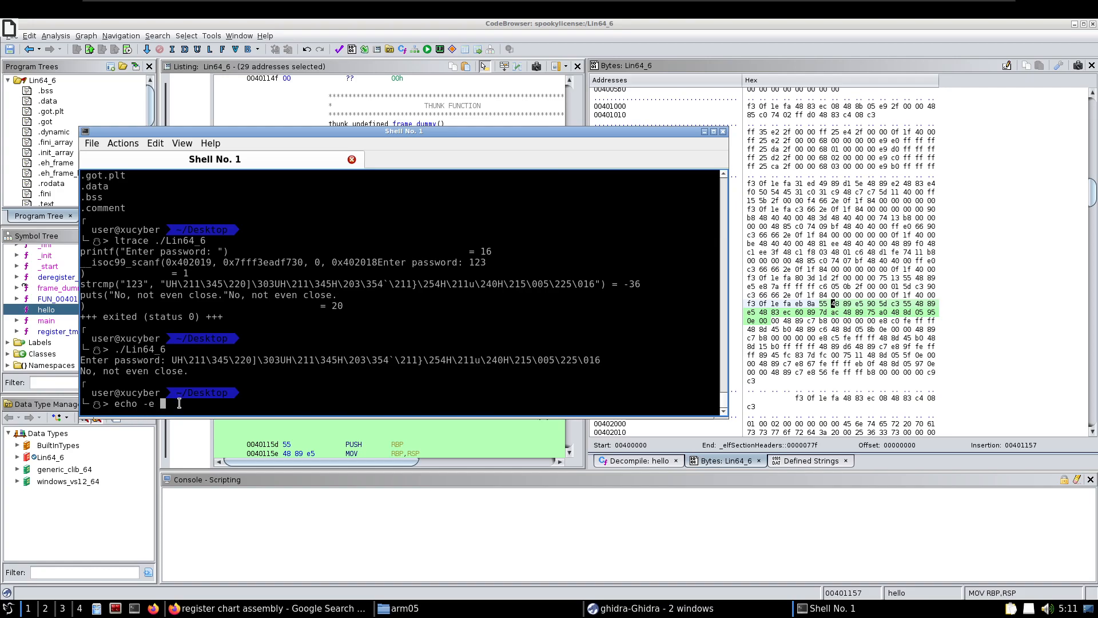
Switch to the shell, move its window clear of the selected bytes, and start an echo command
Add the -e option to the echo command and paste the copied byte string of the hello function as its argument
type("-e")
right_click(179, 403)
left_click(199, 427)
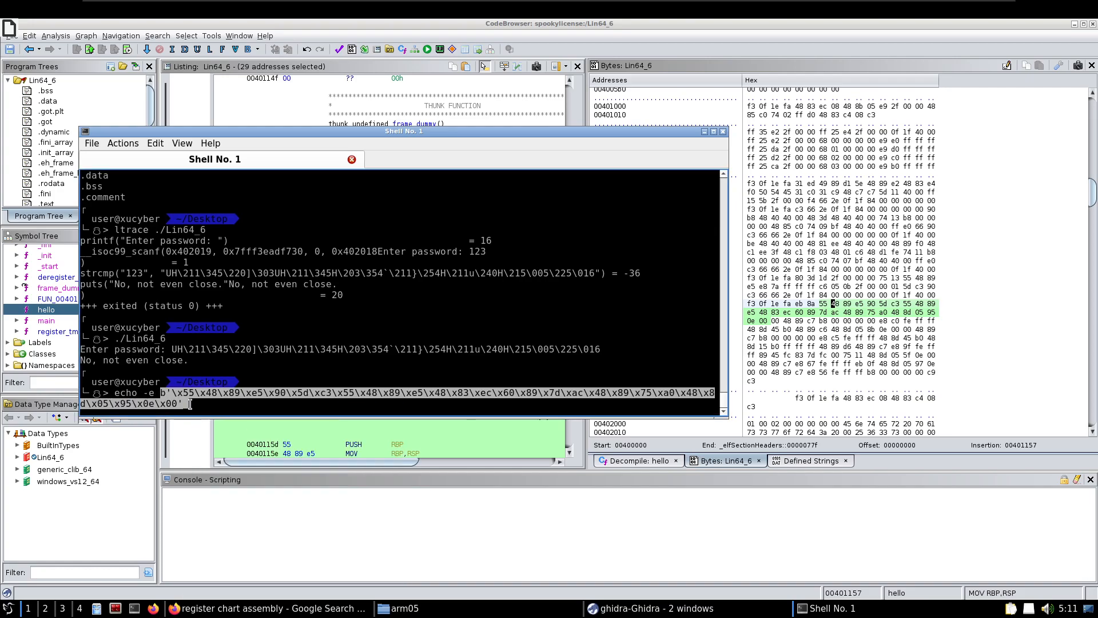
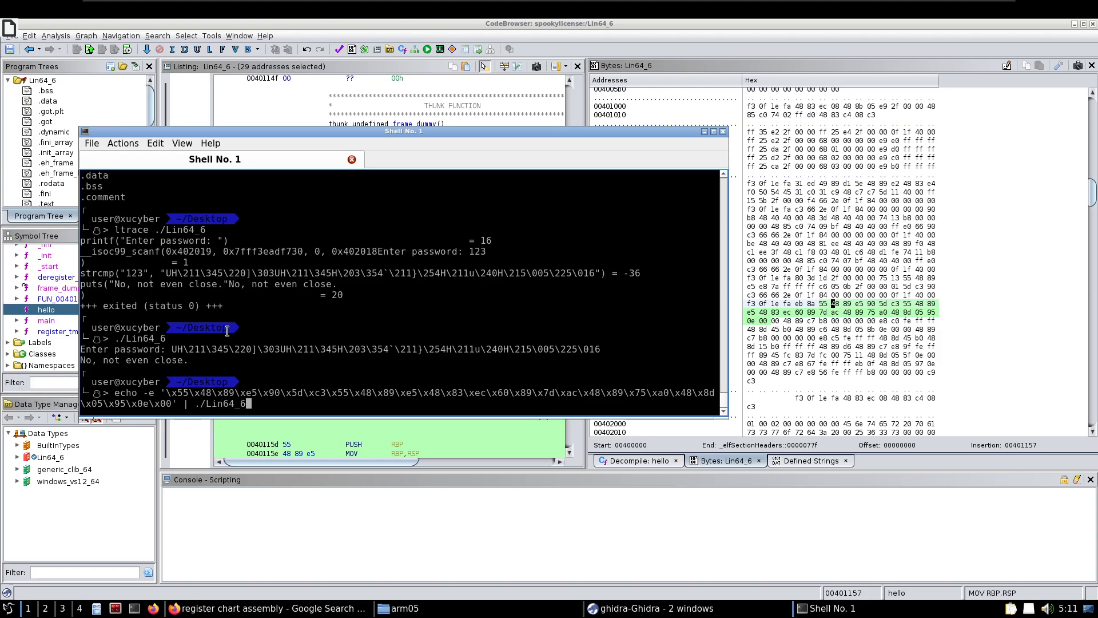
Run the echo -e command with the hello function's byte string piped into ./Lin64_6
key("Return")
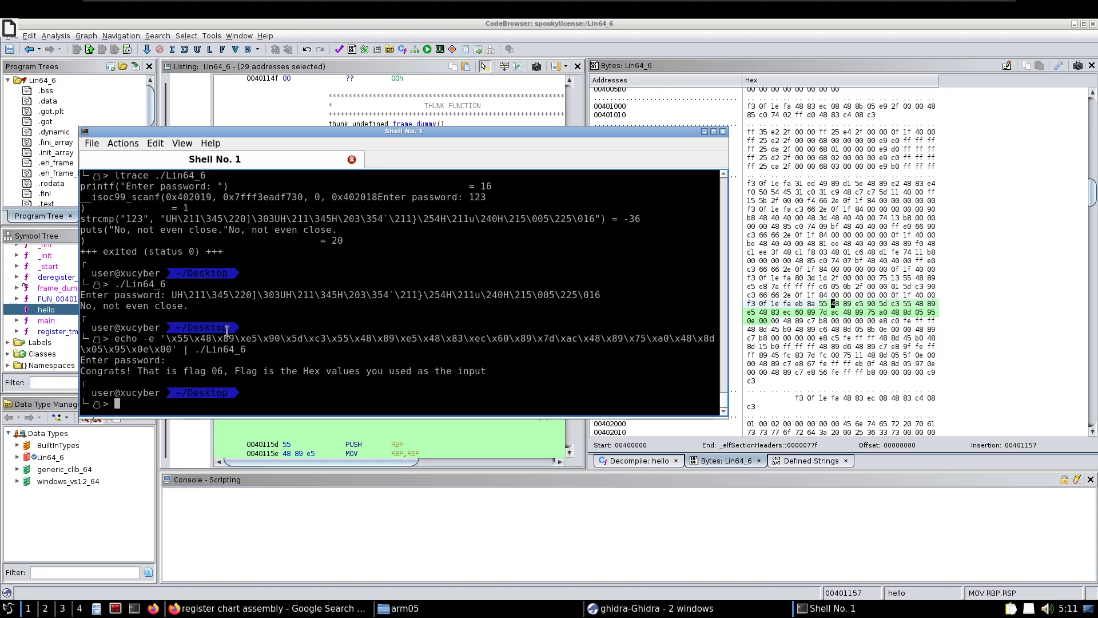
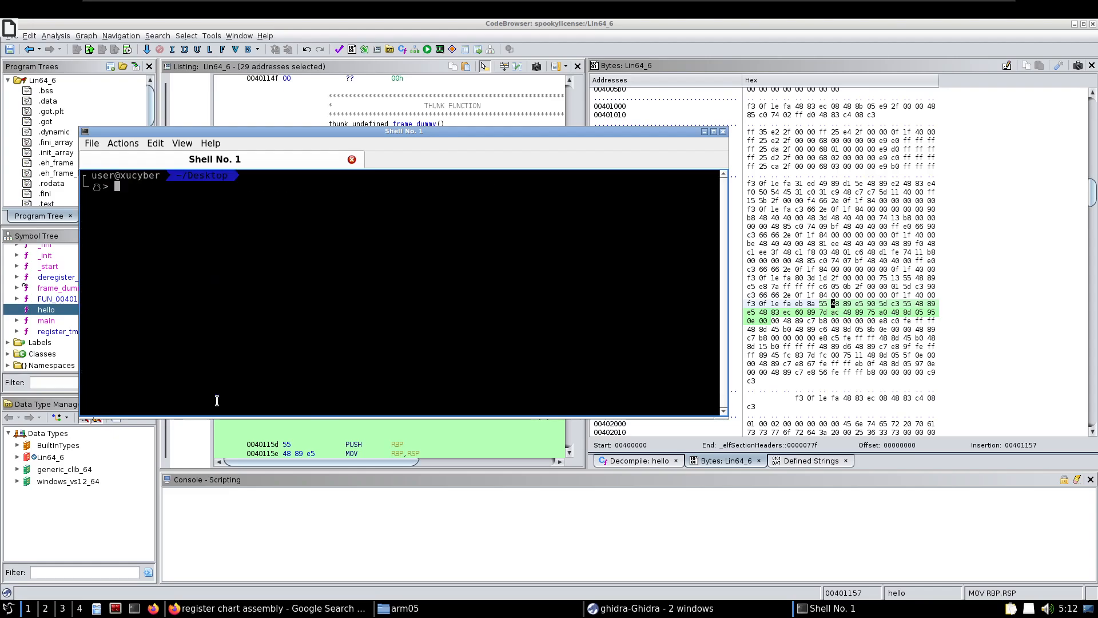
List the Desktop files and run ./Lin64_4 with 123 as the test number
type("ls")
key("Return")
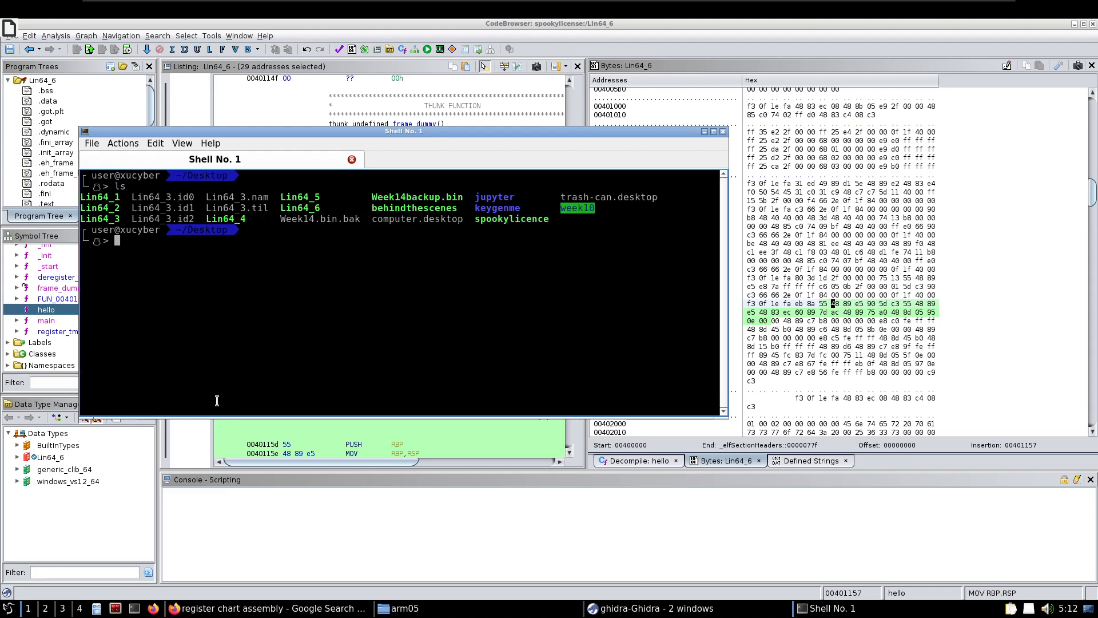
type("./Lin64_4")
key("Return")
type("123")
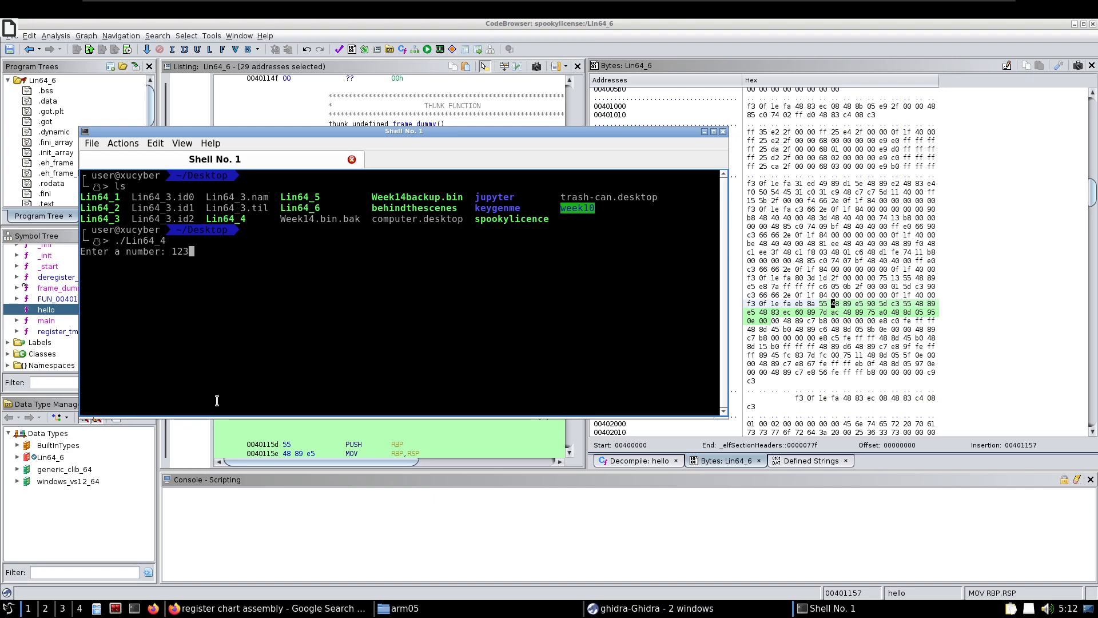
key("Return")
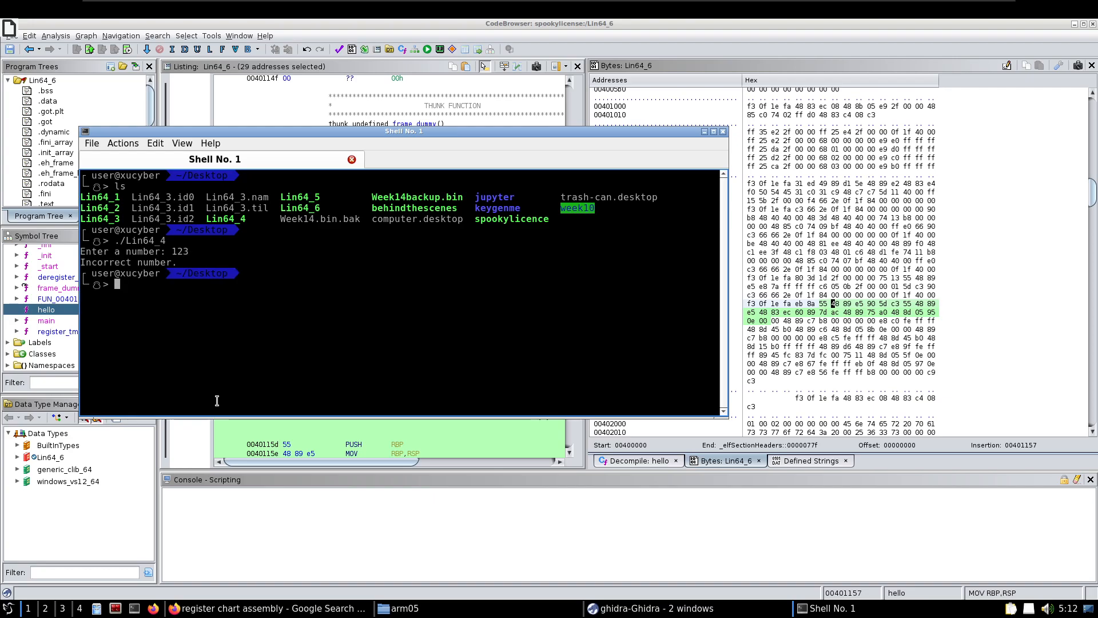
Run strings on ./Lin64_4 and examine its output for the debugger, number prompt and flag messages
type("strings ")
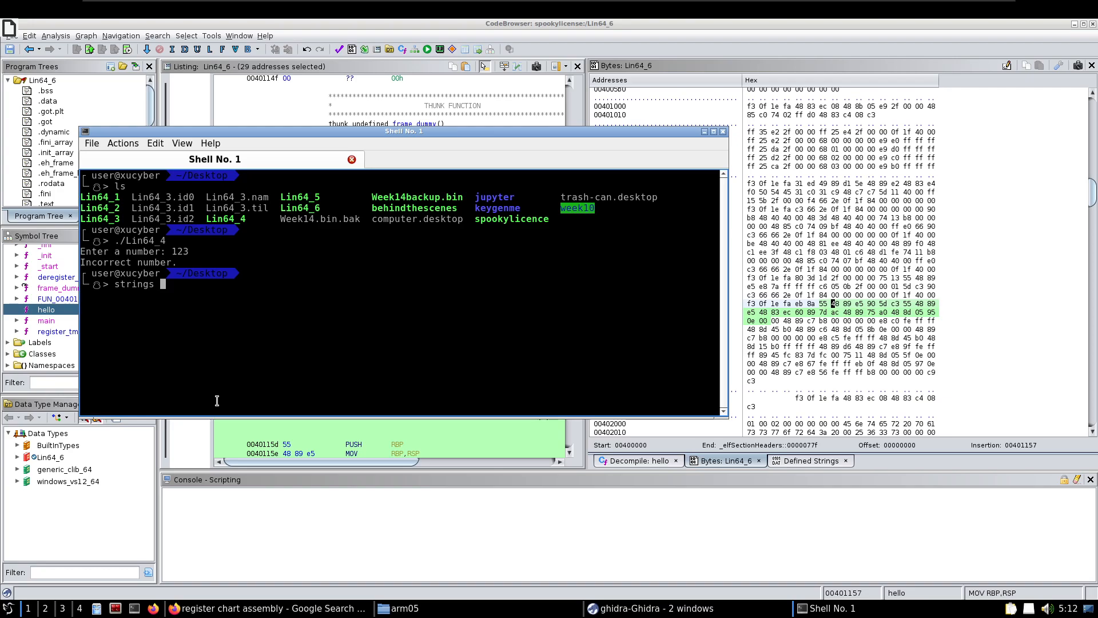
type("./Lin64")
type("-")
type("6")
key("Return")
left_click_drag(85, 229, 233, 229)
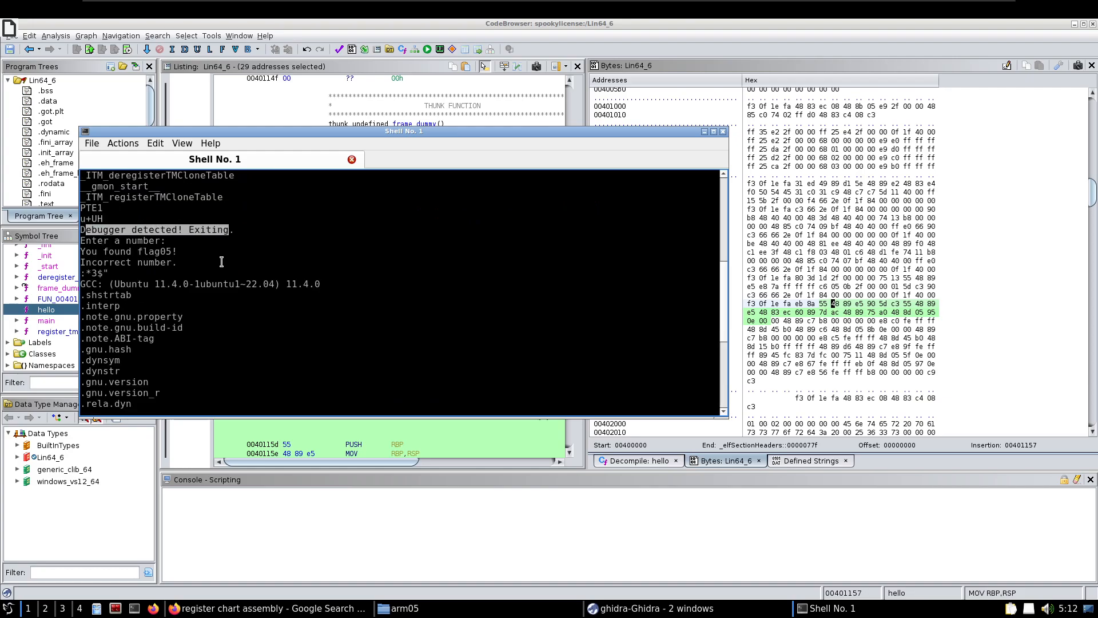
scroll(215, 268, "up", 2)
left_click_drag(87, 319, 189, 329)
scroll(84, 309, "down", 8)
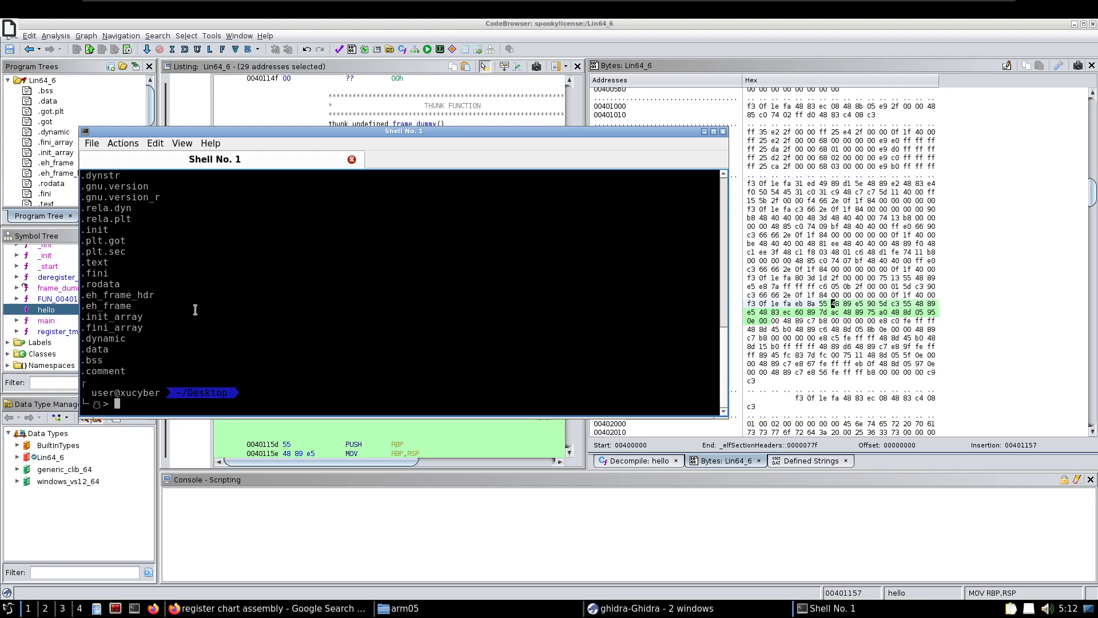
Trace the library calls of ./Lin64_4 with ltrace
type("ltrace")
key("BackSpace")
key("BackSpace")
key("BackSpace")
key("BackSpace")
key("BackSpace")
key("BackSpace")
key("BackSpace")
key("Up")
key("Left")
key("Left")
key("Left")
key("Left")
key("Left")
key("Left")
key("Left")
key("Left")
key("Left")
key("BackSpace")
key("BackSpace")
key("BackSpace")
key("BackSpace")
key("BackSpace")
key("BackSpace")
key("BackSpace")
key("BackSpace")
type("ltrace")
key("Return")
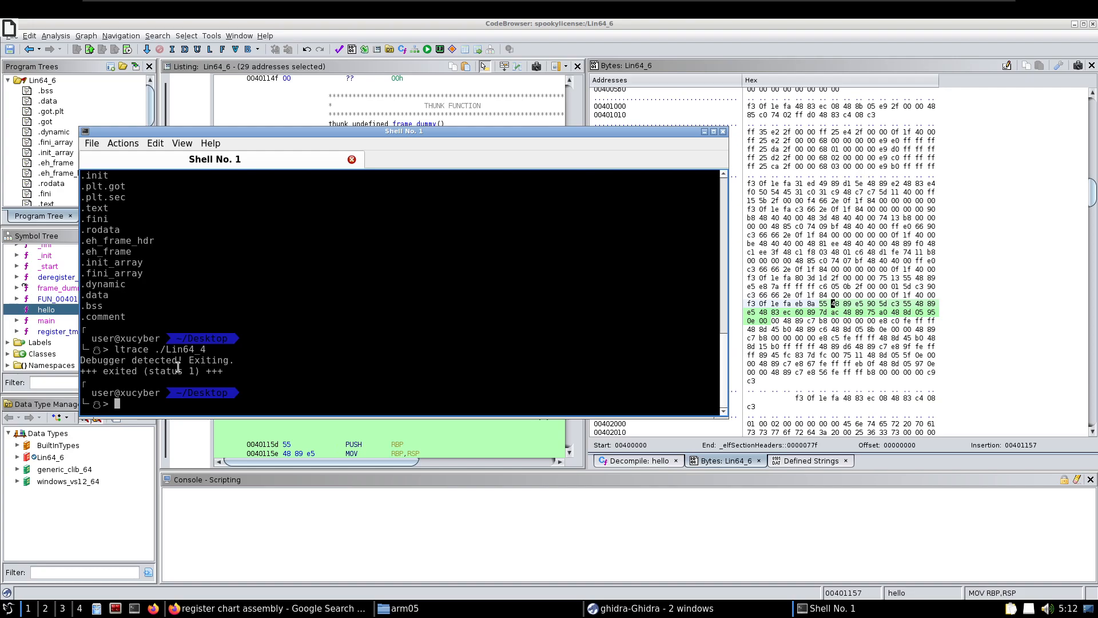
Switch from the shell to Ghidra, replace Lin64_6 with Lin64_4 in the CodeBrowser, and expand its Functions in the symbol tree
left_click(706, 133)
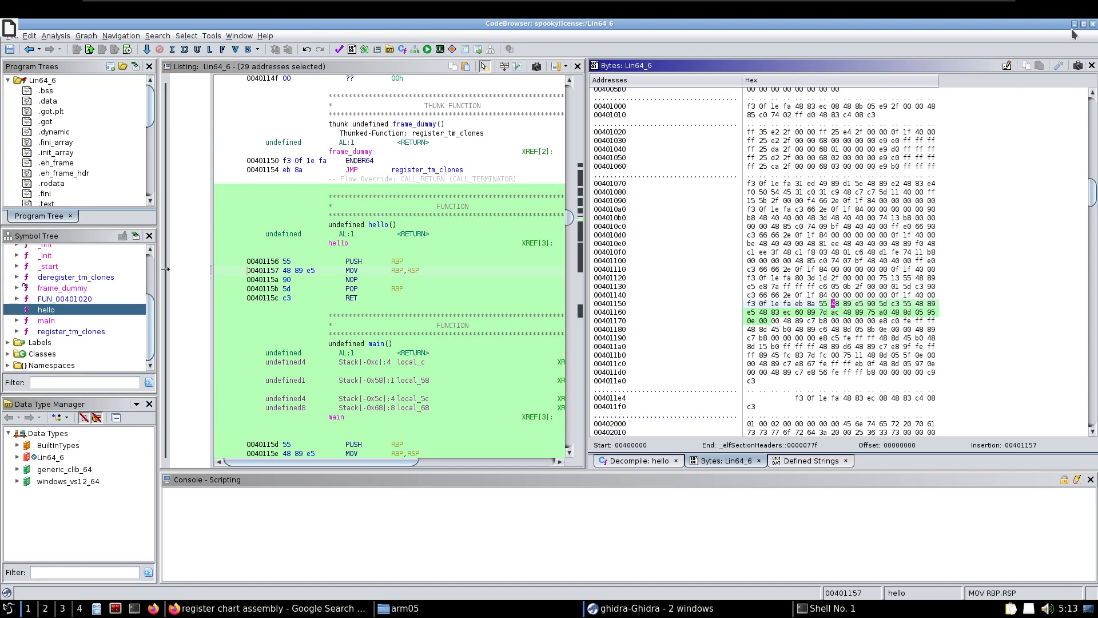
left_click(1093, 24)
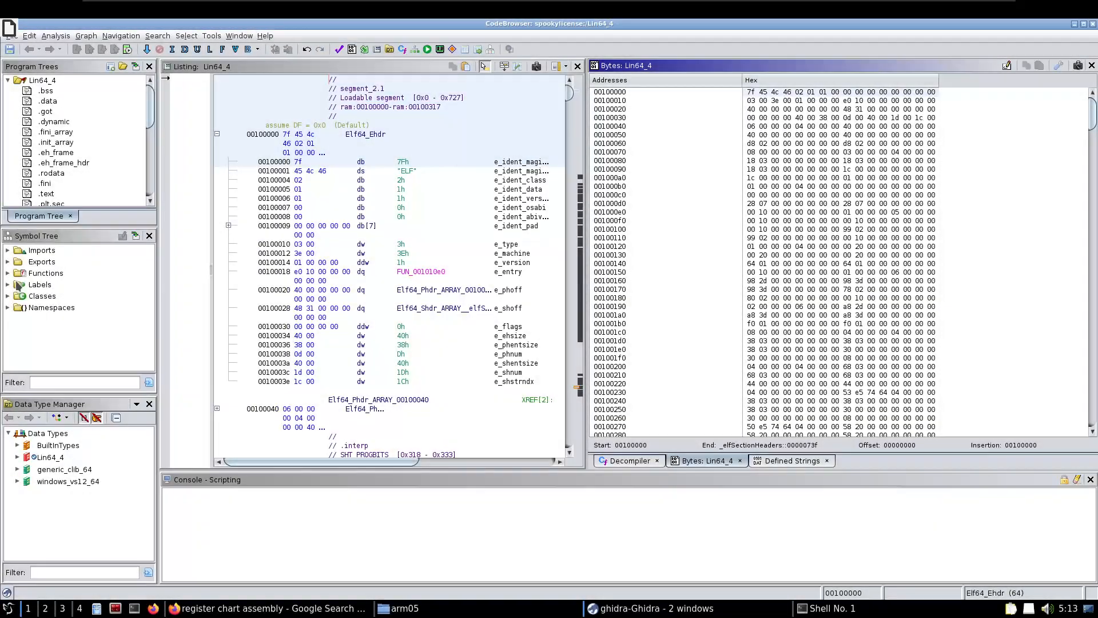
left_click(8, 274)
scroll(47, 305, "down", 3)
scroll(76, 320, "up", 2)
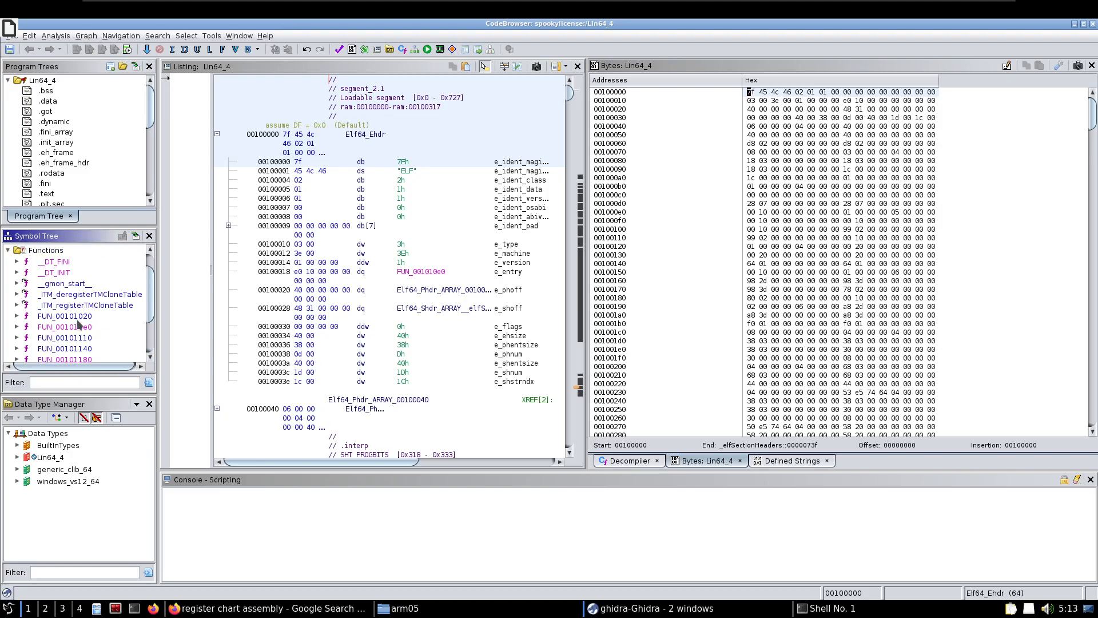
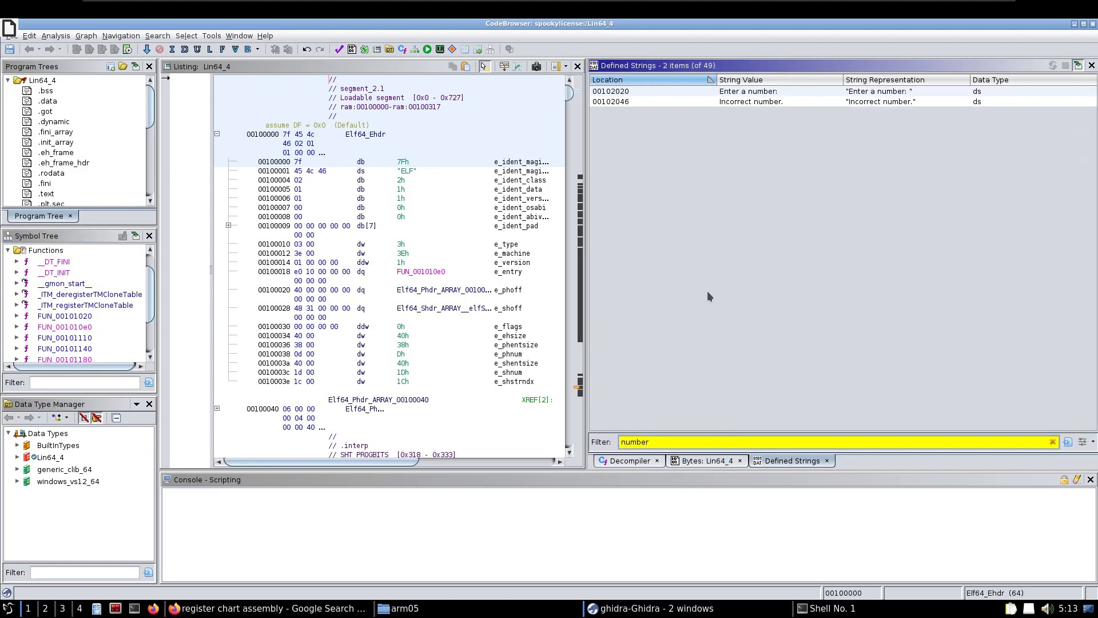
Follow the "Enter a number: " string to the code that references it and display that function's decompiled code
left_click(751, 92)
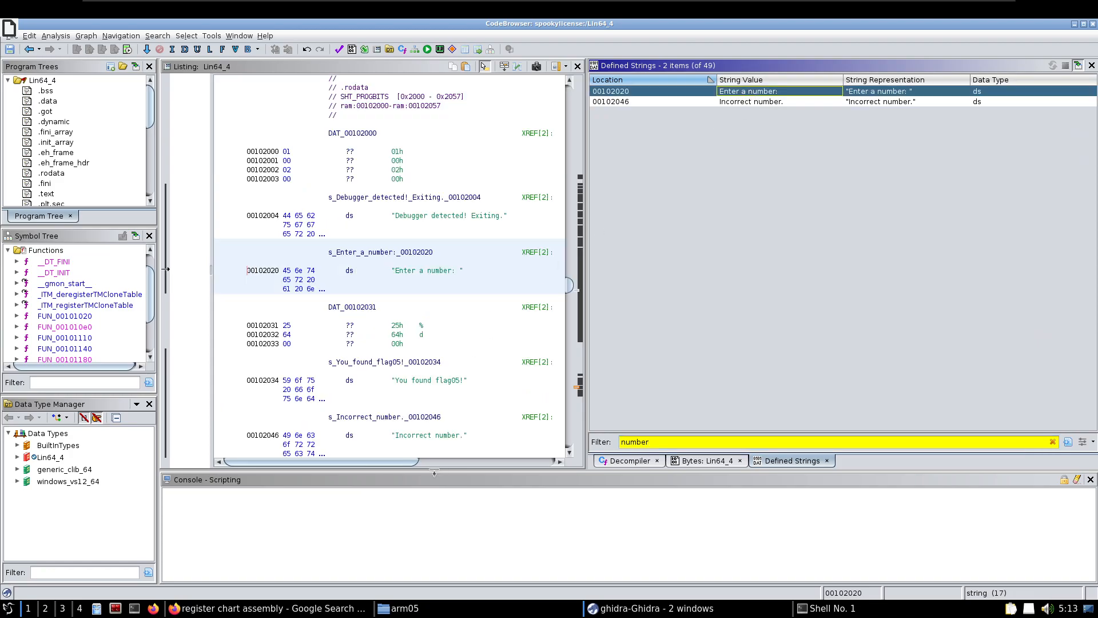
left_click_drag(361, 464, 497, 473)
double_click(355, 251)
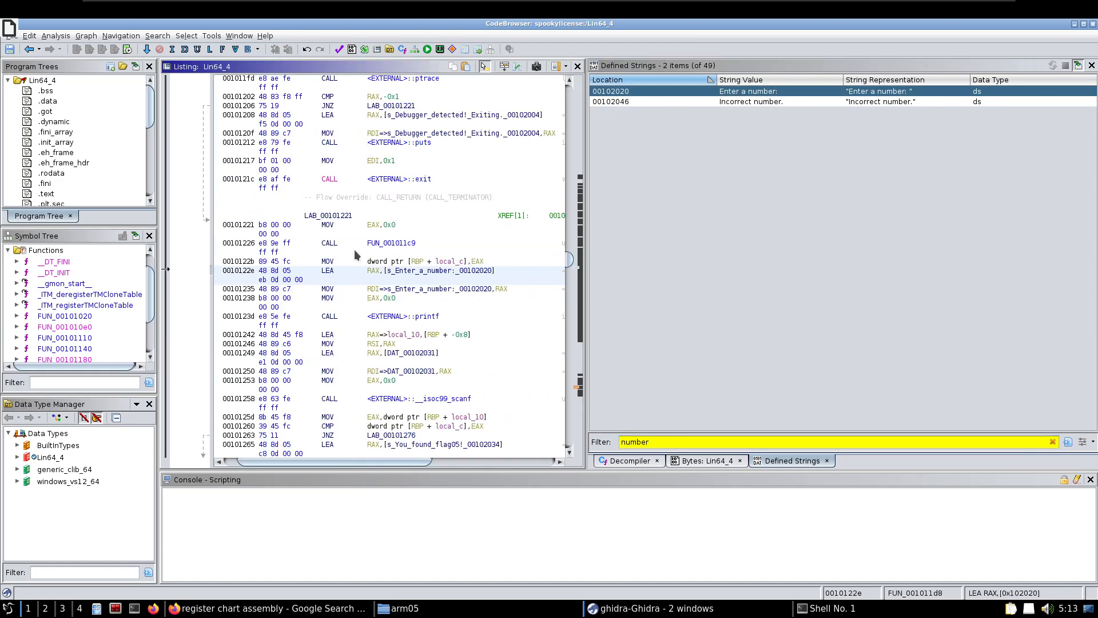
left_click(629, 461)
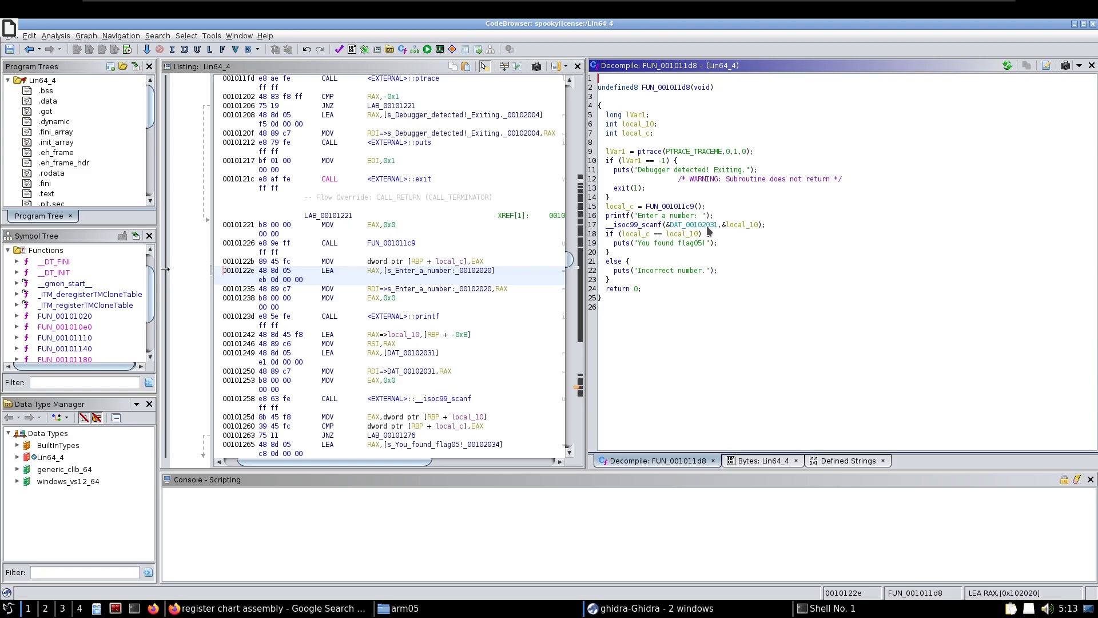
Trace the scanf arguments and the compared variable local_c in the number check, and open the decompiled code of FUN_001011c9, which sets local_c
left_click(735, 226)
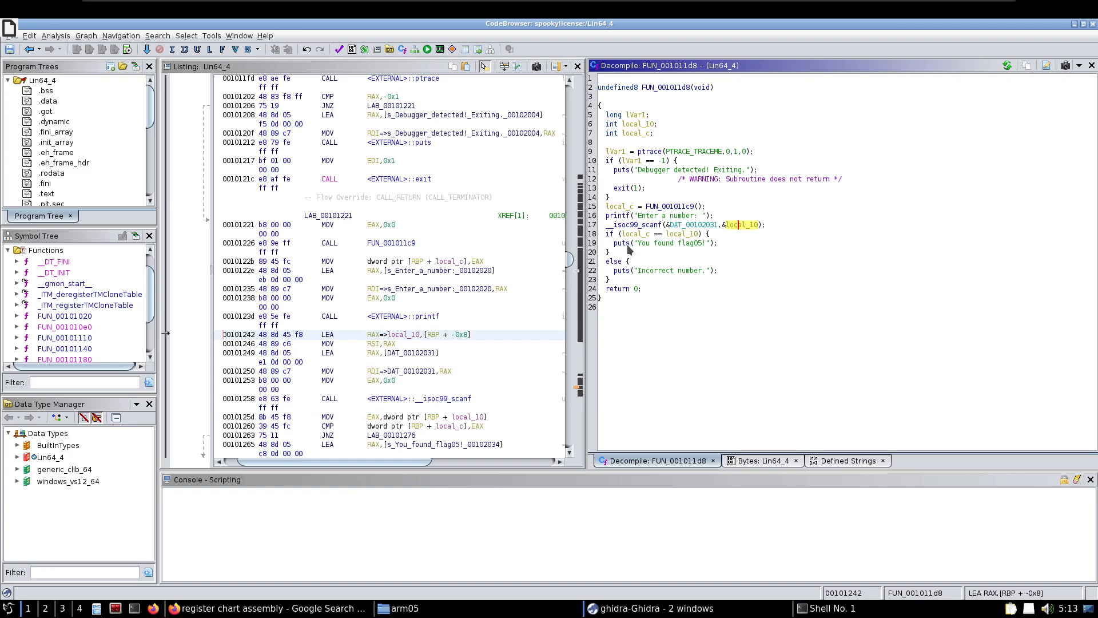
left_click(689, 225)
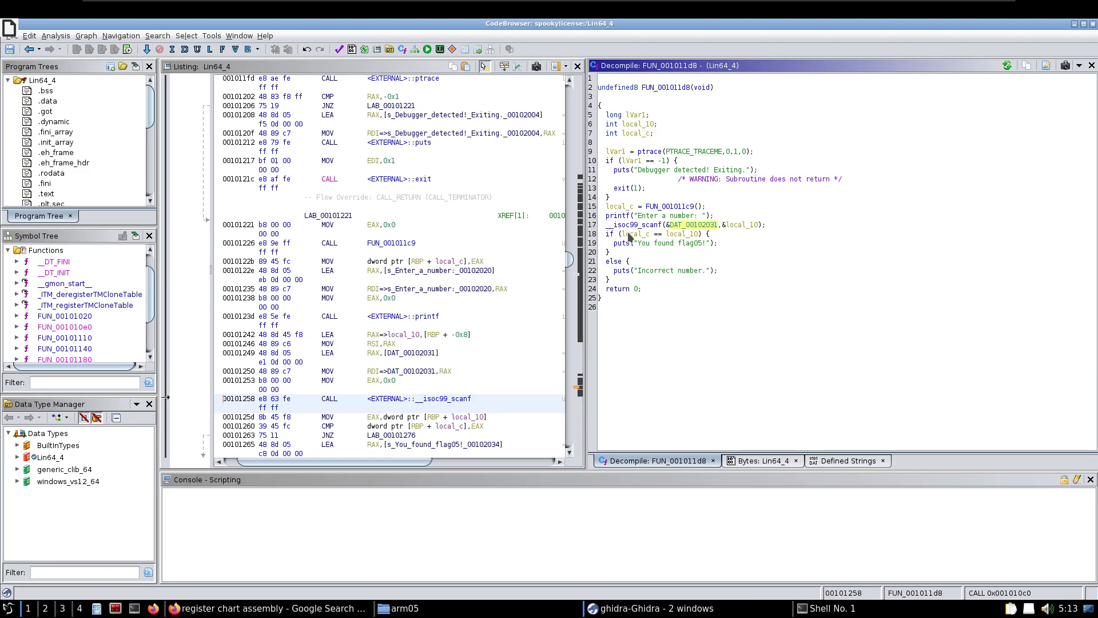
mouse_move(628, 238)
left_click(627, 236)
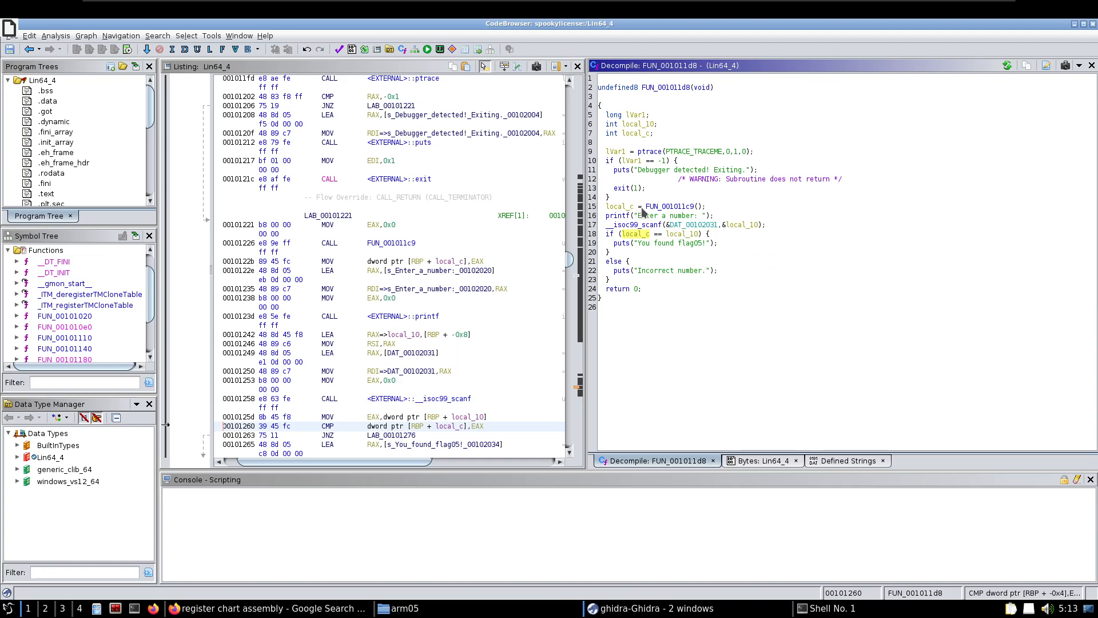
left_click(663, 209)
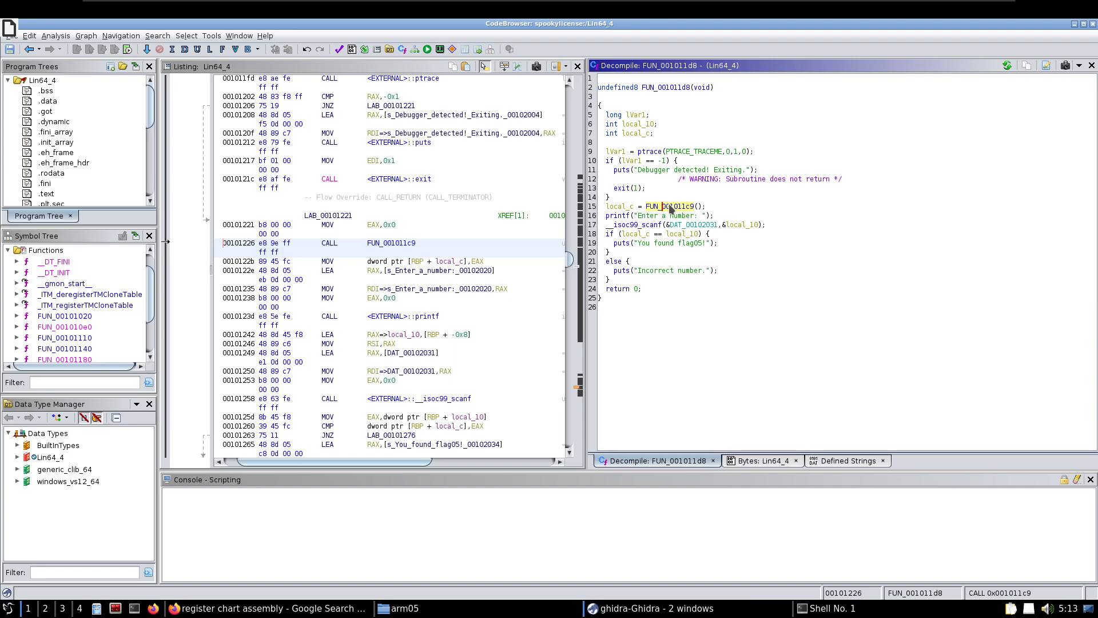
double_click(671, 208)
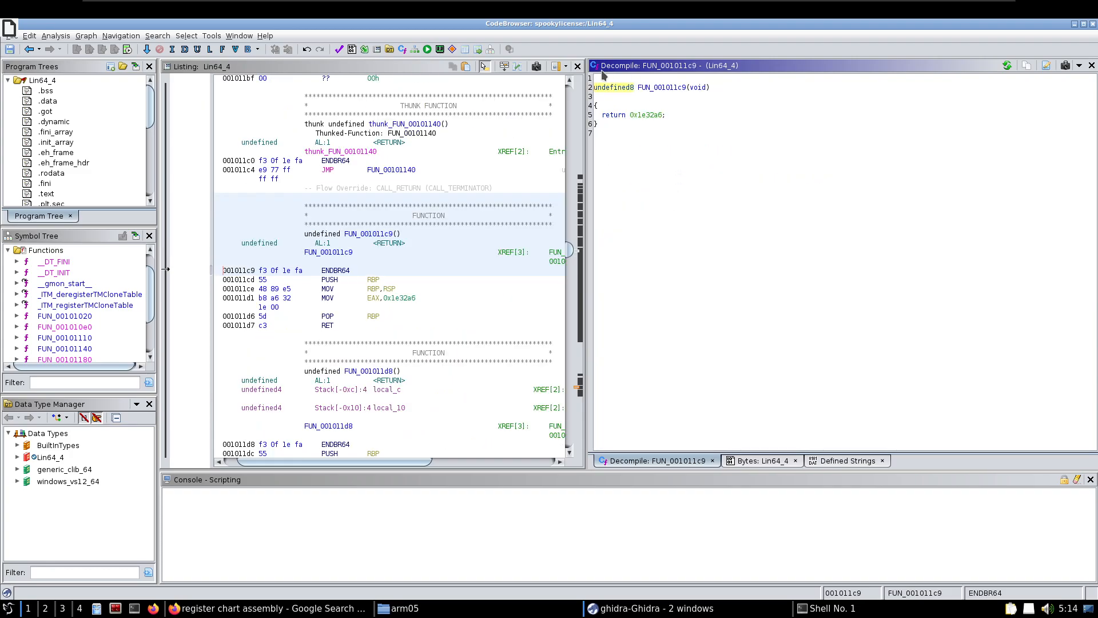
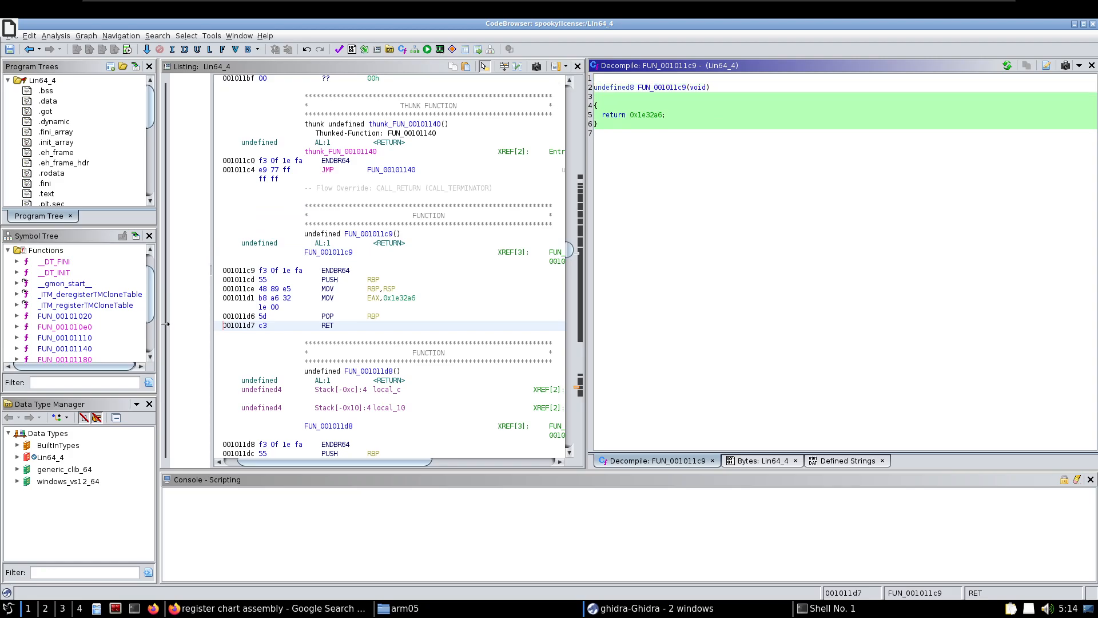
Convert the hexadecimal constant returned by FUN_001011c9 to decimal in the decompiled code
left_click(619, 125)
left_click(634, 112)
left_click(632, 128)
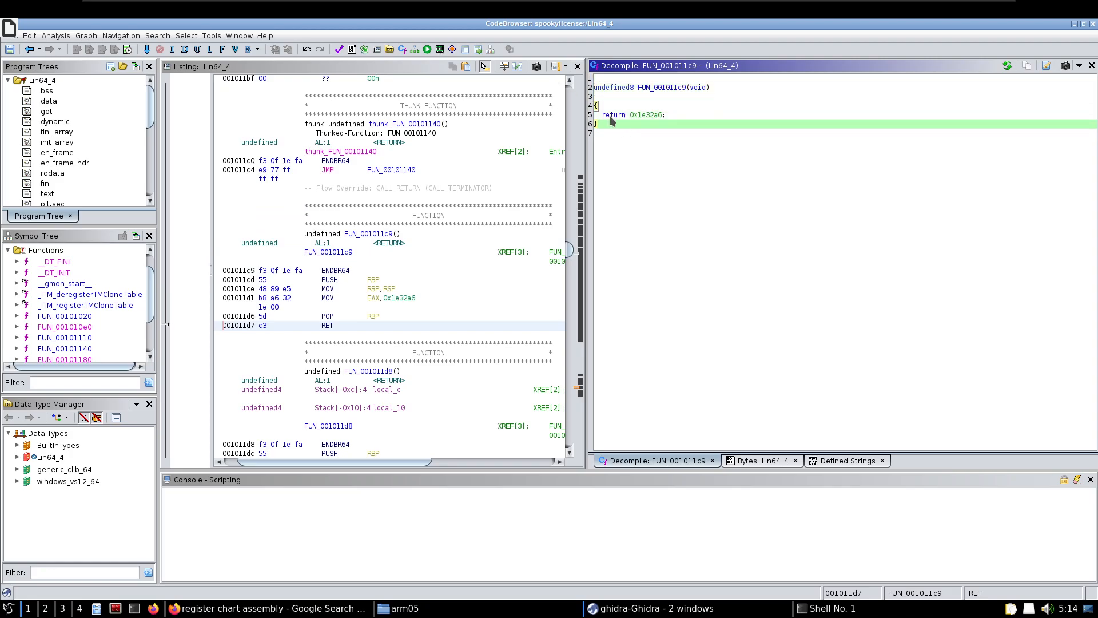
left_click(641, 116)
right_click(645, 118)
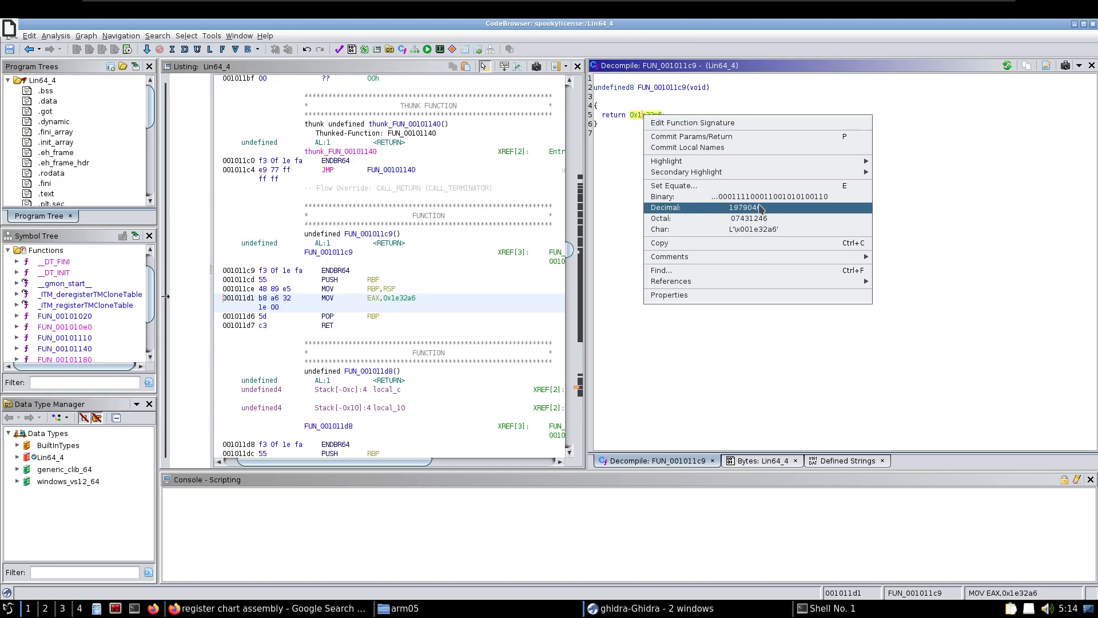
left_click(760, 208)
Copy the decimal return value of FUN_001011c9 from the decompiled code
double_click(645, 117)
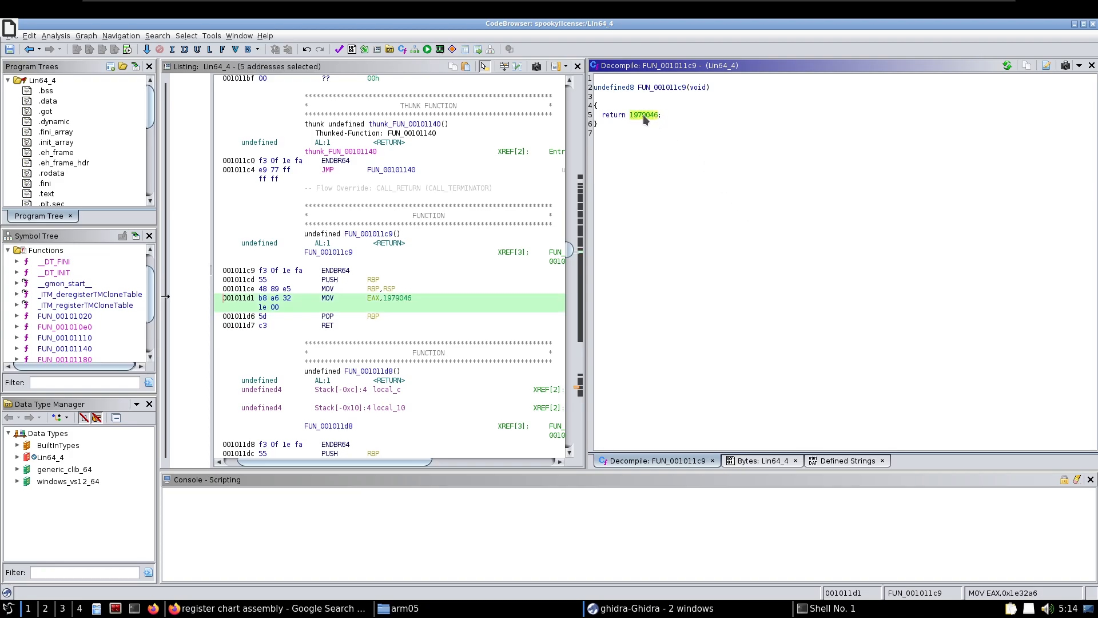
right_click(644, 117)
left_click(649, 117)
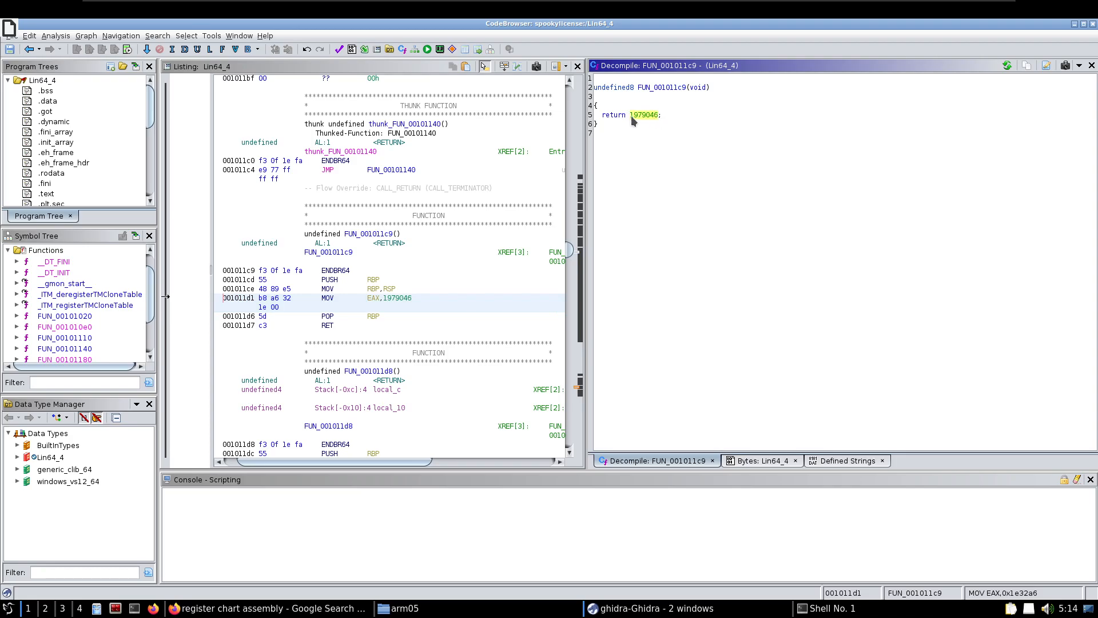
right_click(642, 115)
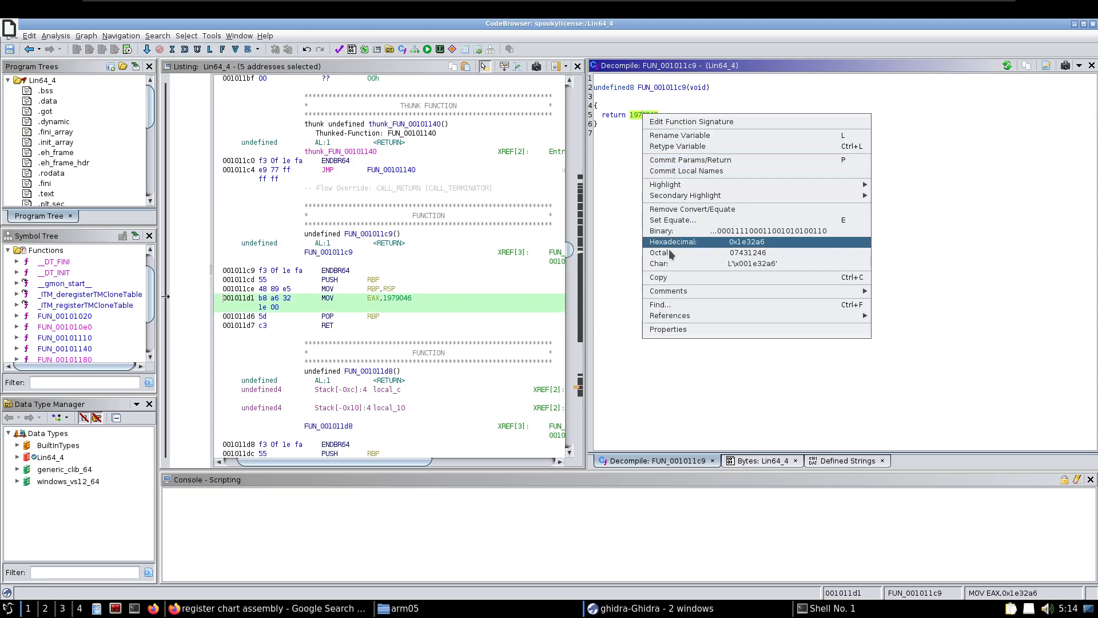
left_click(672, 277)
Switch to the terminal, strip ltrace from the last command to leave ./Lin64_4, and paste the copied number as its argument
left_click(807, 608)
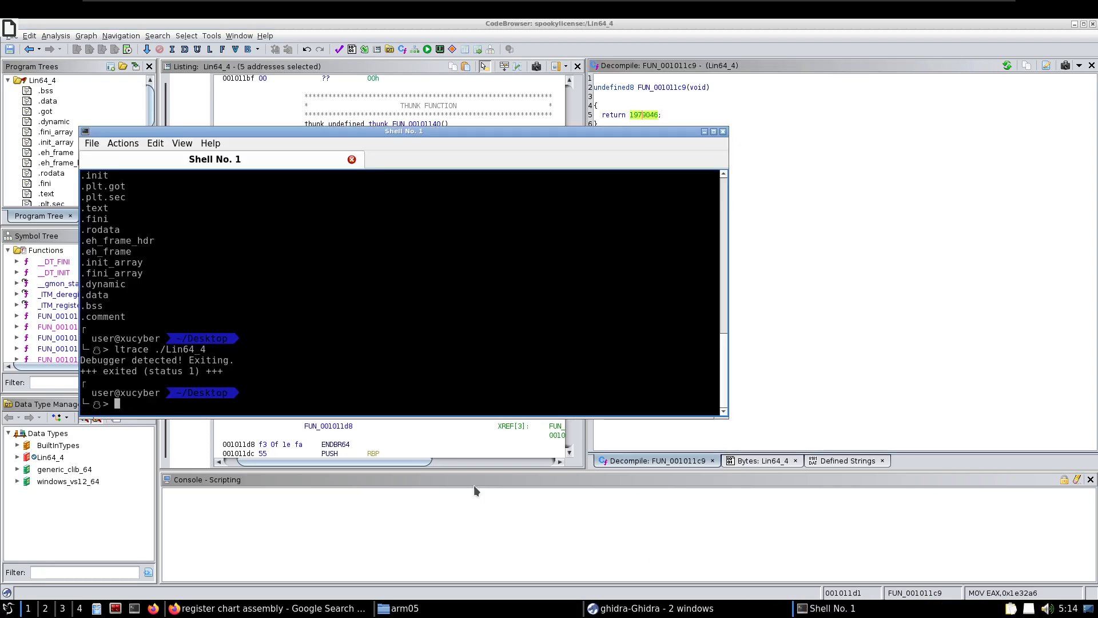
key("Up")
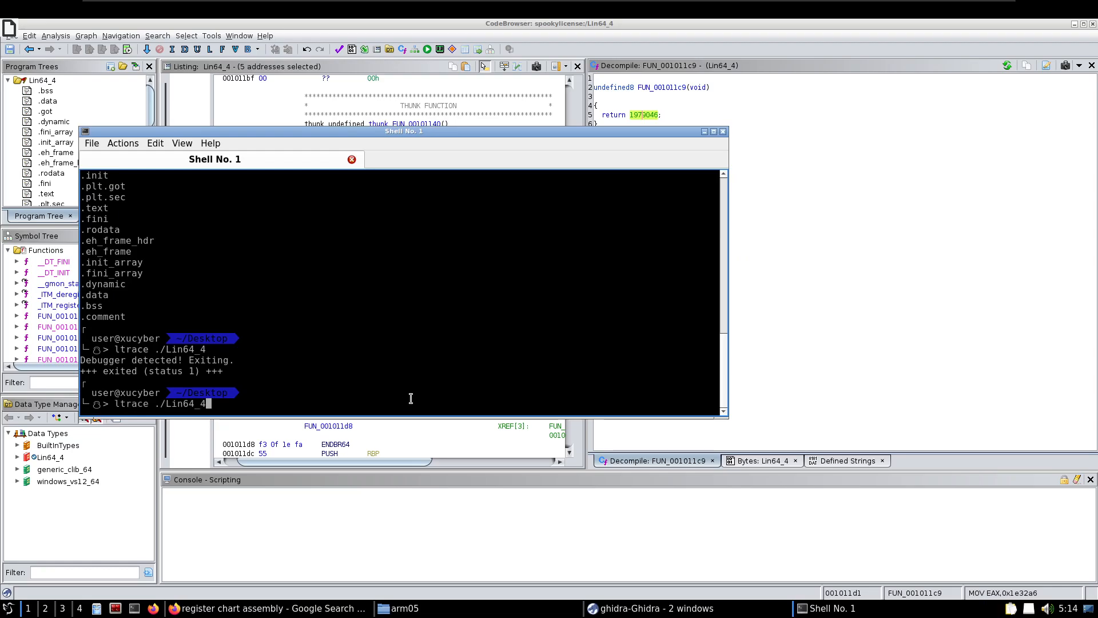
key("Left")
key("Left")
key("Left")
key("Left")
key("Left")
key("Left")
key("Left")
key("Left")
key("Left")
key("BackSpace")
key("BackSpace")
key("BackSpace")
key("BackSpace")
key("BackSpace")
key("BackSpace")
key("BackSpace")
key("Right")
key("Right")
key("Right")
key("Right")
key("Right")
key("Right")
key("Right")
key("Right")
key("Right")
right_click(411, 398)
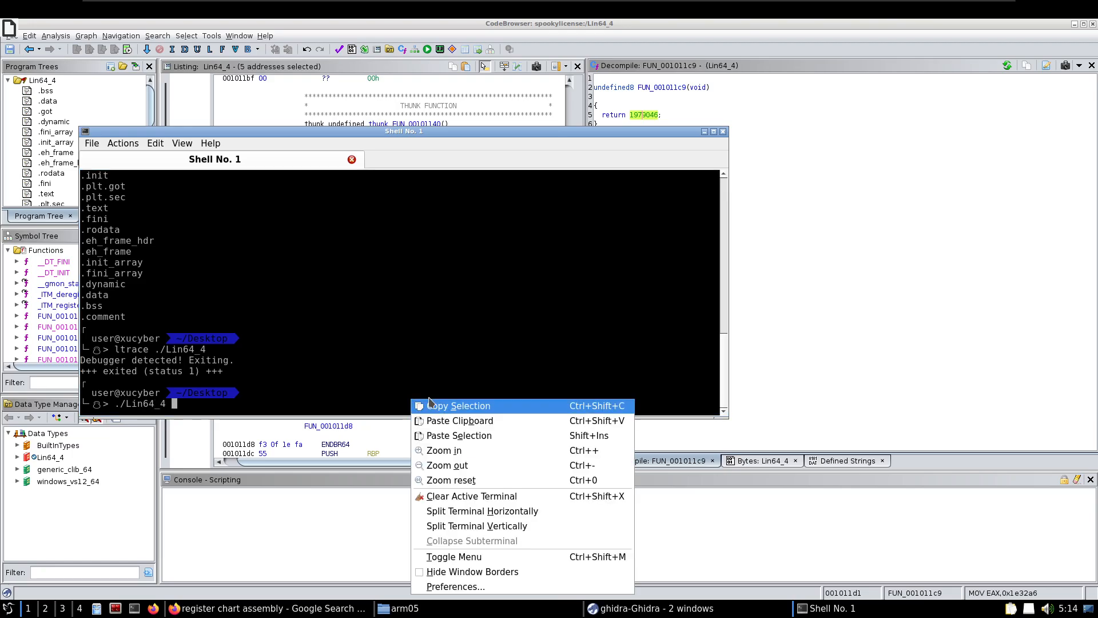
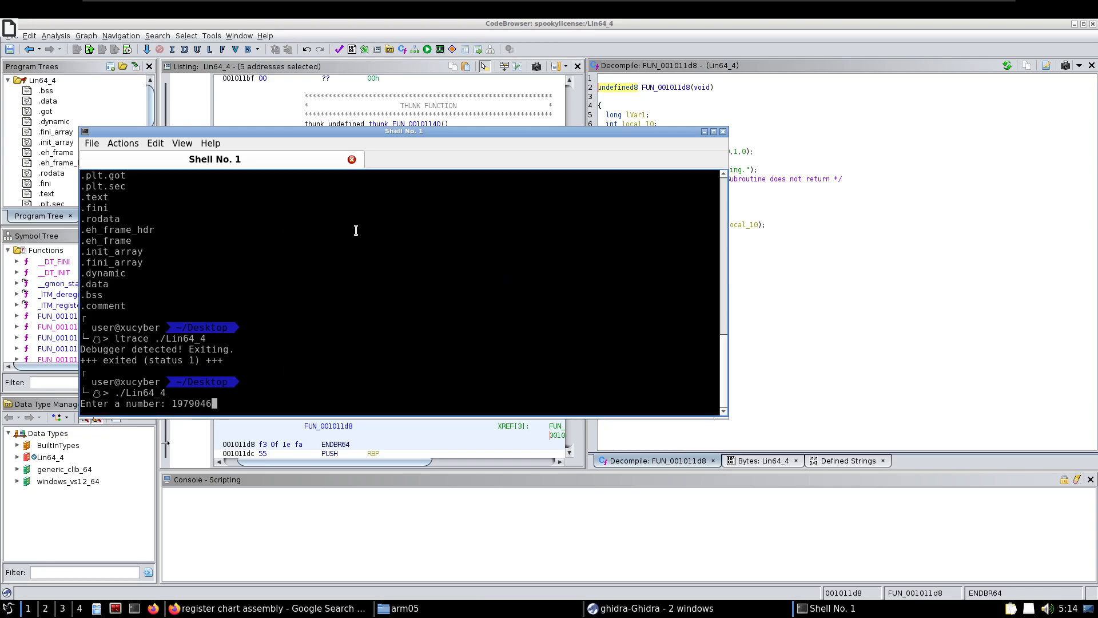
Submit the pasted number to the running Lin64_4 program
key("Return")
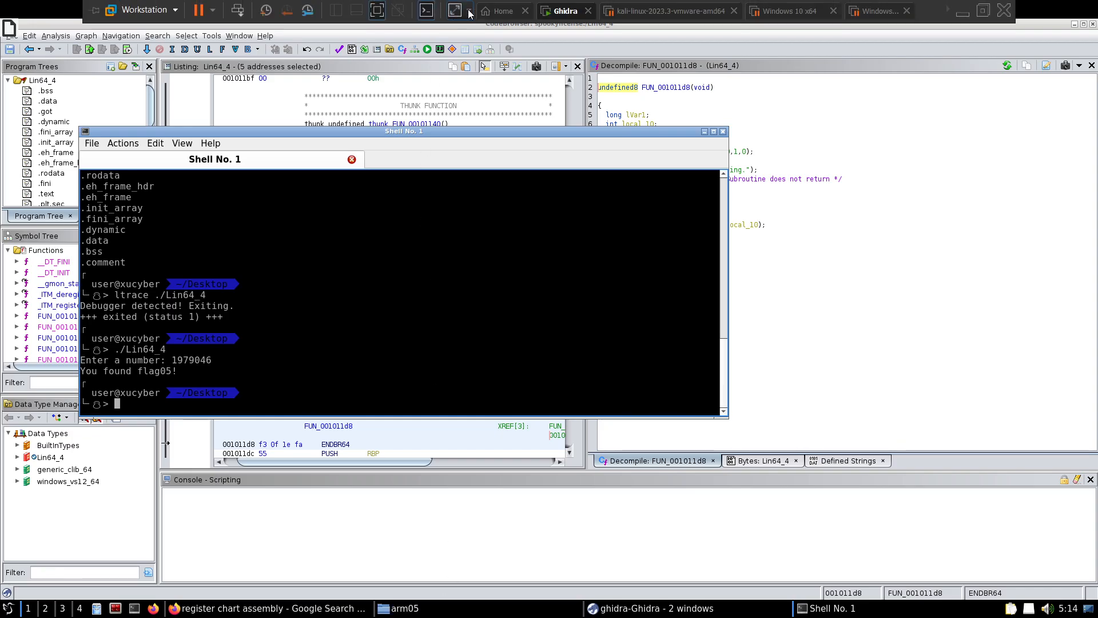
Take the virtual machine out of full screen, switch to Microsoft Edge and stop the running stopwatch
left_click(427, 11)
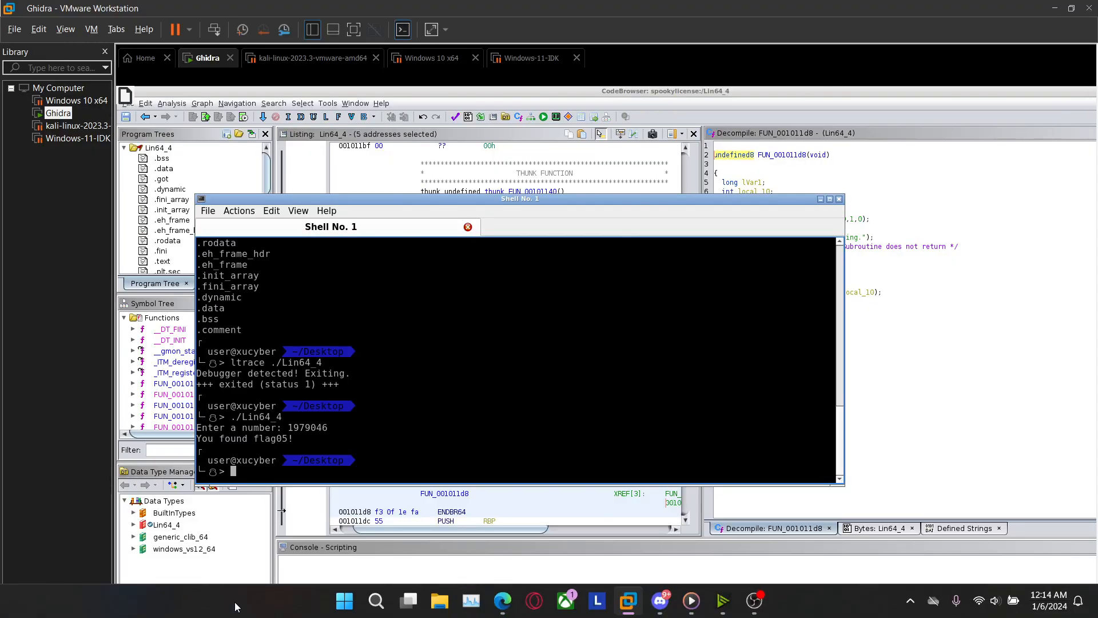
left_click(503, 607)
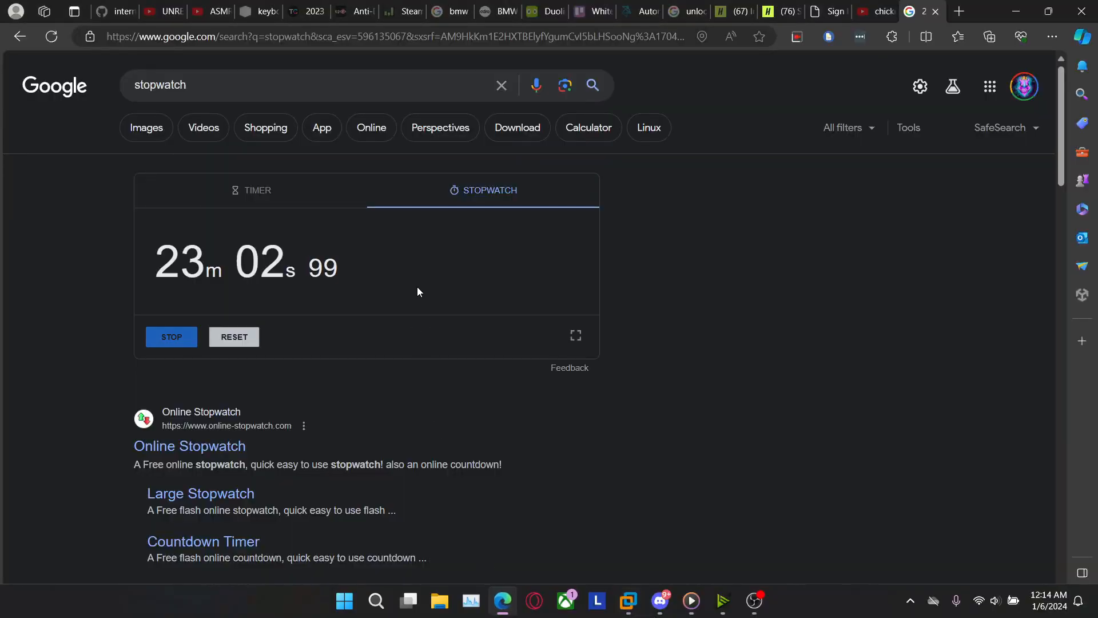
left_click(188, 339)
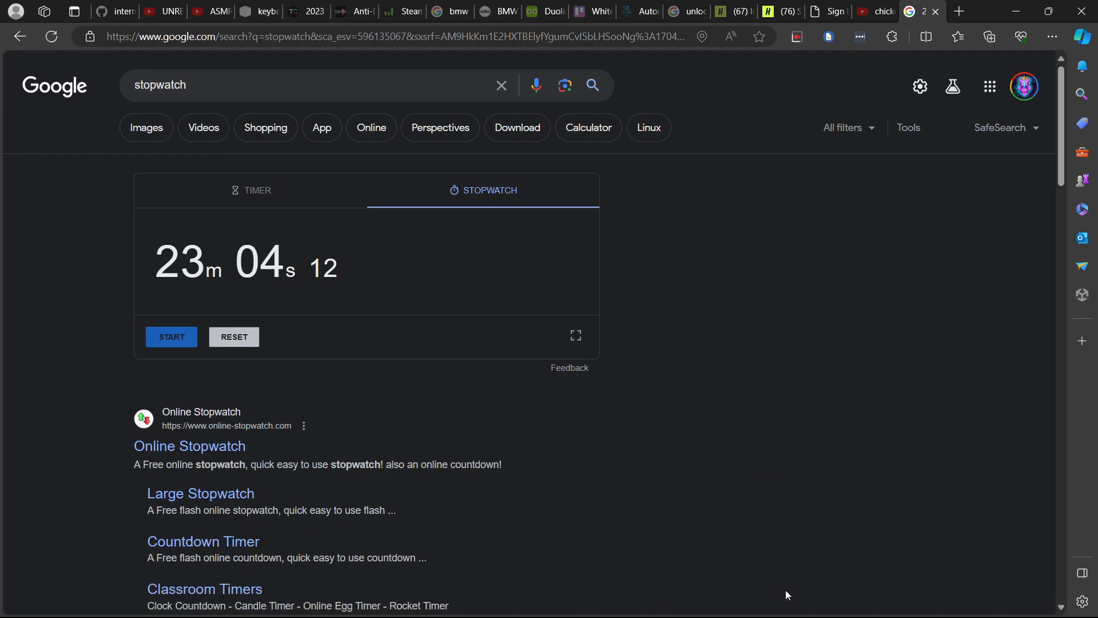
Switch back to VMware Workstation and reposition the terminal window over the Ghidra code browser
mouse_move(787, 617)
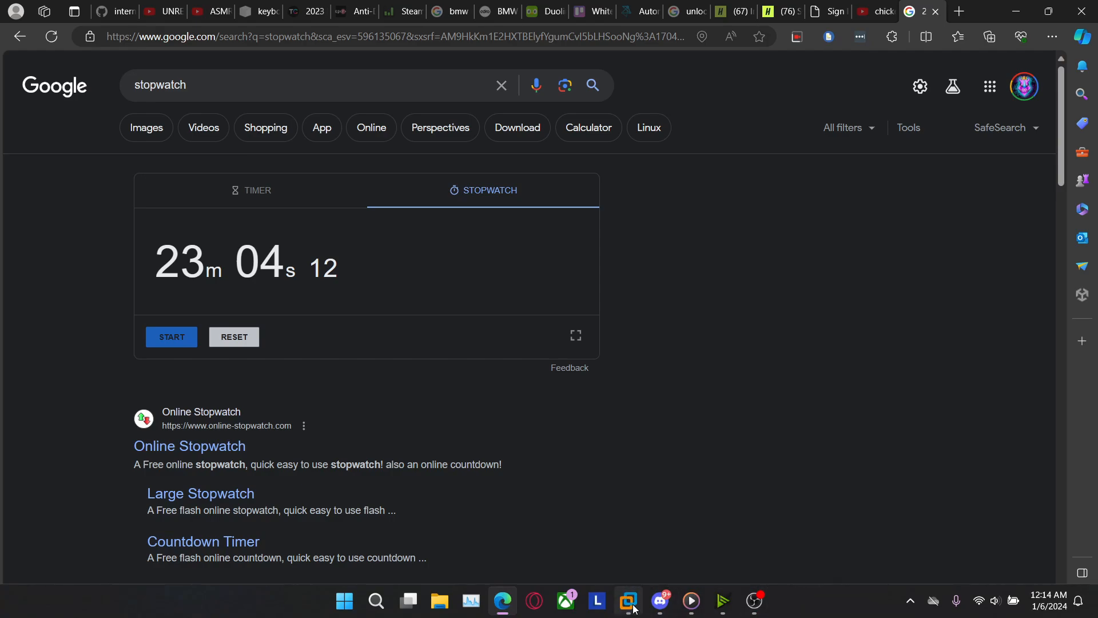
mouse_move(628, 601)
left_click(478, 518)
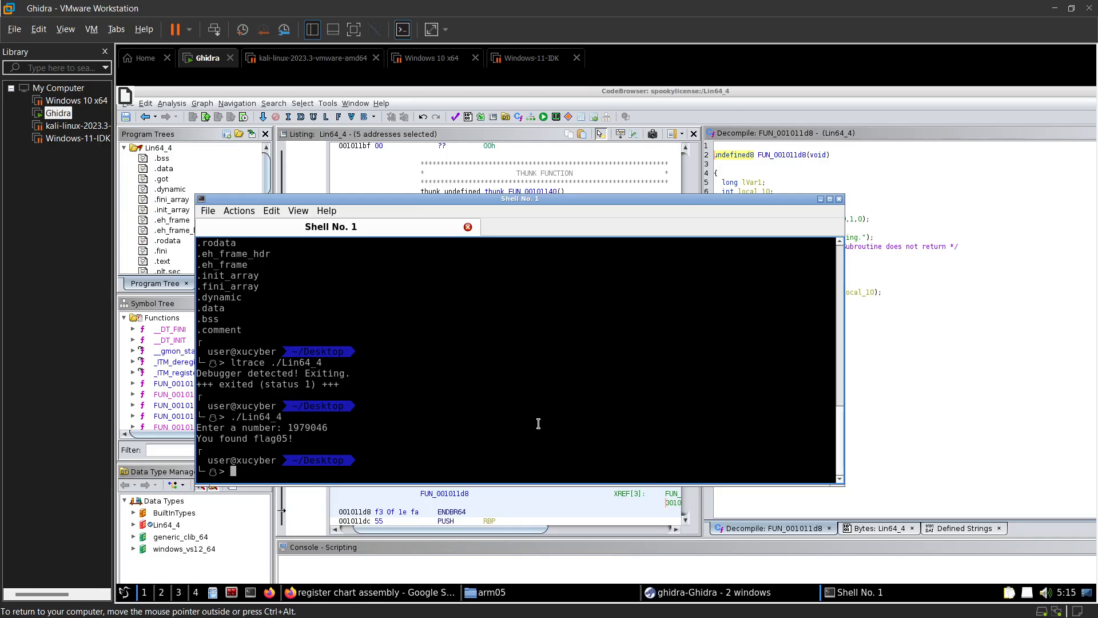
left_click_drag(725, 201, 766, 178)
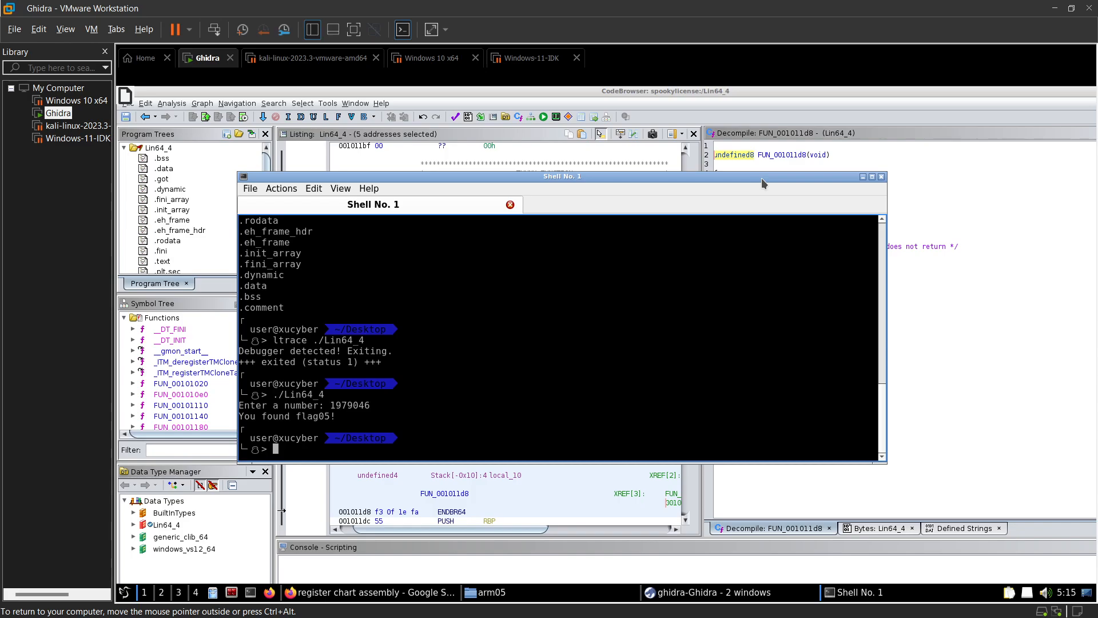
Run ltrace --help in the terminal and examine the -s STRSIZE option and its description
type("strings")
key("BackSpace")
key("BackSpace")
key("BackSpace")
key("BackSpace")
key("BackSpace")
key("BackSpace")
key("BackSpace")
type("ltrace --help")
key("Return")
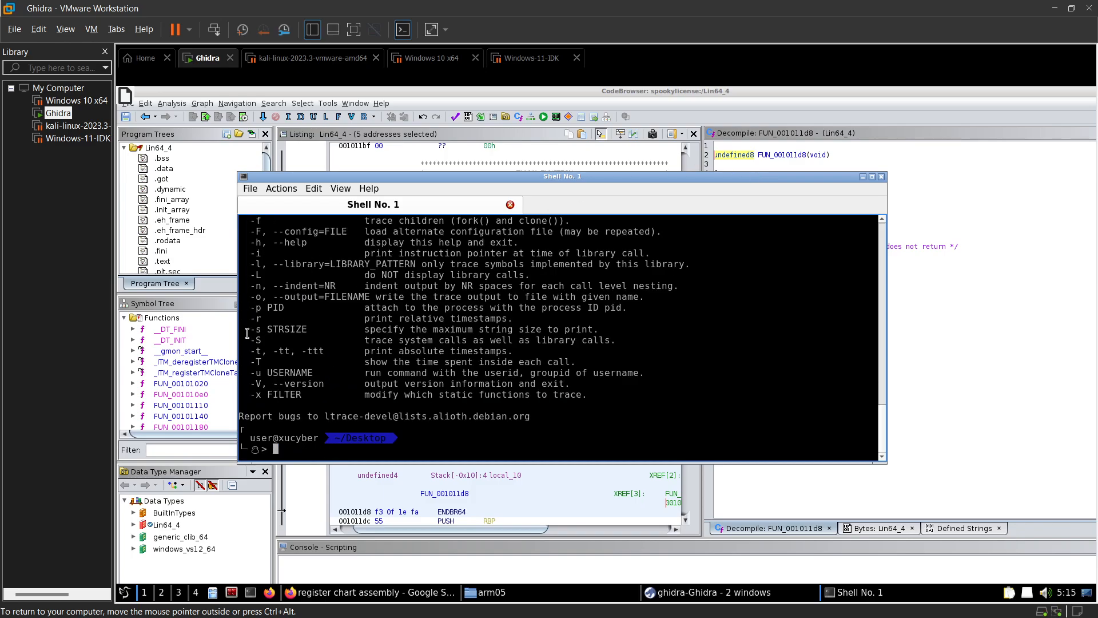
left_click_drag(247, 333, 350, 331)
left_click(305, 331)
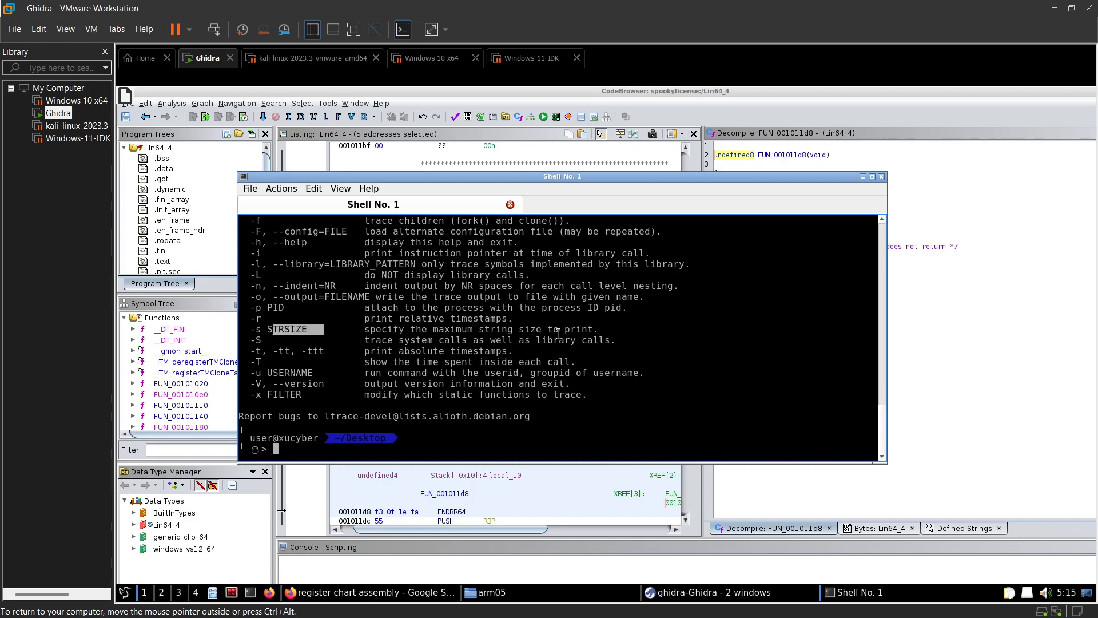
left_click_drag(602, 334, 552, 324)
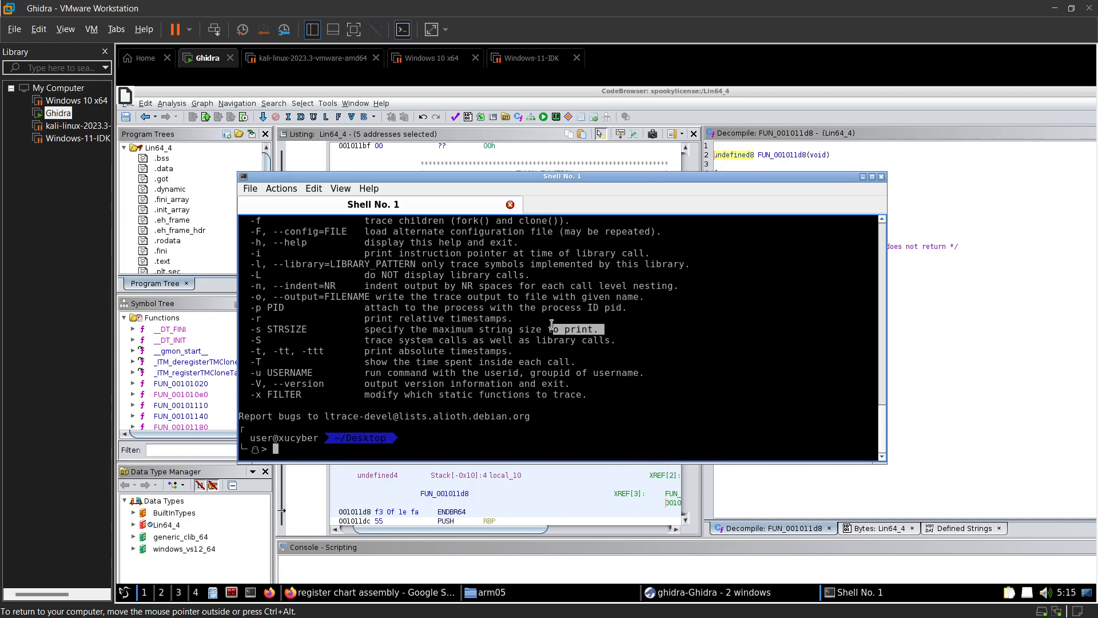
left_click(286, 450)
key("Up")
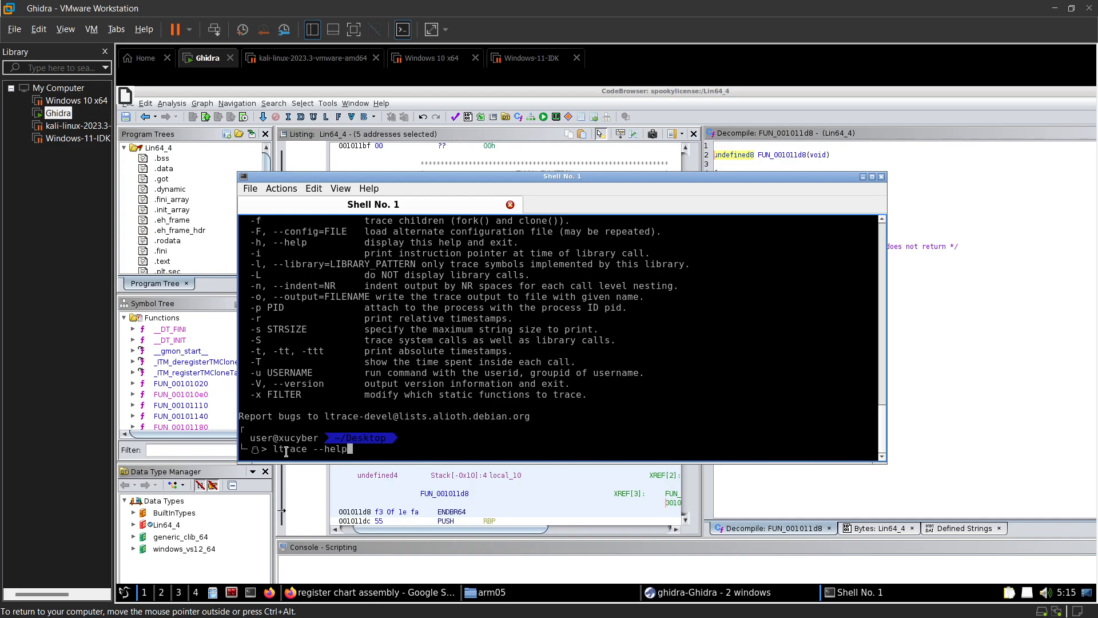
key("Down")
key("Up")
key("Up")
key("Down")
key("Down")
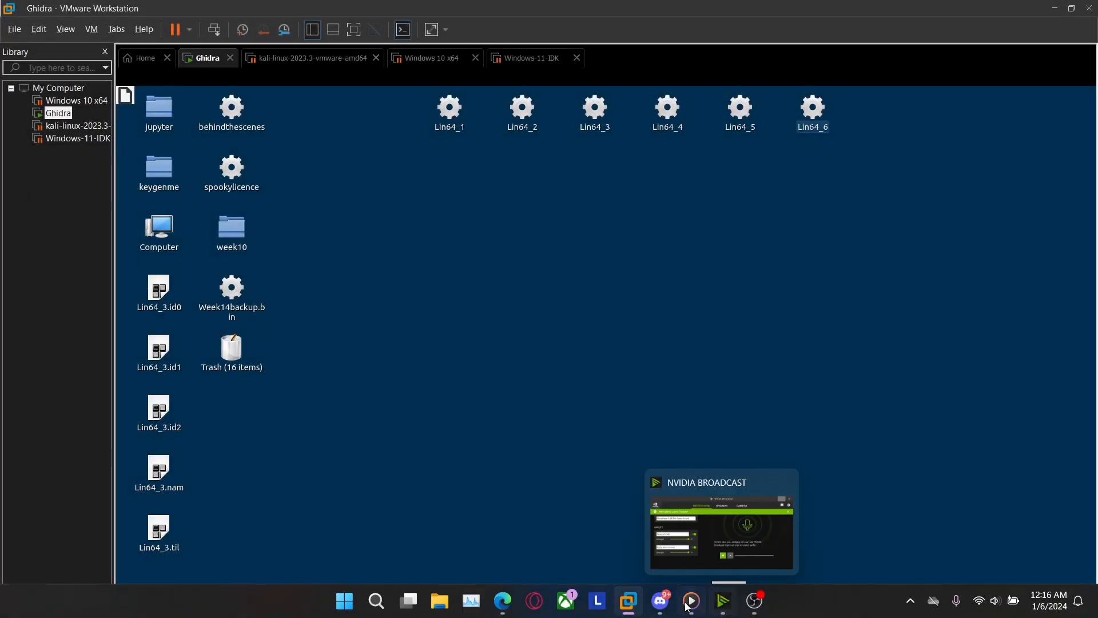
Switch to Discord and open the help text channel of the chickenwing server
left_click(660, 601)
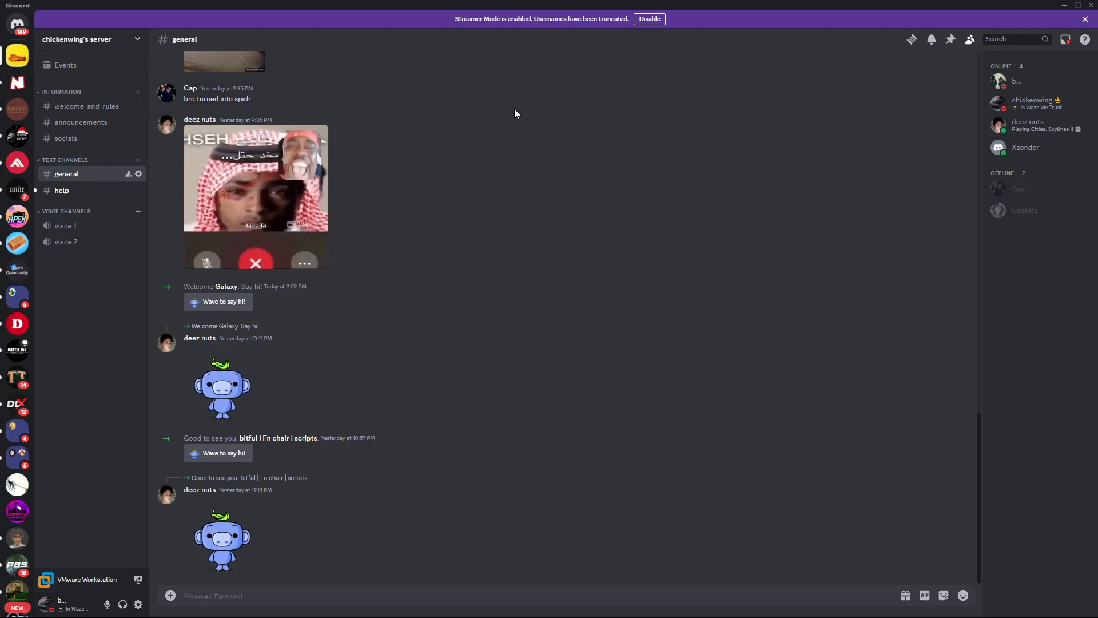
left_click(95, 192)
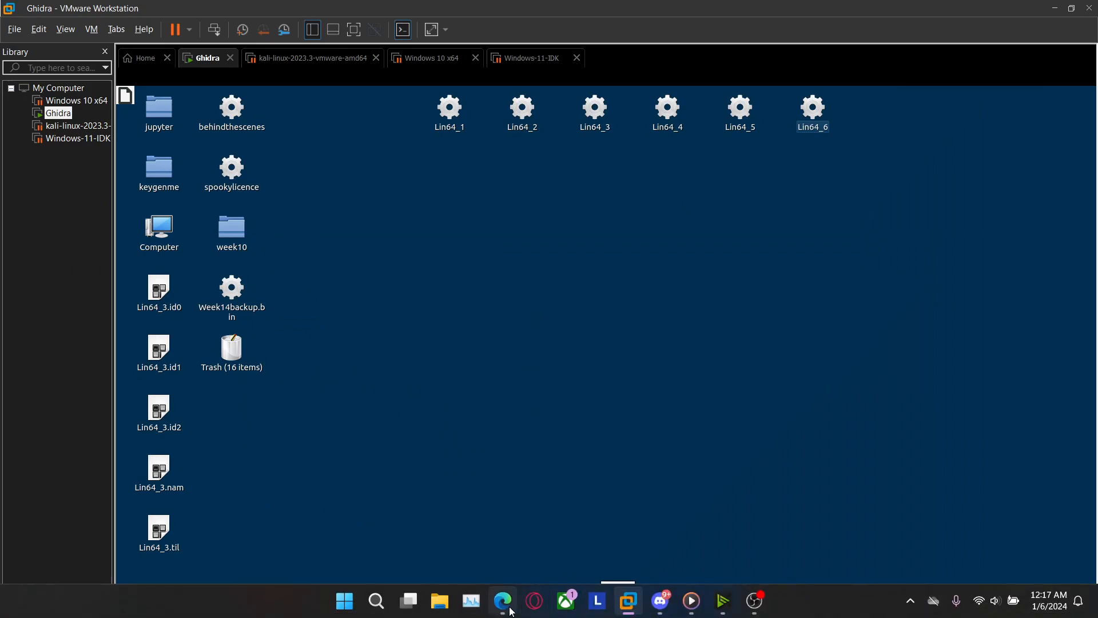
Switch to Microsoft Edge, show the chickenwing YouTube channel page and highlight its subscriber count
left_click(508, 607)
left_click(873, 13)
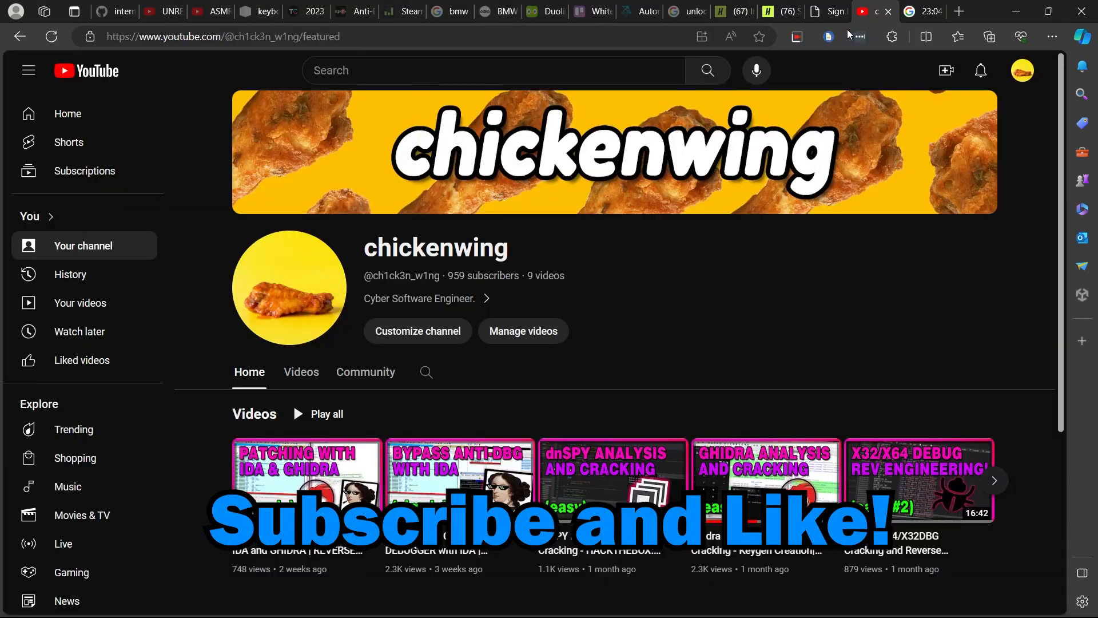
double_click(456, 275)
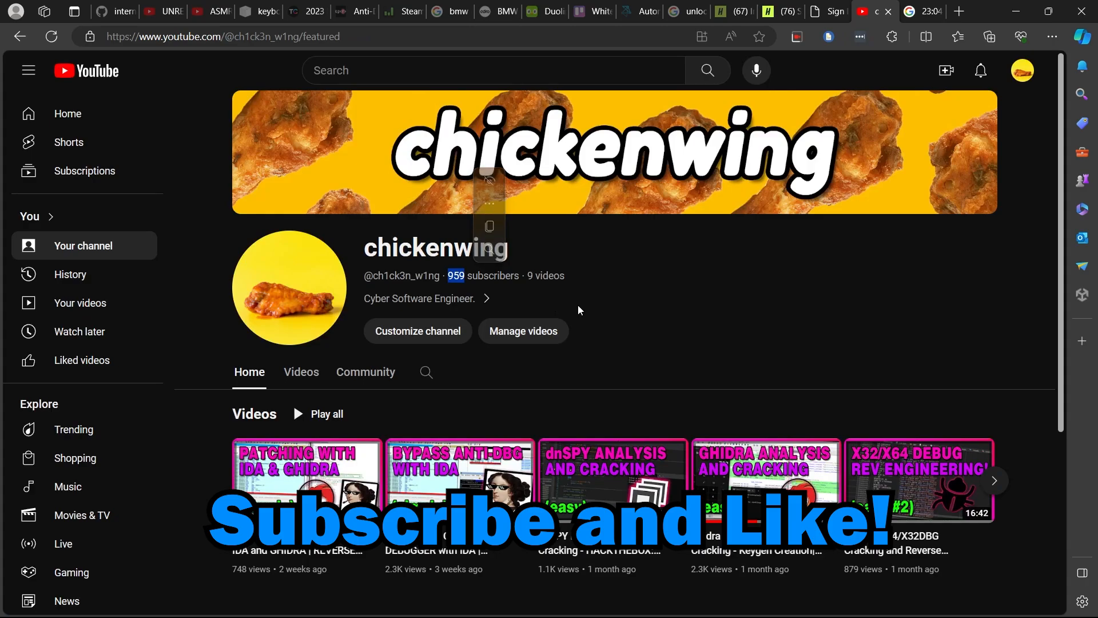